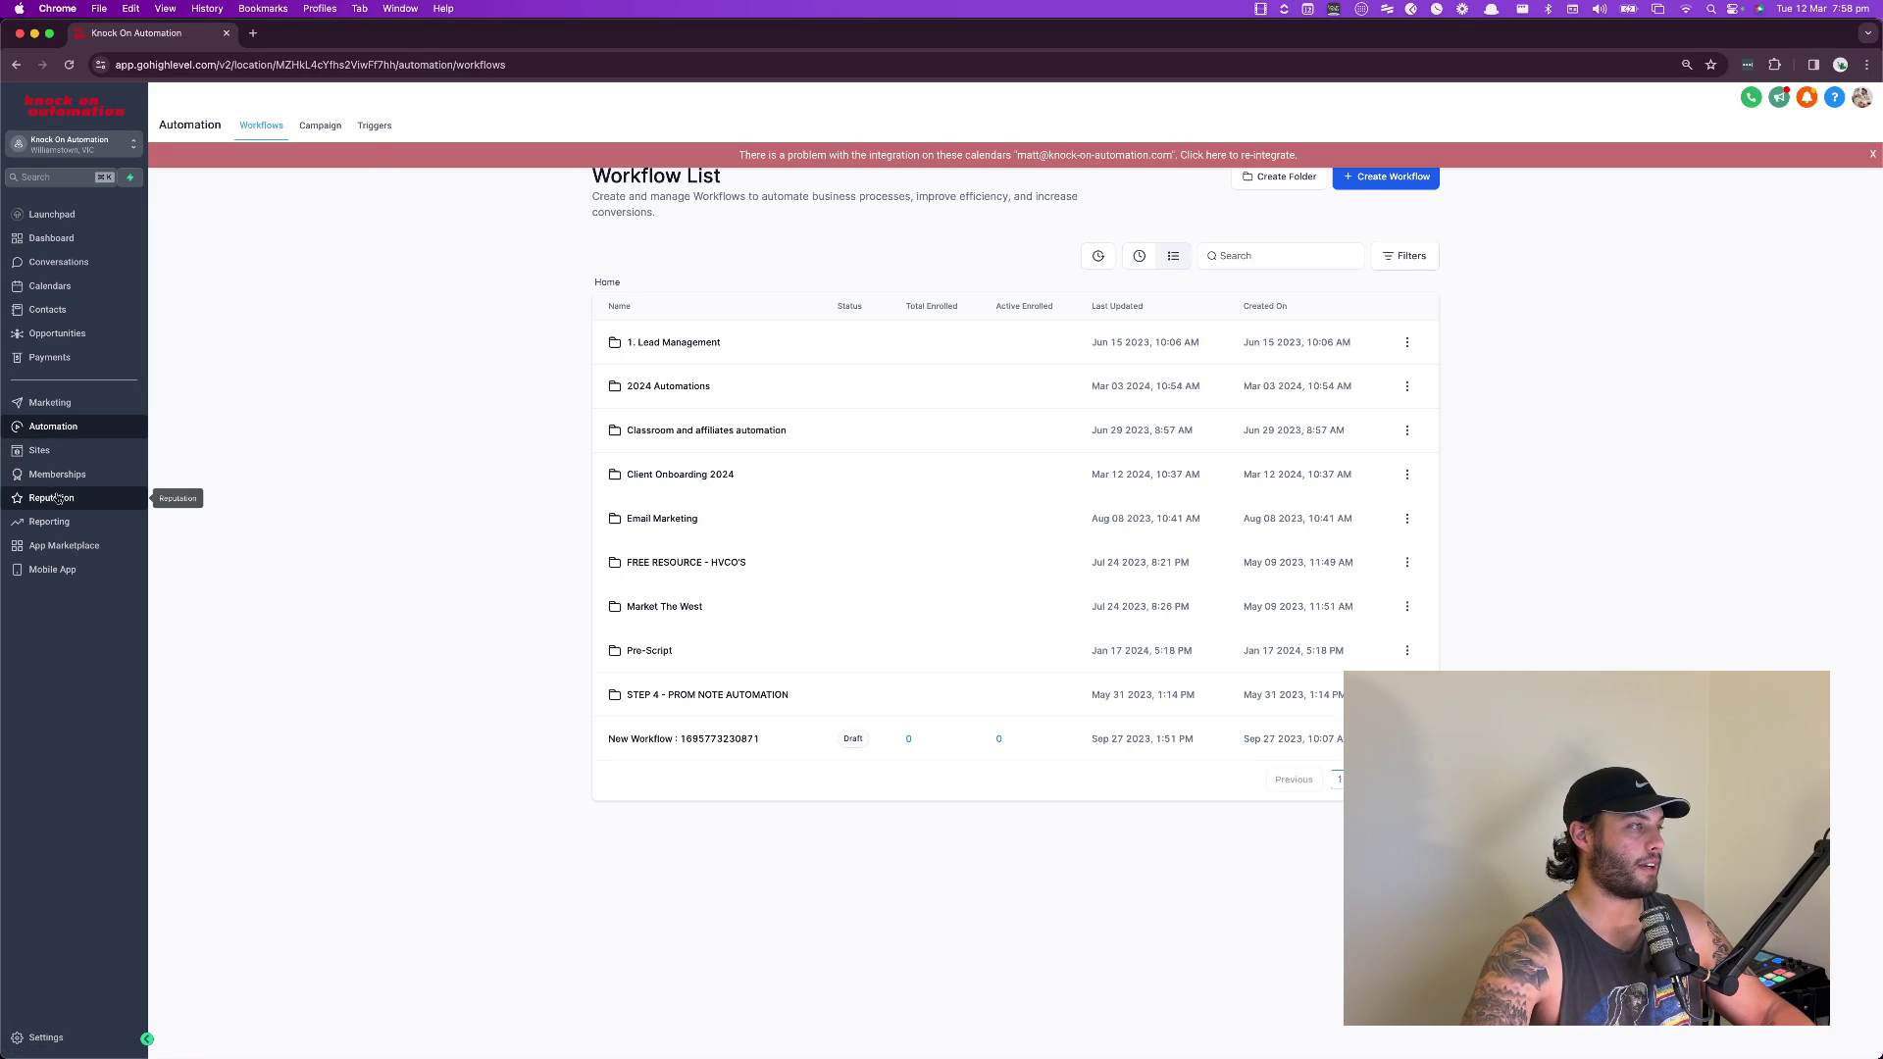
- Open the Documents & Contracts templates list from the Payments area
click(49, 357)
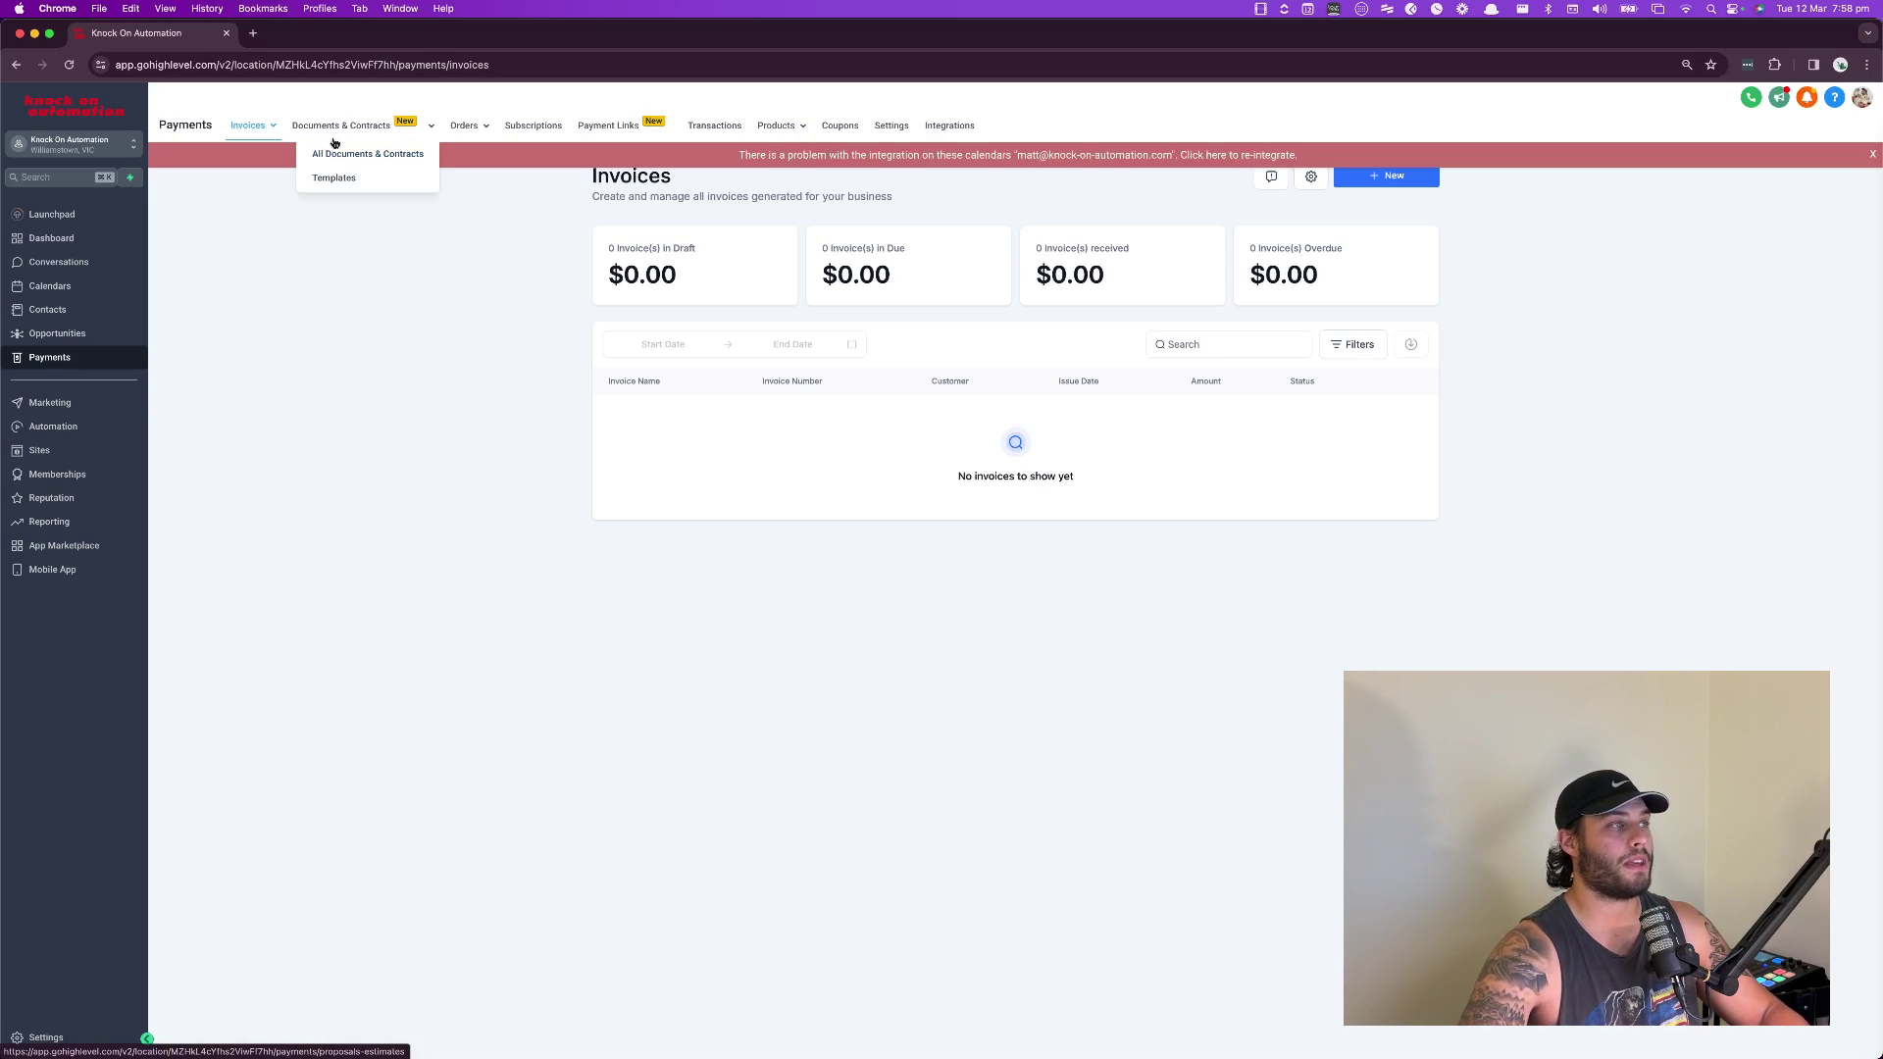
click(337, 160)
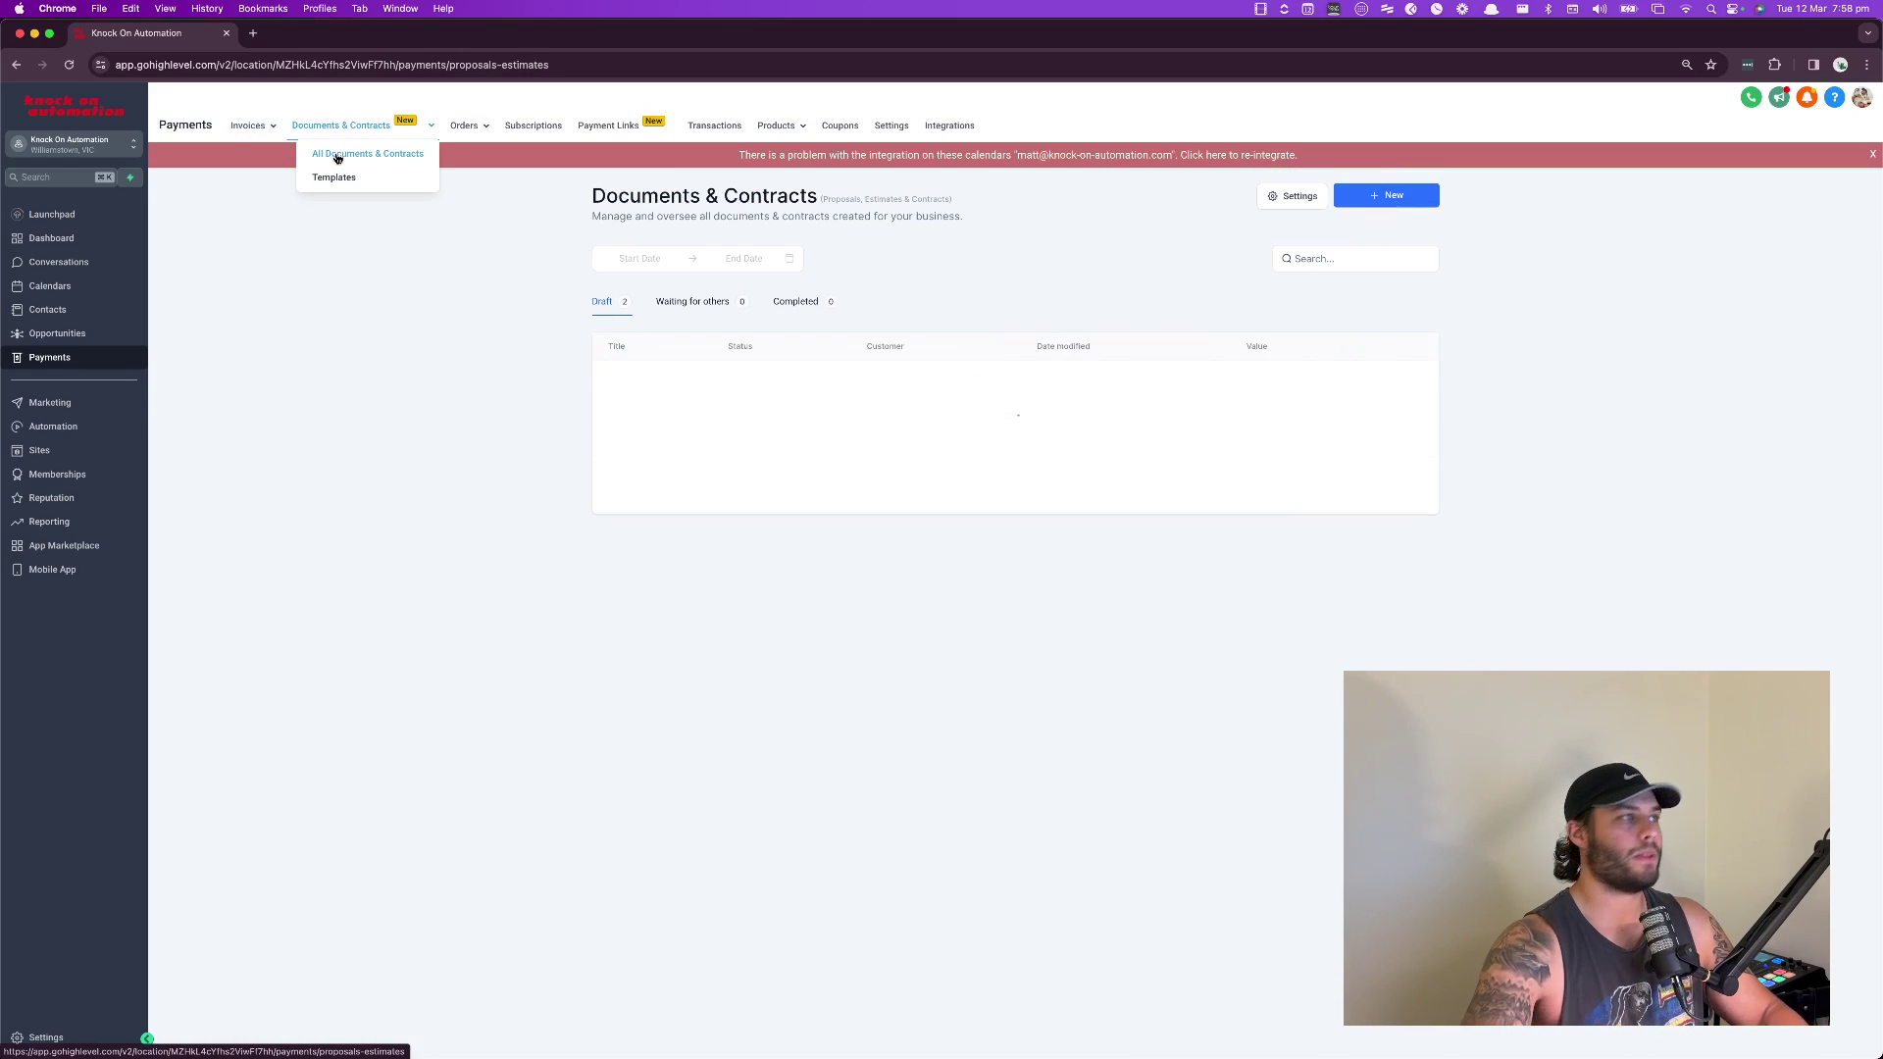
mouse_move(354, 128)
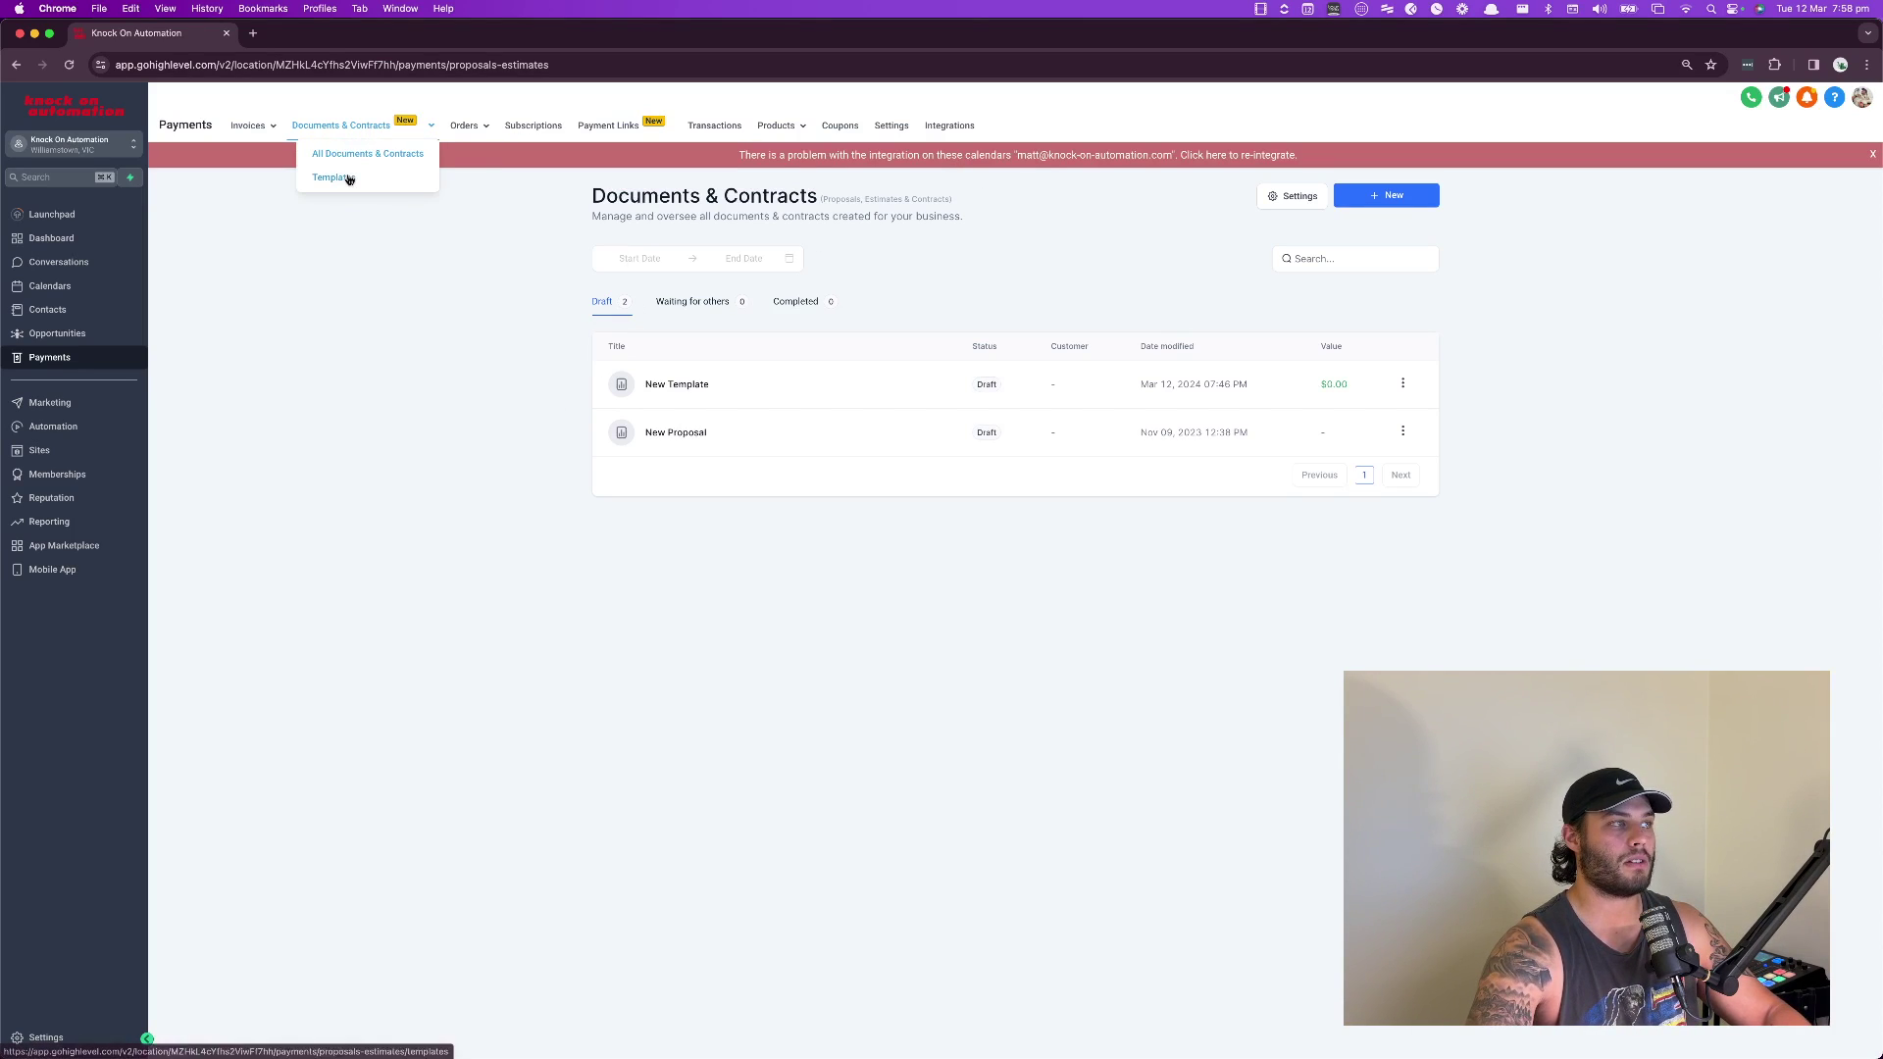
- Create a blank document template called New Template
click(1383, 195)
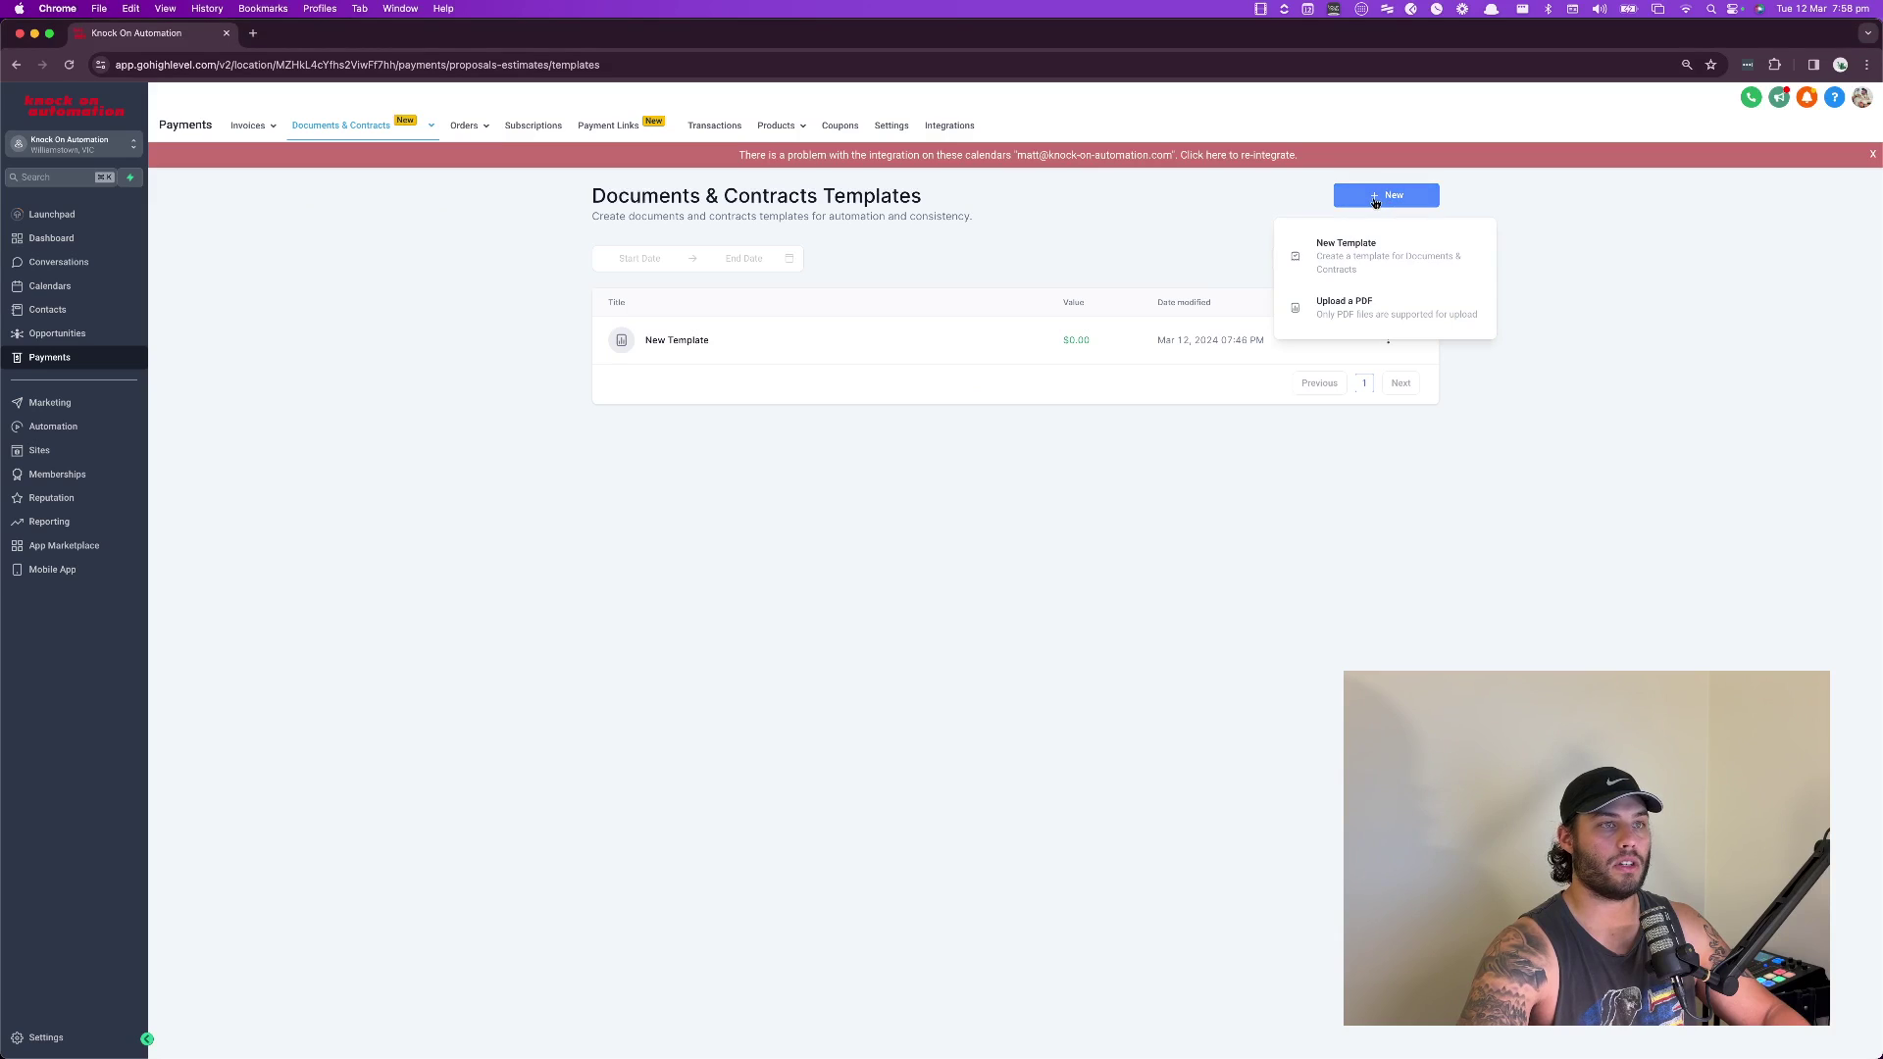
click(1348, 325)
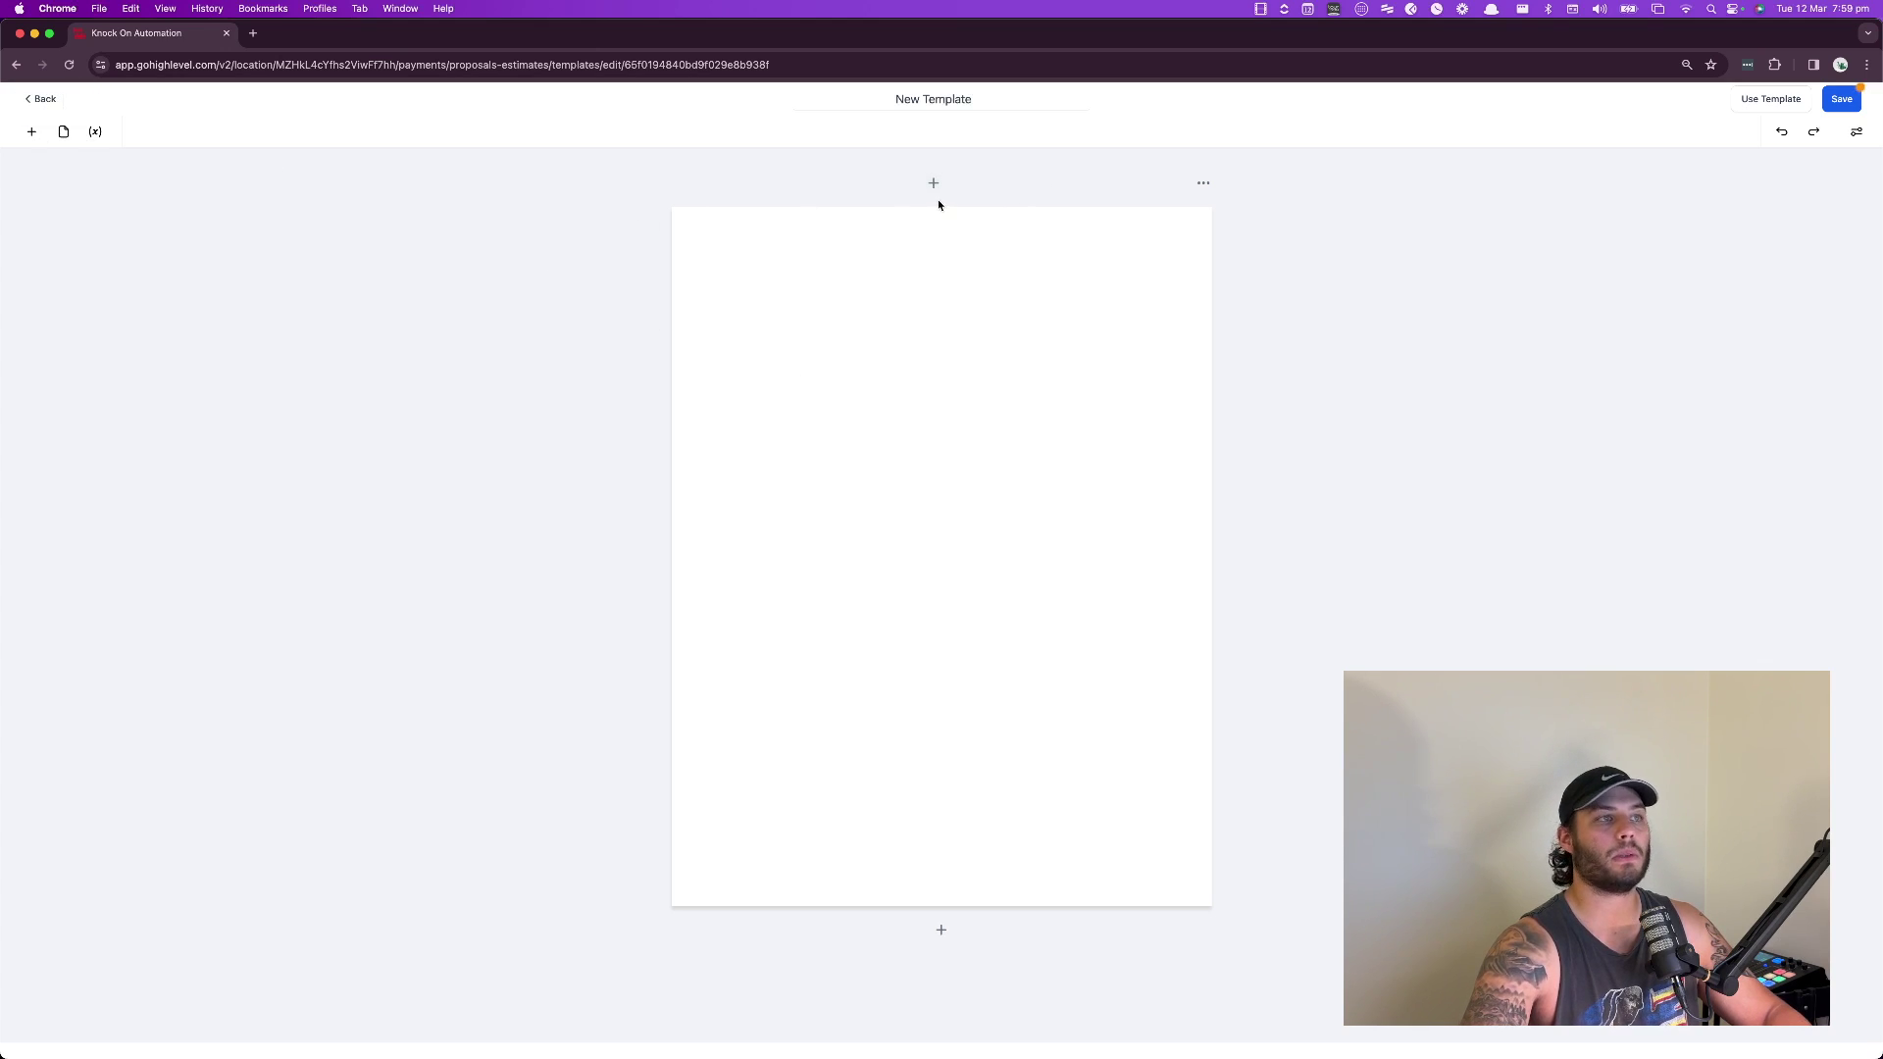
- Add a text block at the top headed 'A sample contract for contracting'
click(32, 132)
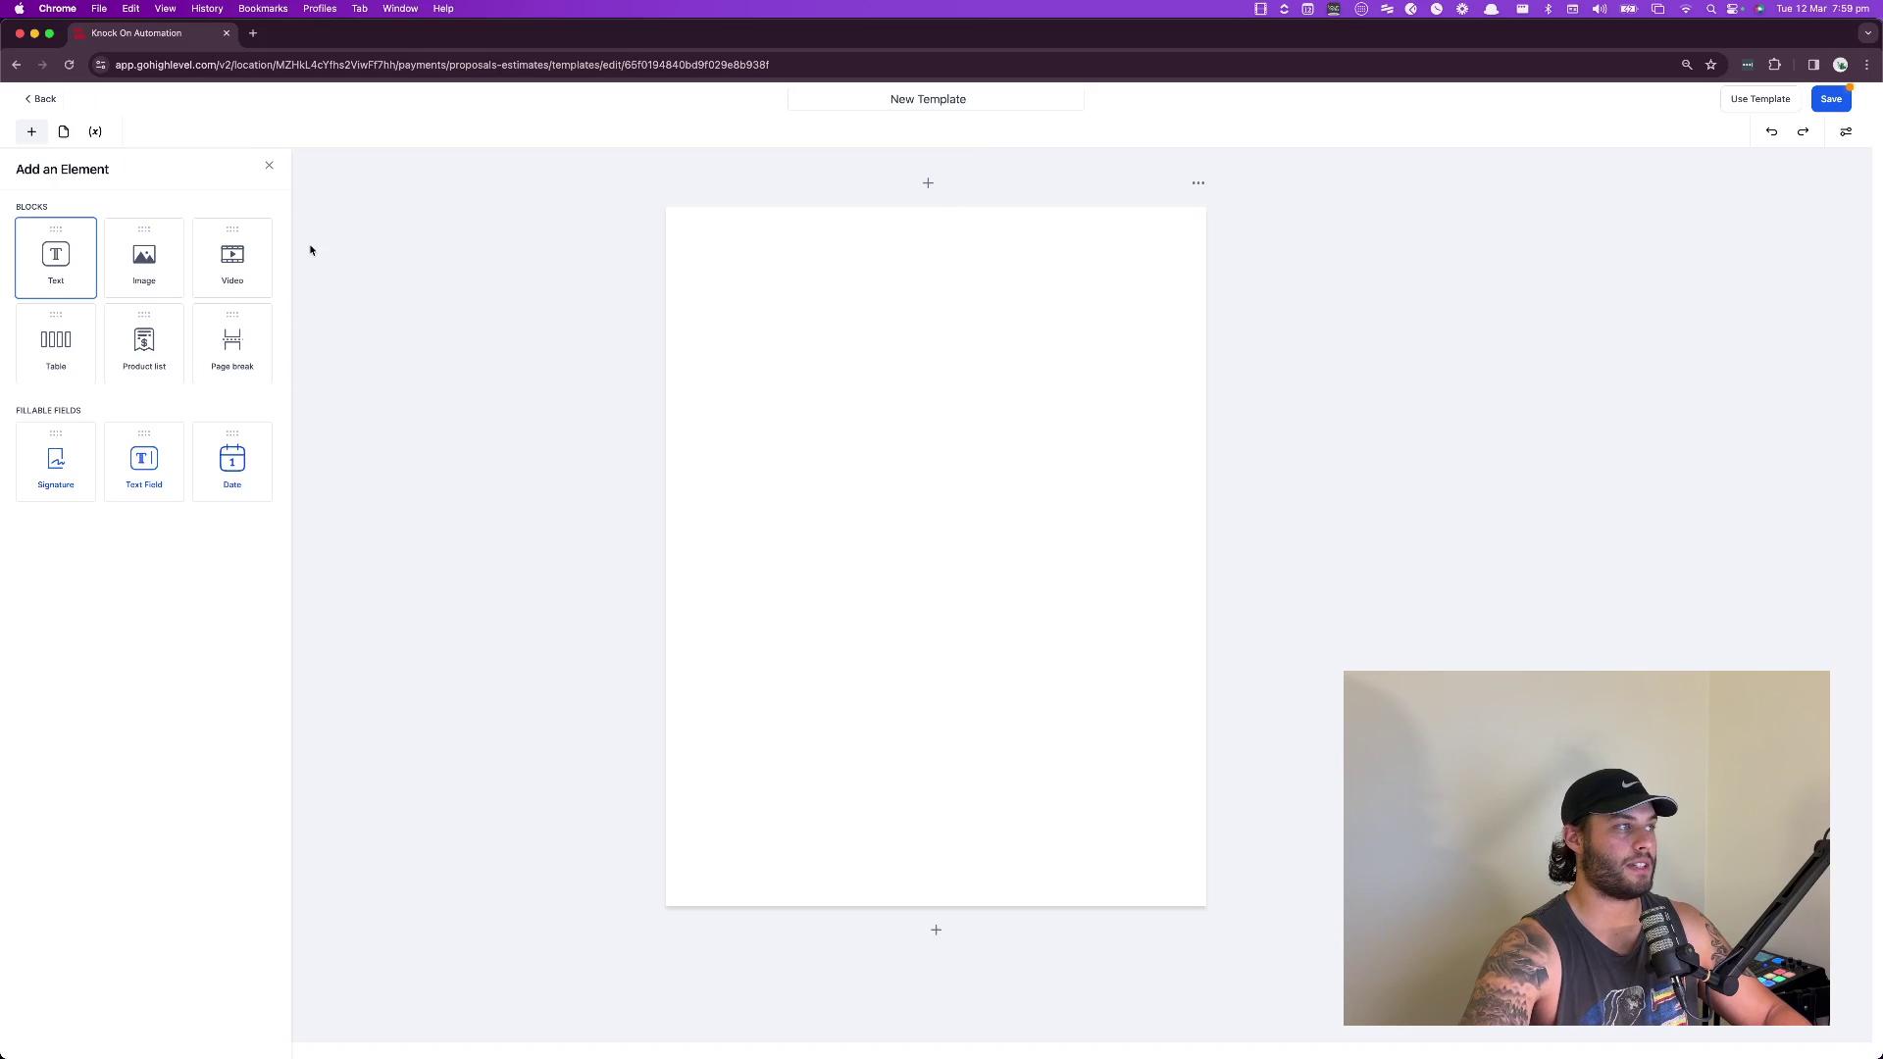
drag(61, 252, 863, 266)
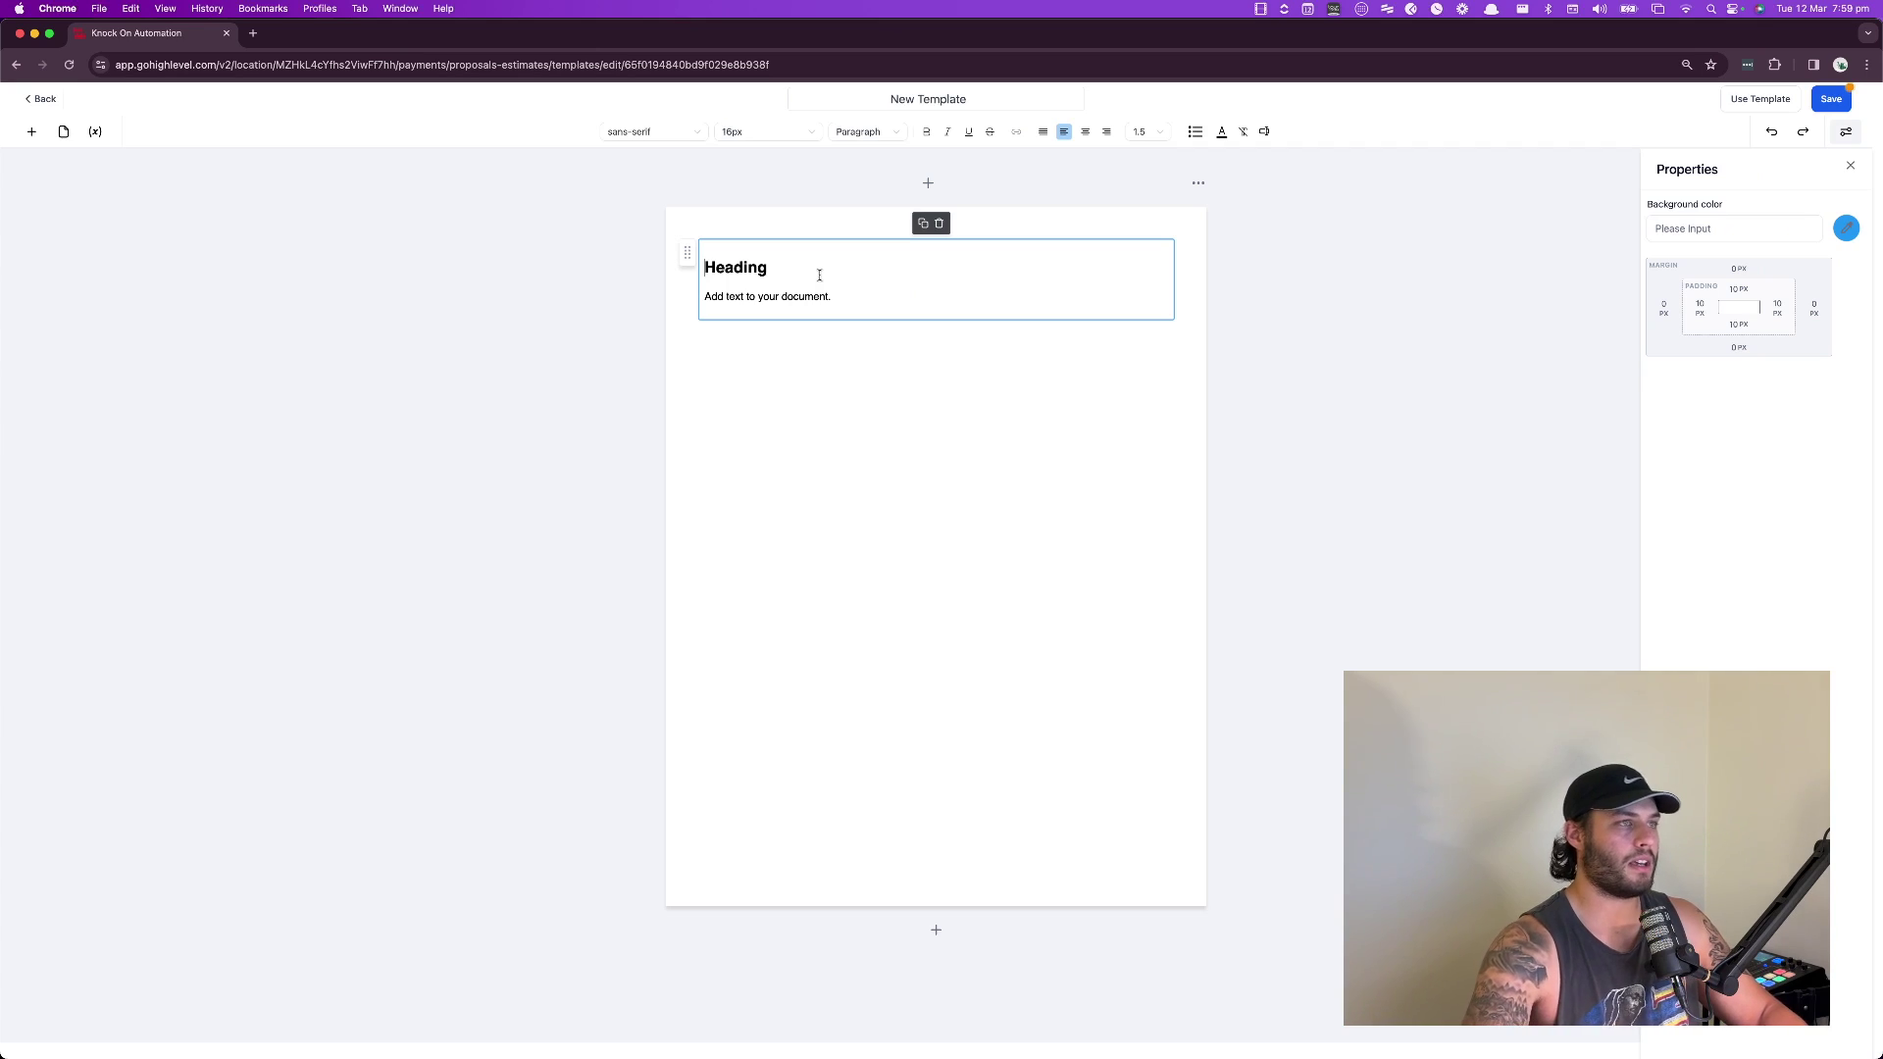
double_click(754, 265)
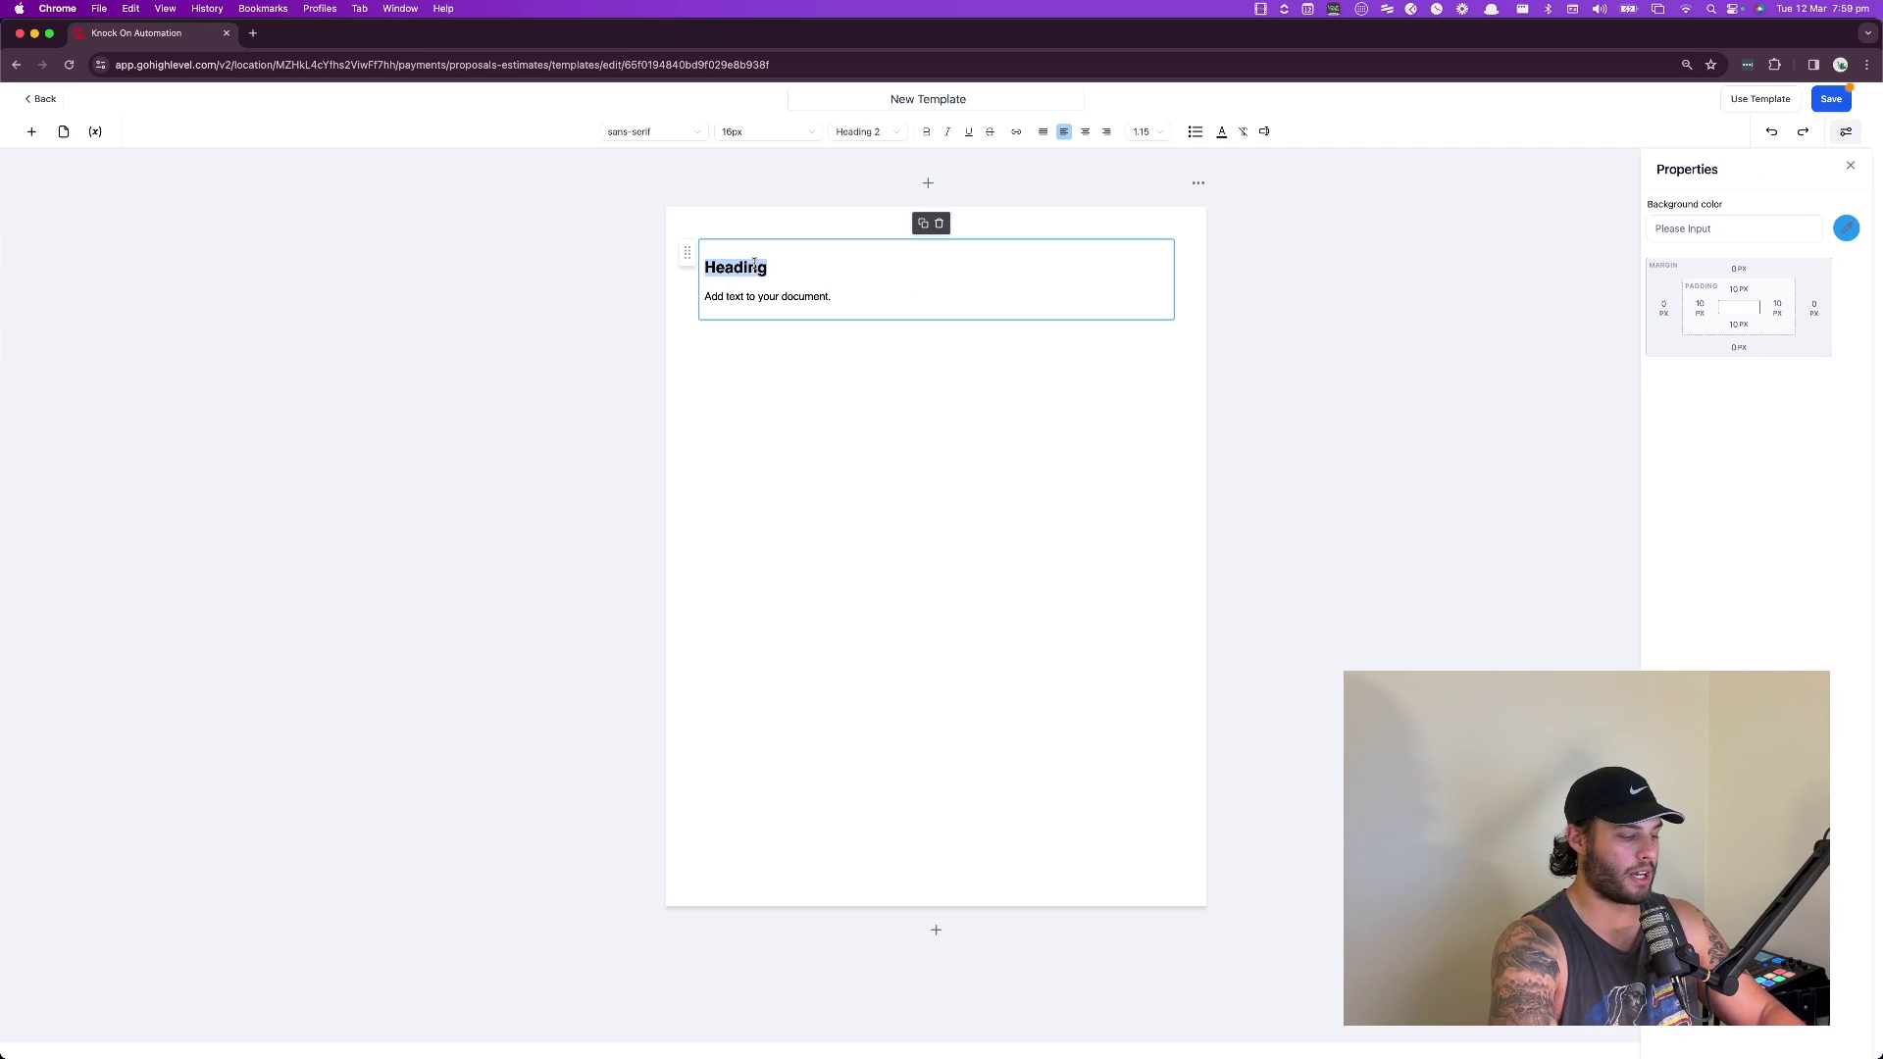
text(A sample contr)
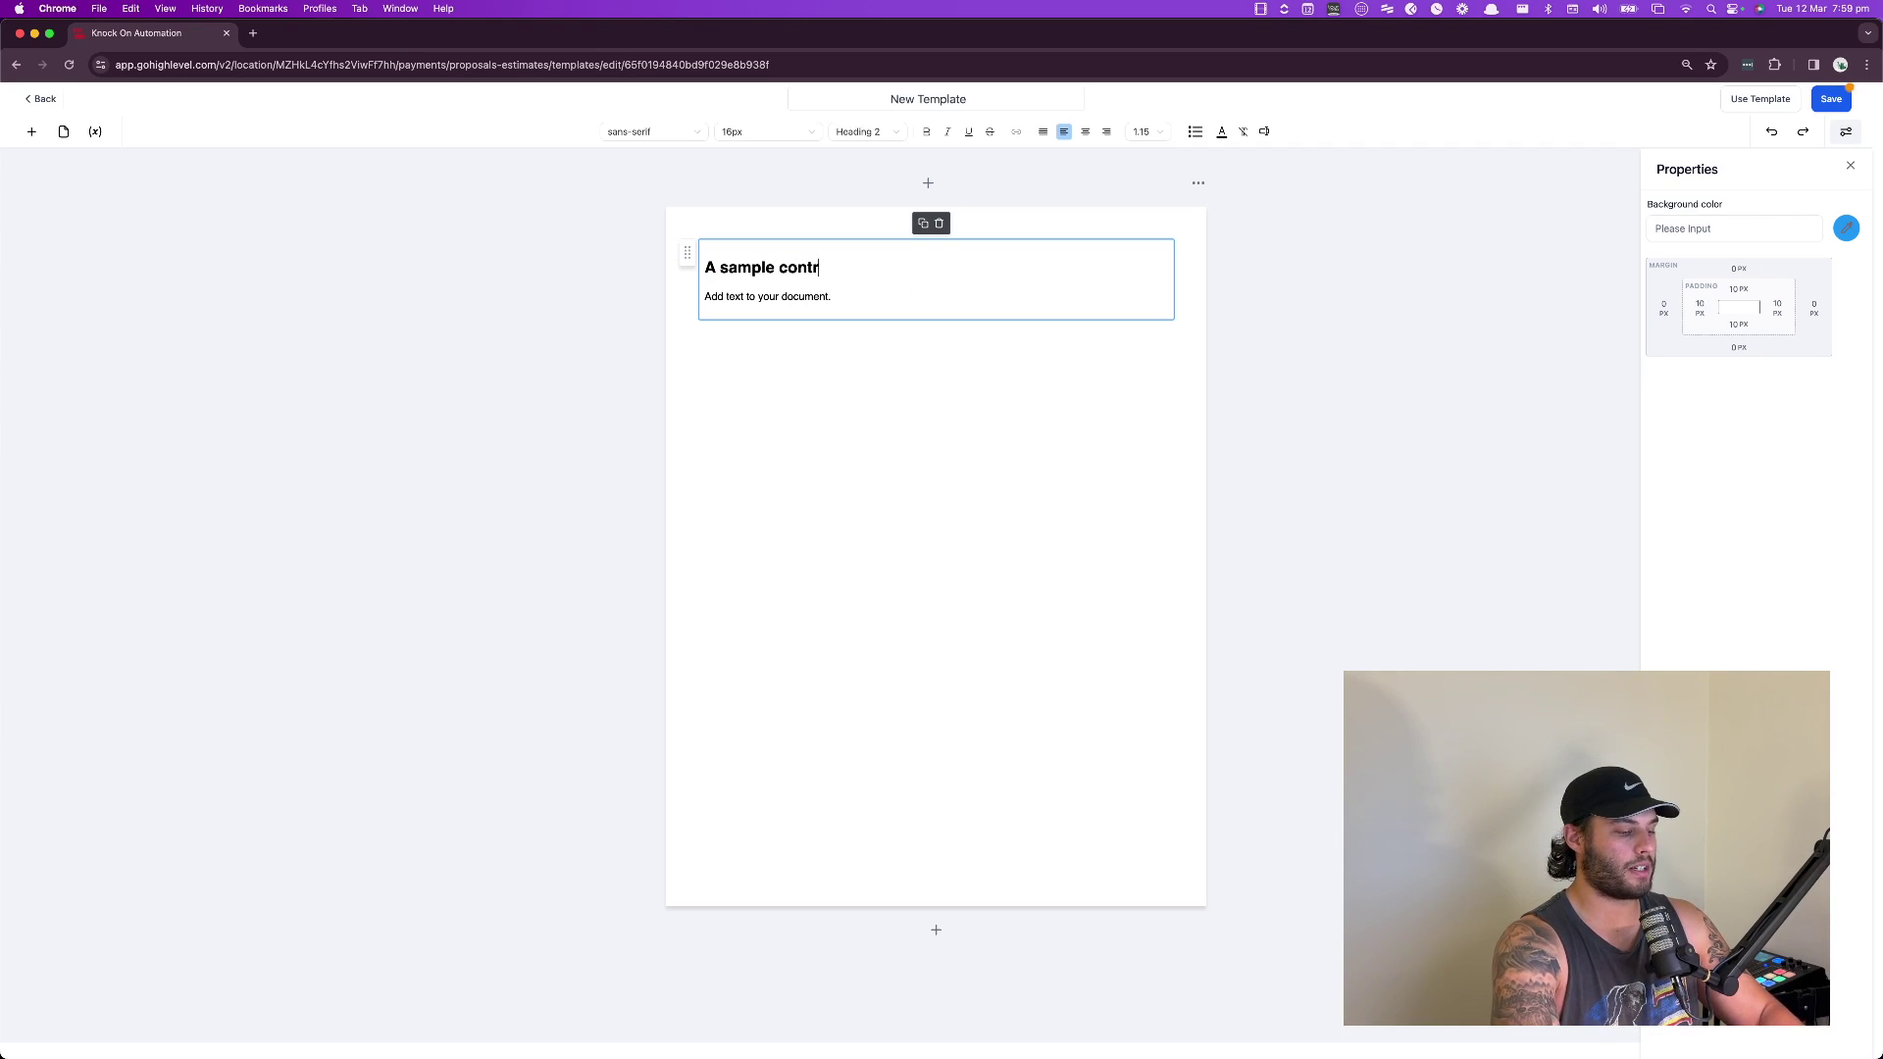
text(act for contracting)
drag(832, 297, 704, 301)
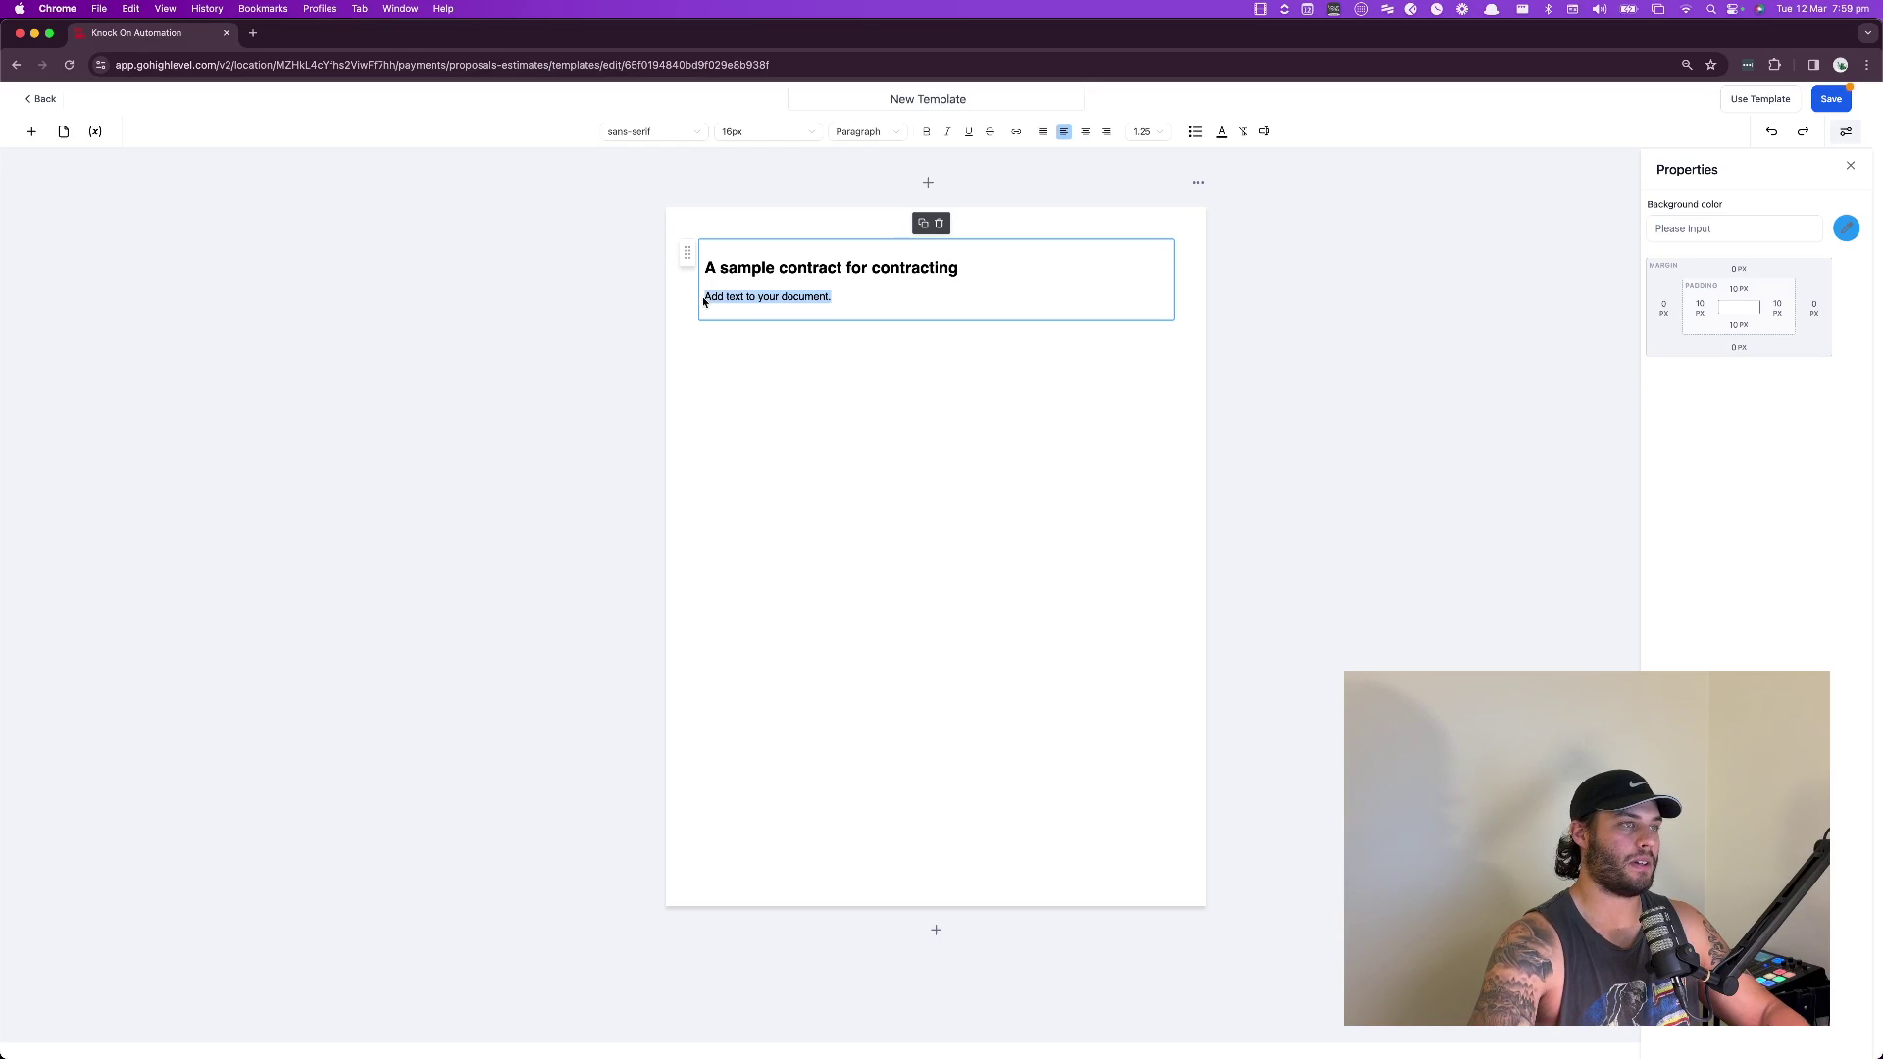
- Ask ChatGPT in a new tab to write a very simple service contract
click(253, 34)
text(writ)
text(e a very simple contra)
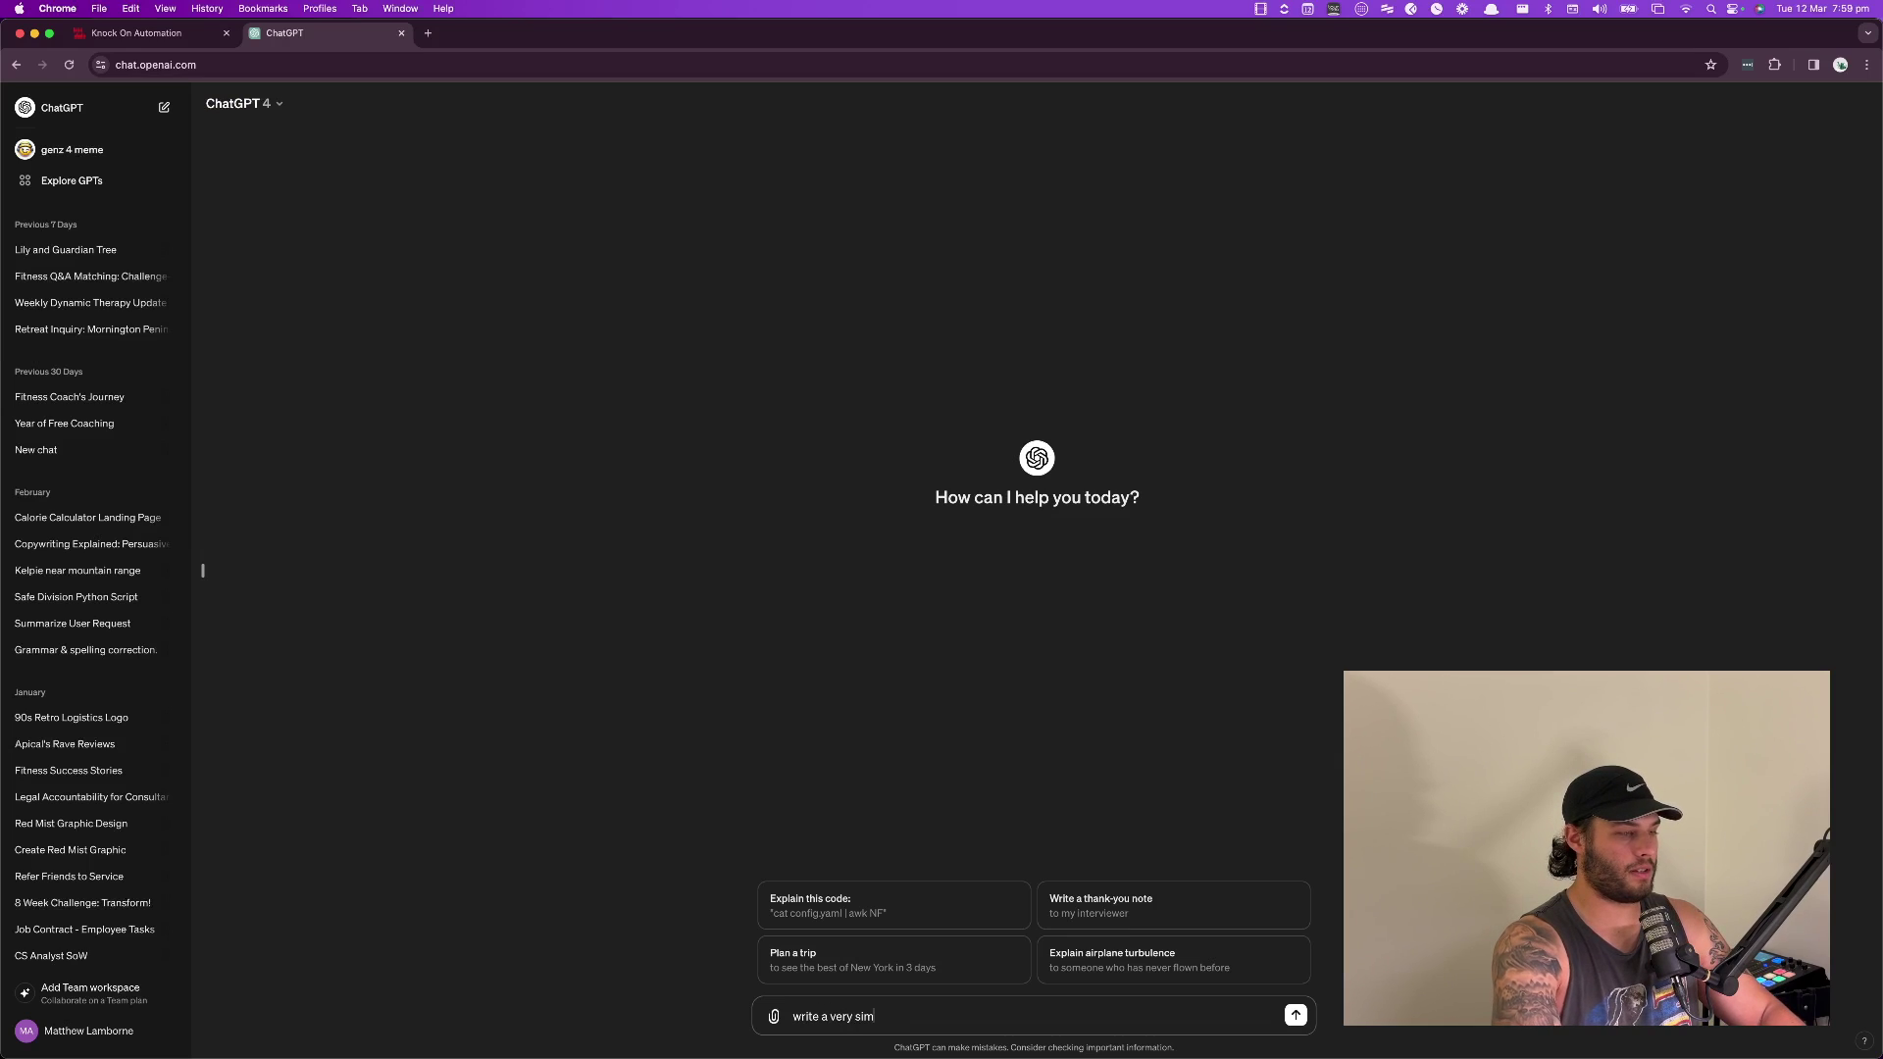
text(ct for a servi)
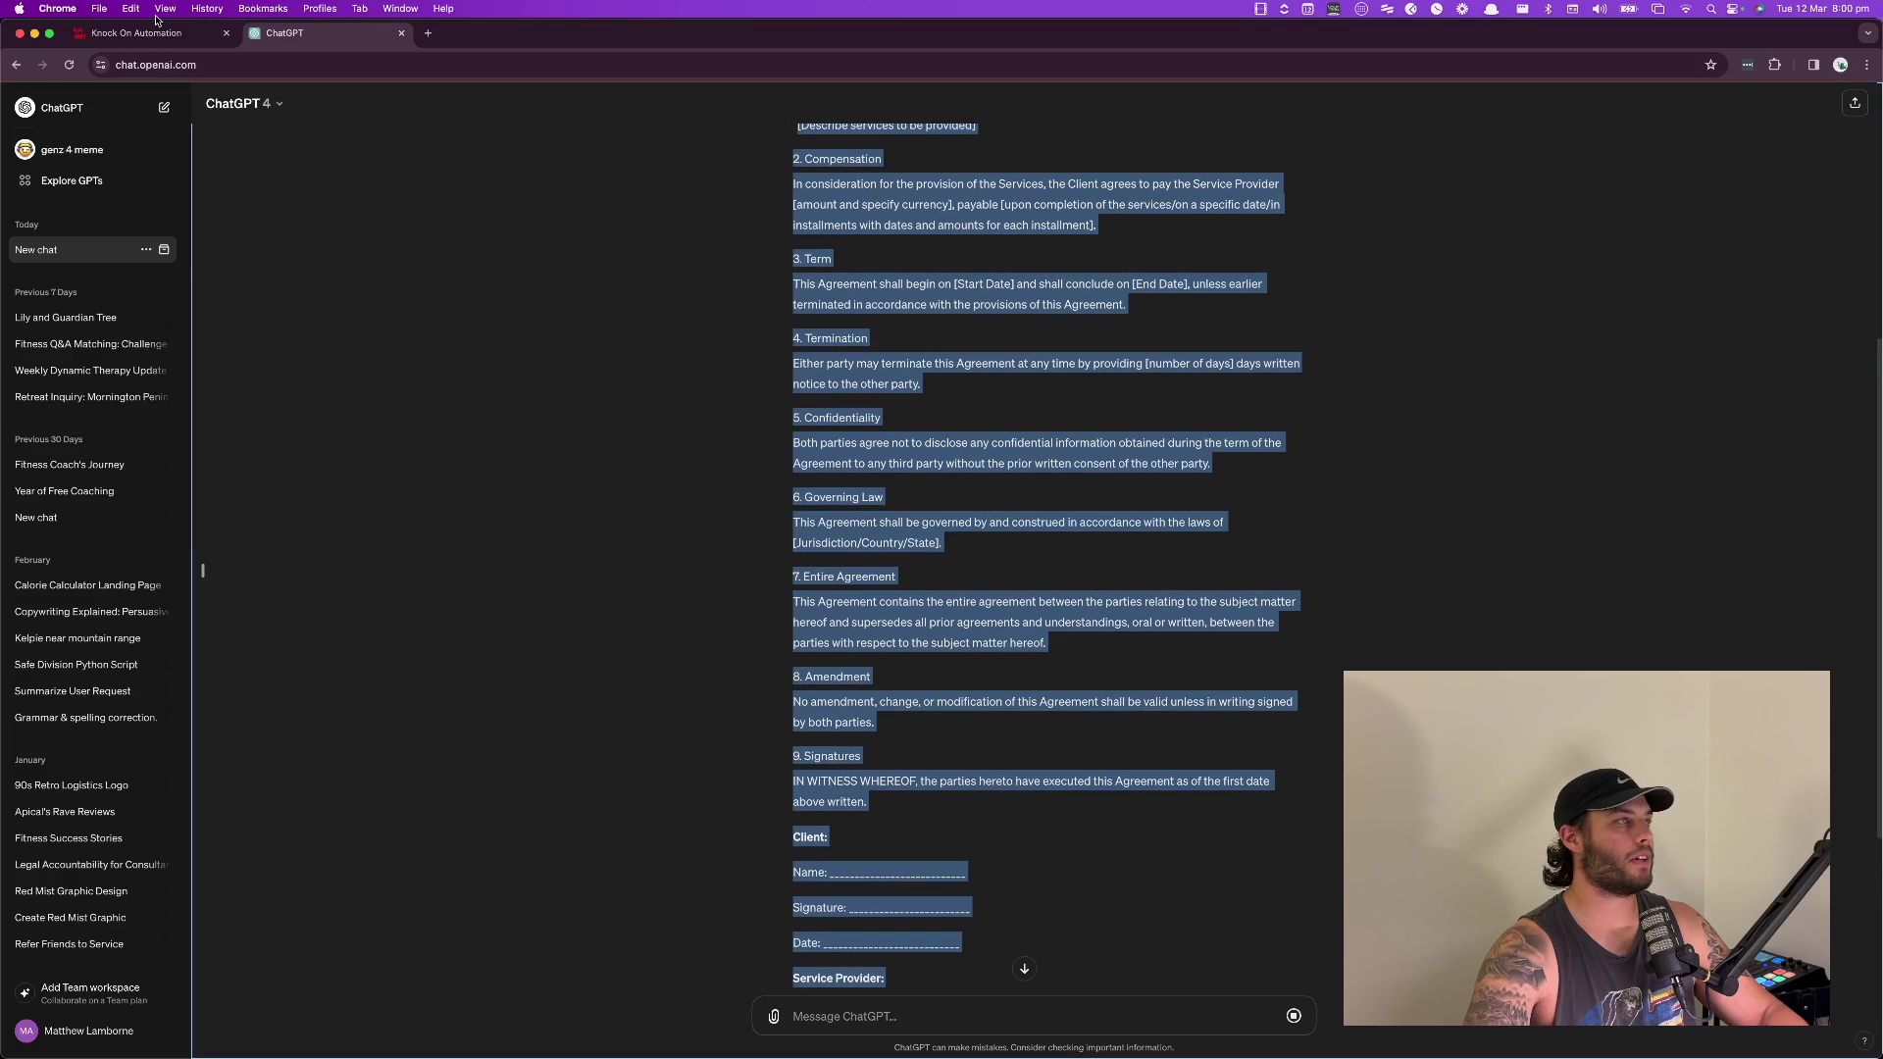
click(136, 33)
- Delete the placeholder paragraph under the heading
click(850, 296)
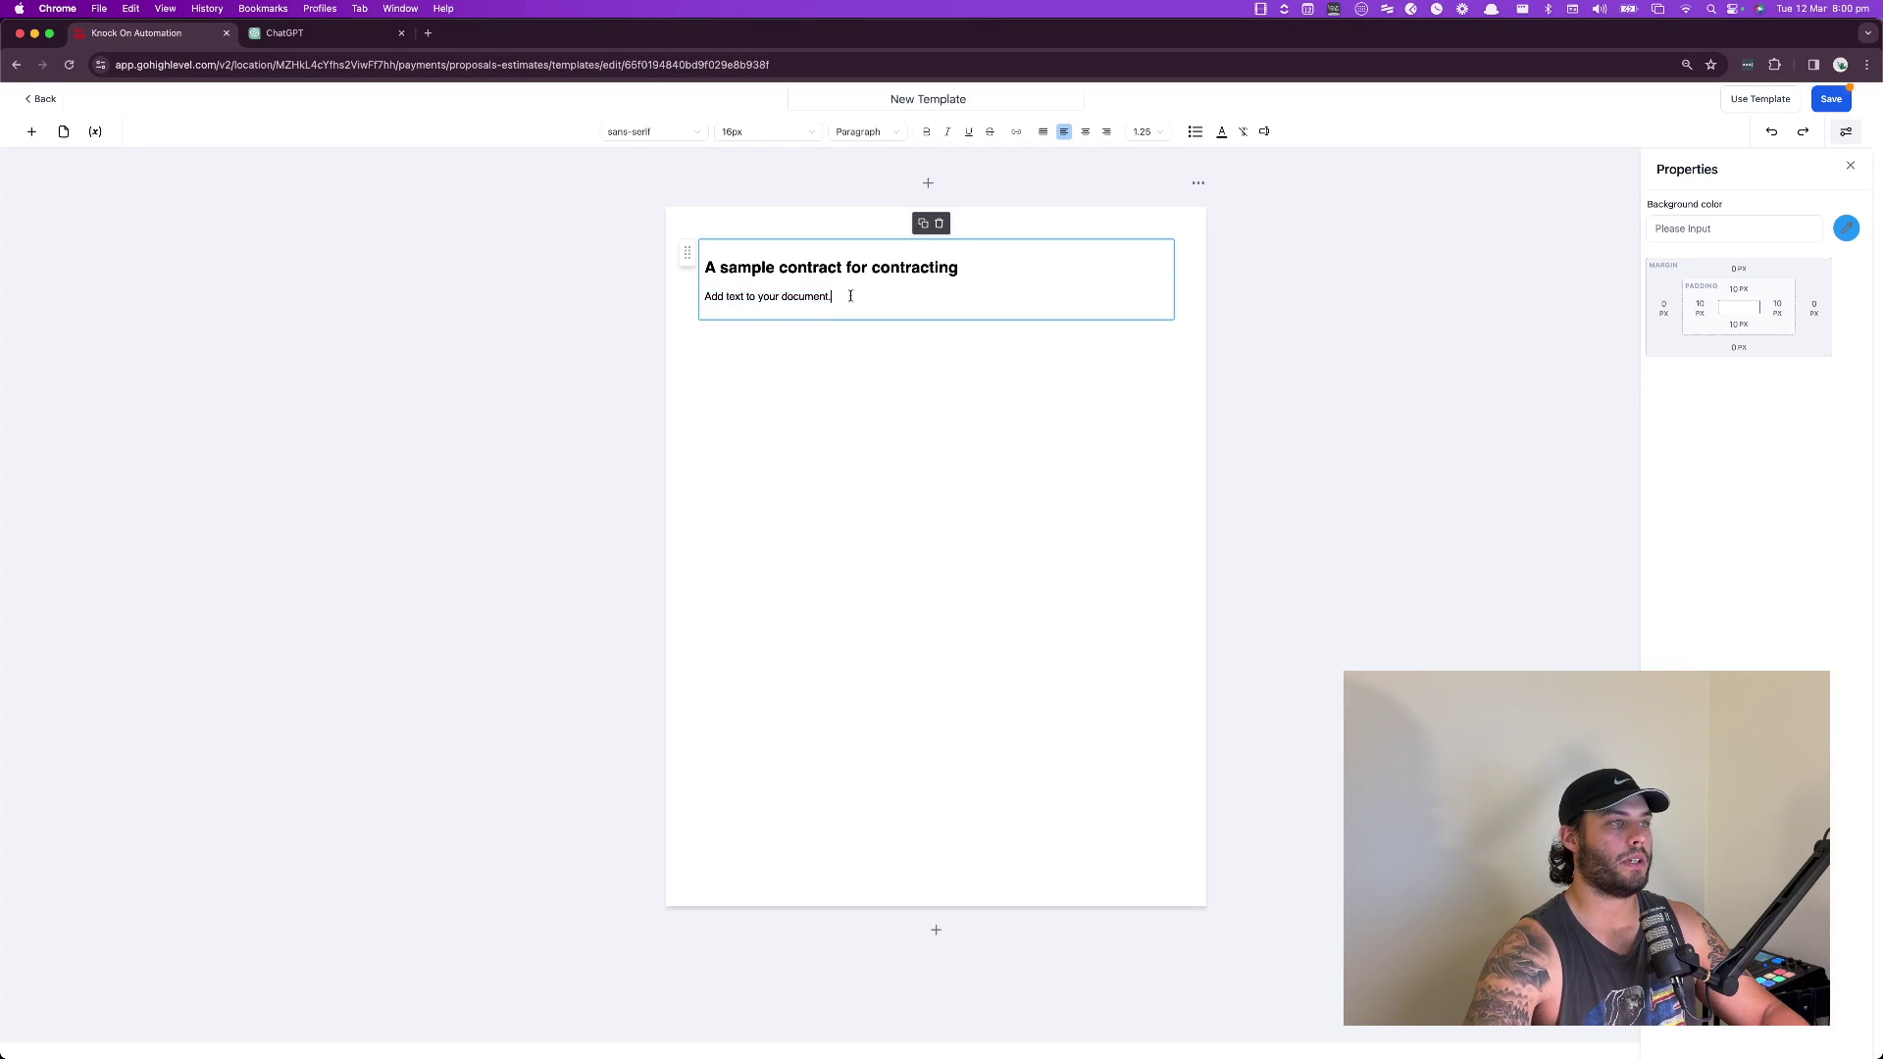
key(super+a)
click(845, 297)
key(shift+super+Left)
key(BackSpace)
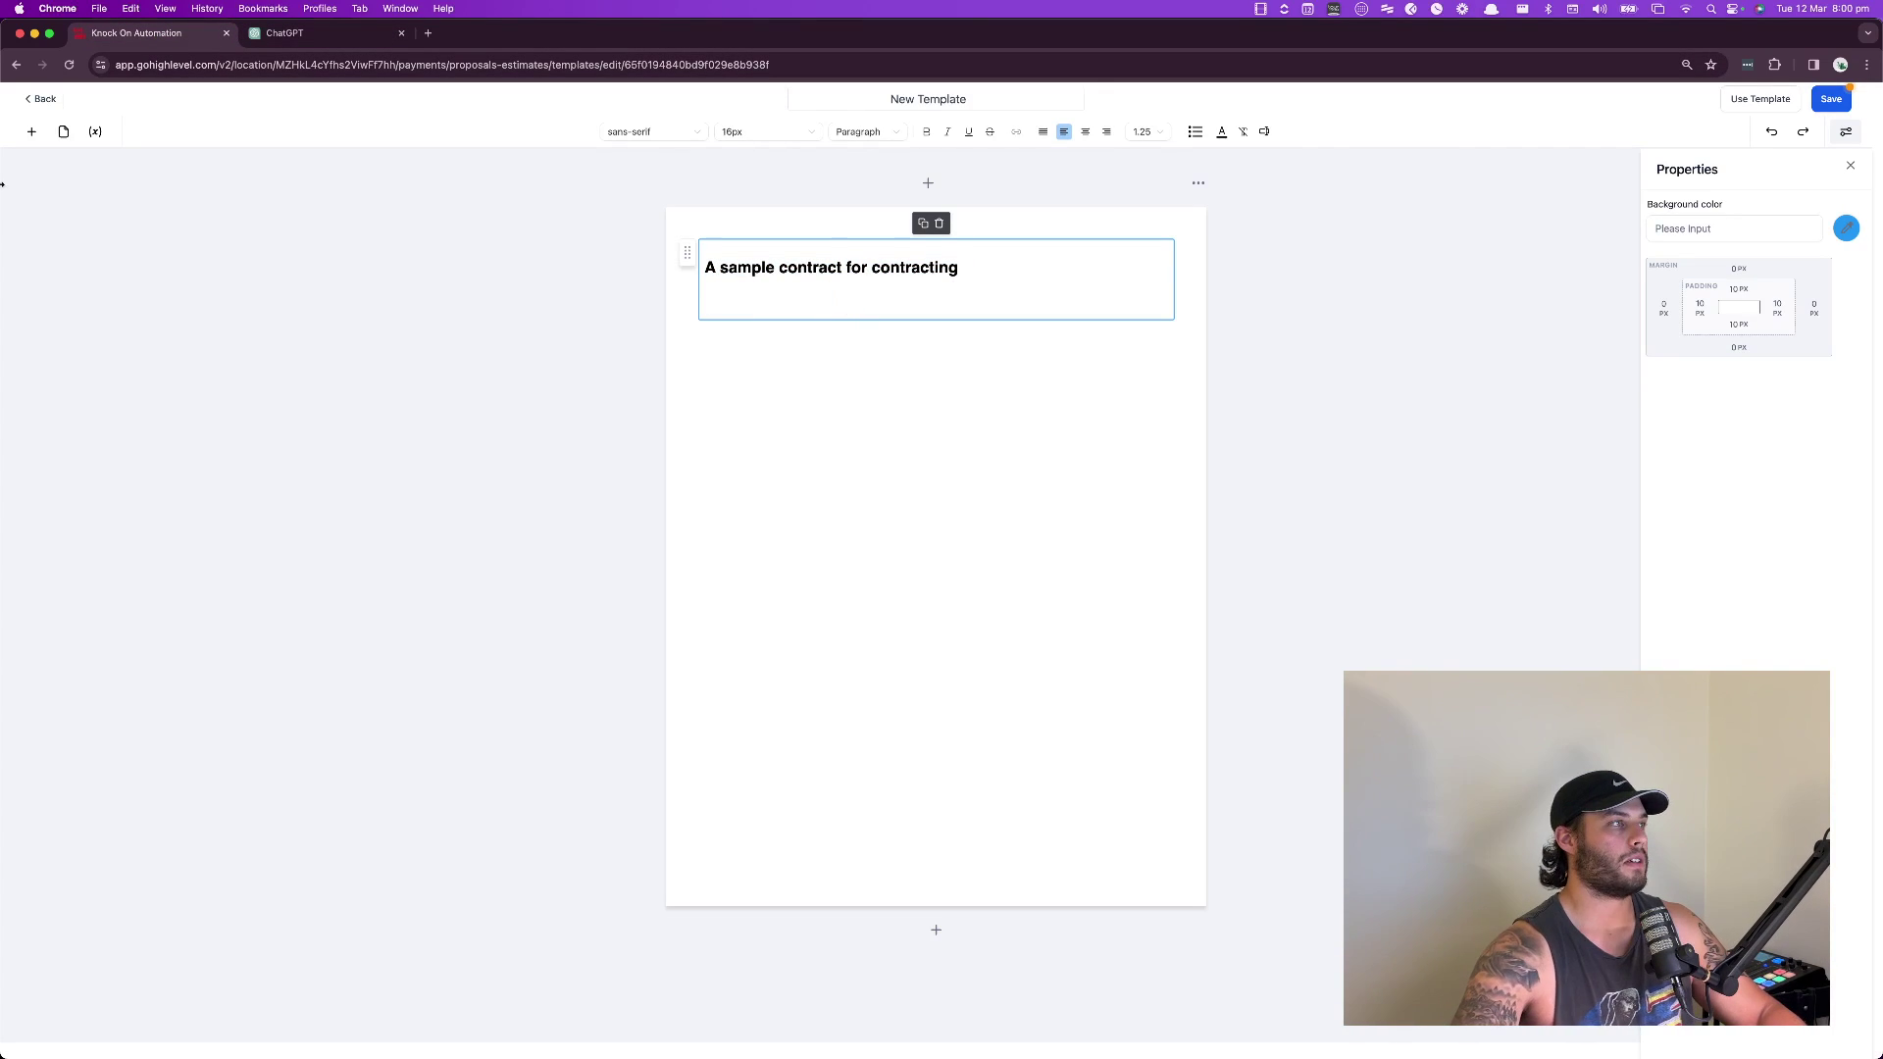
- Add a second text block, paste the ChatGPT contract, and remove its Service Agreement Contract title
click(32, 131)
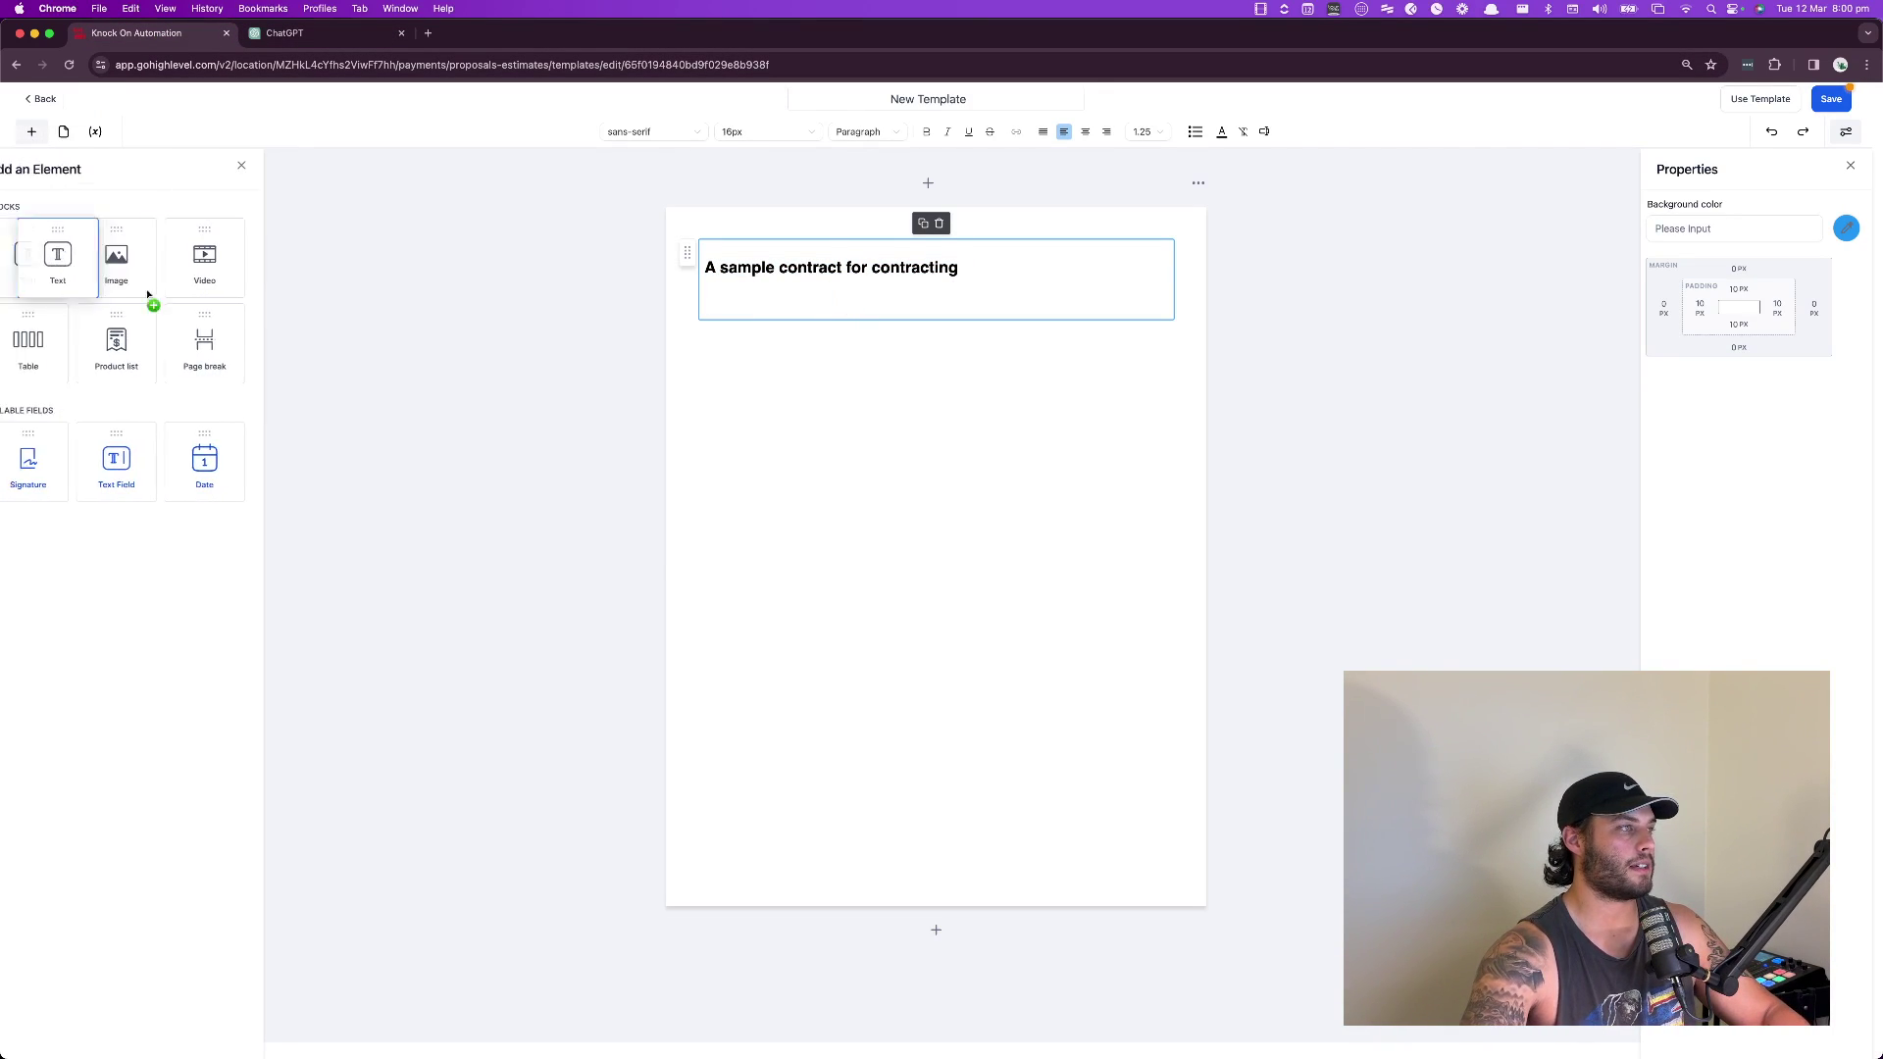
drag(55, 261, 786, 375)
key(shift+super+a)
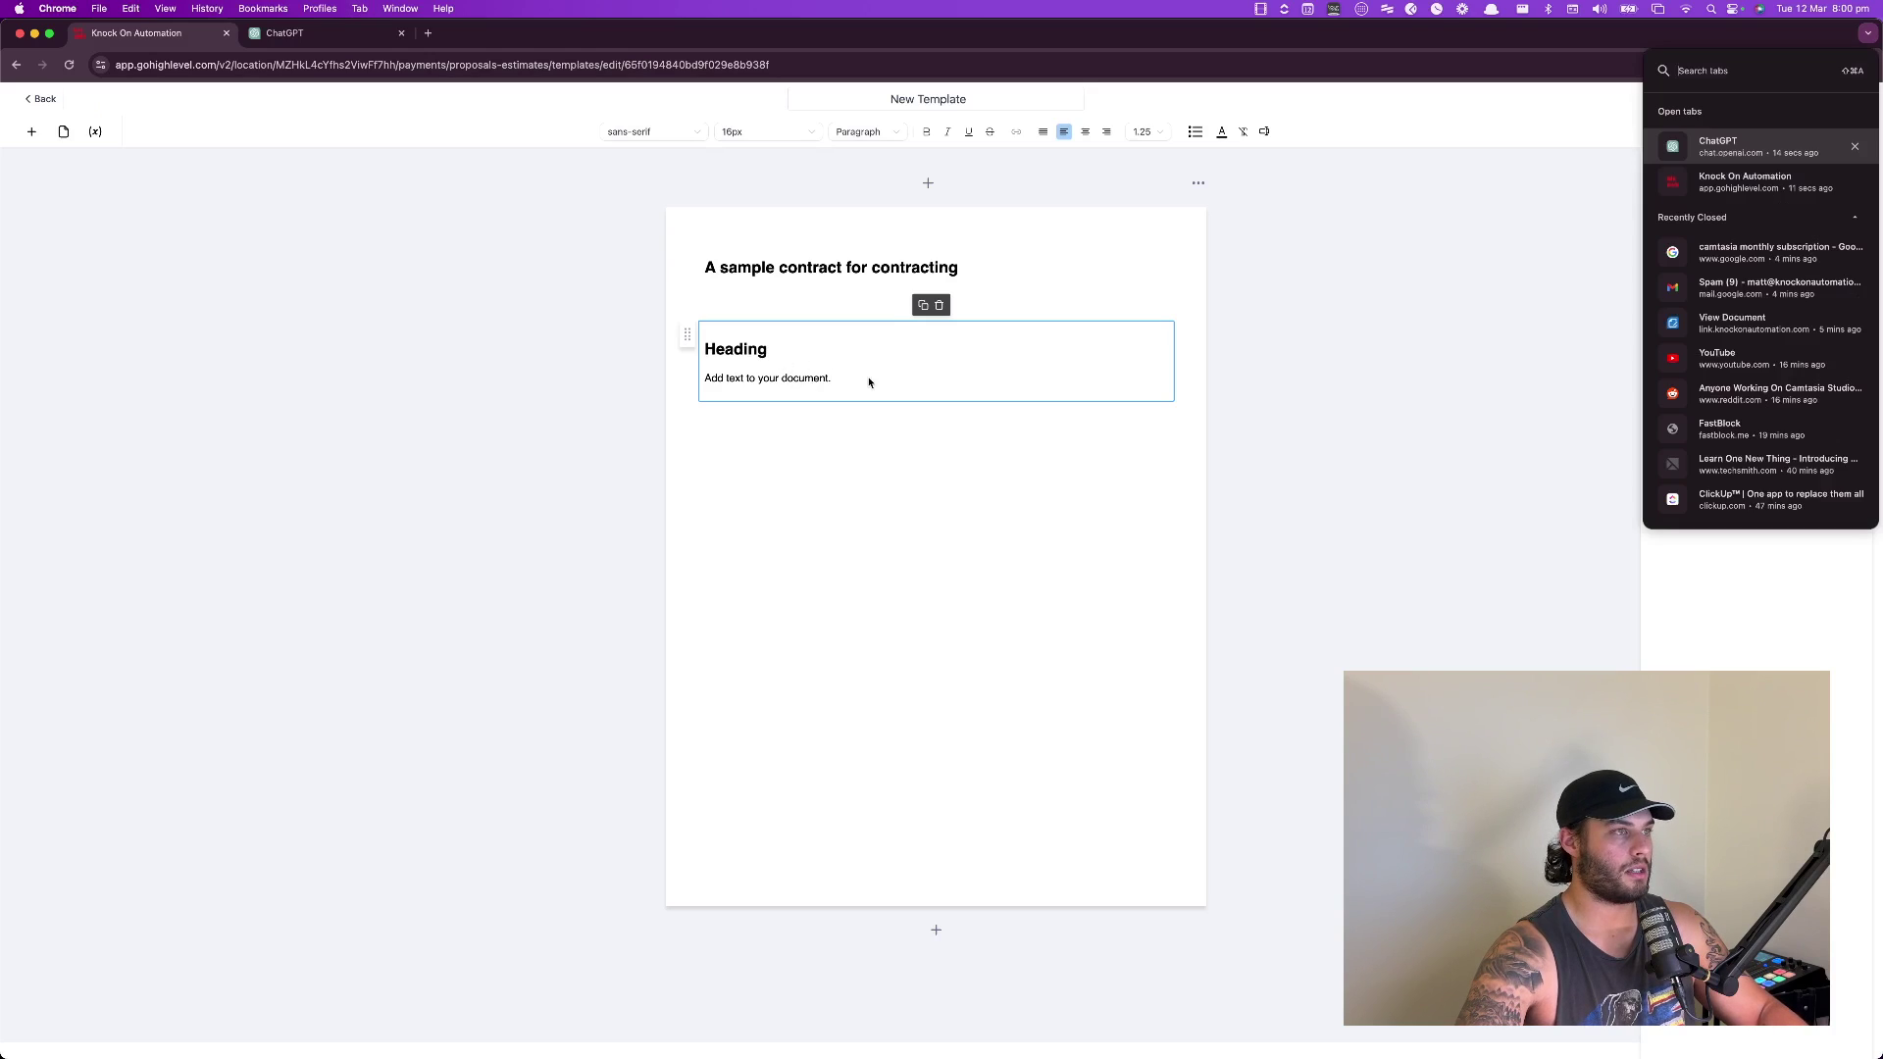
click(843, 390)
key(super+a)
key(super+v)
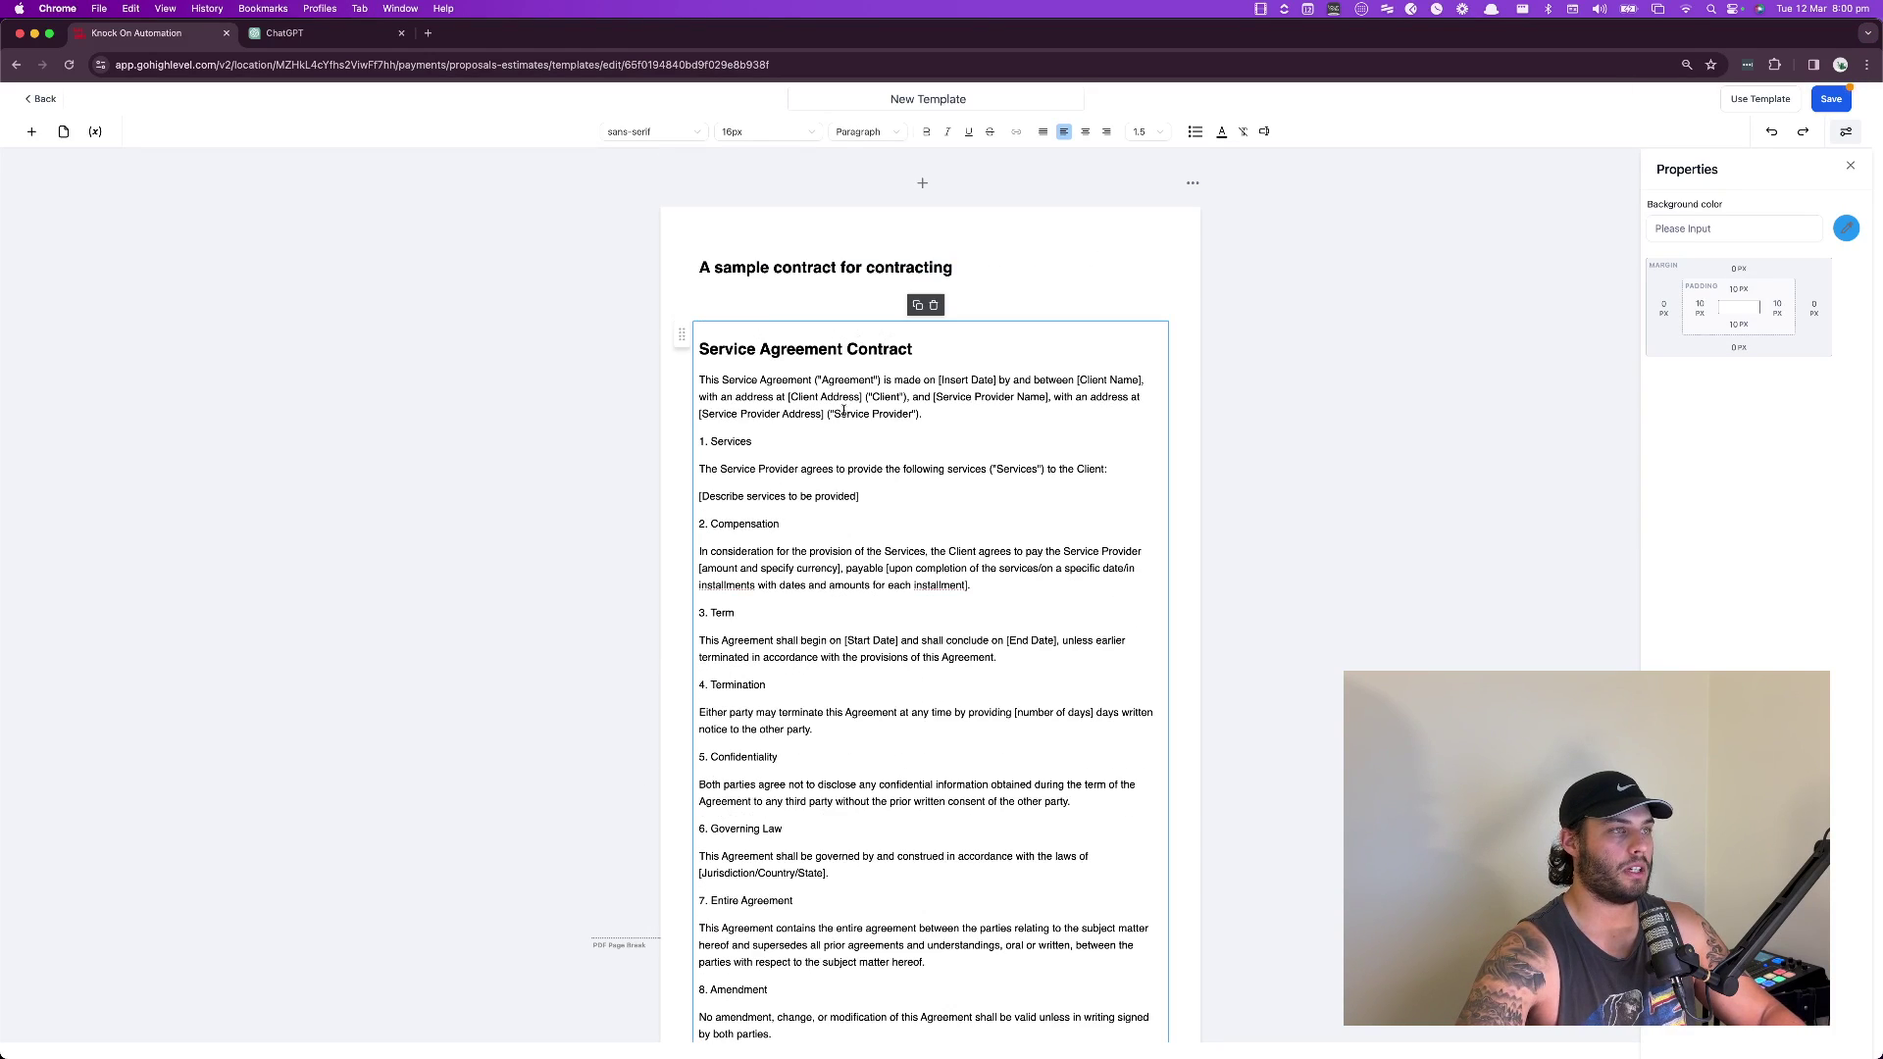
drag(921, 342, 739, 344)
key(BackSpace)
key(BackSpace)
key(BackSpace)
key(BackSpace)
key(BackSpace)
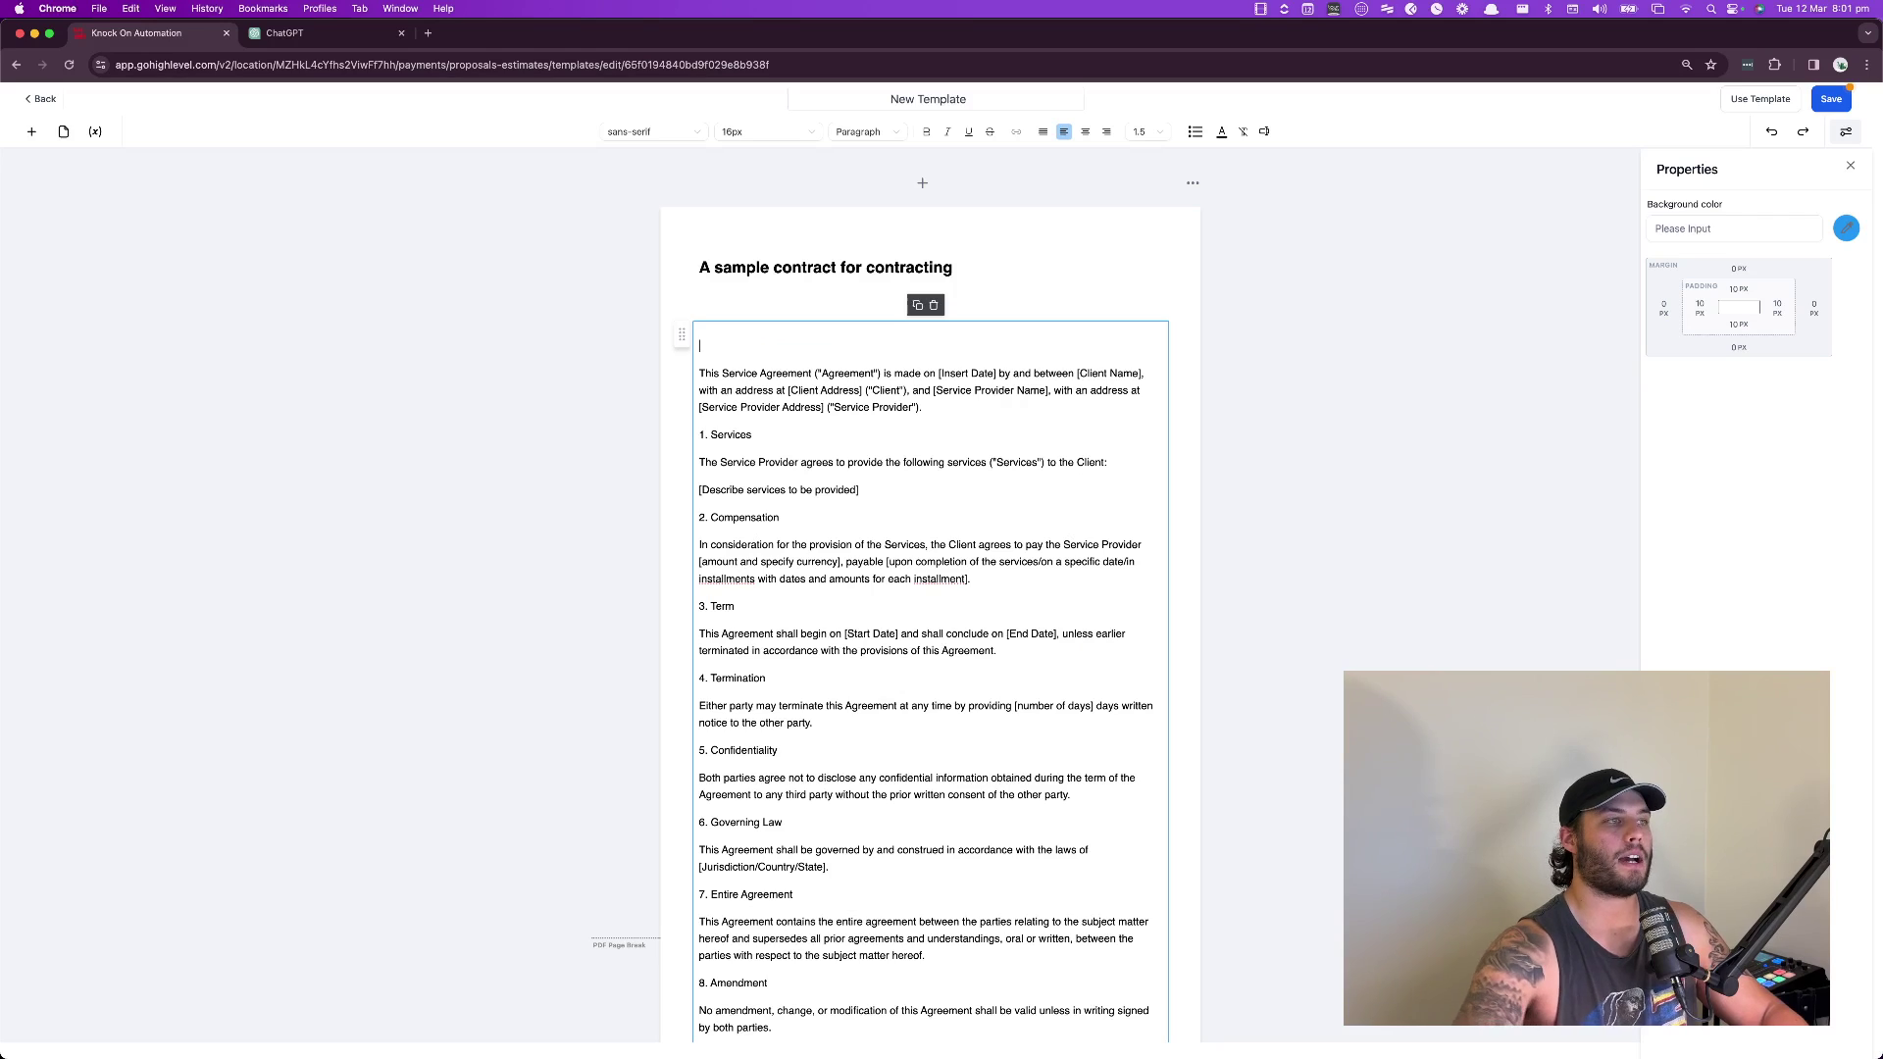
key(BackSpace)
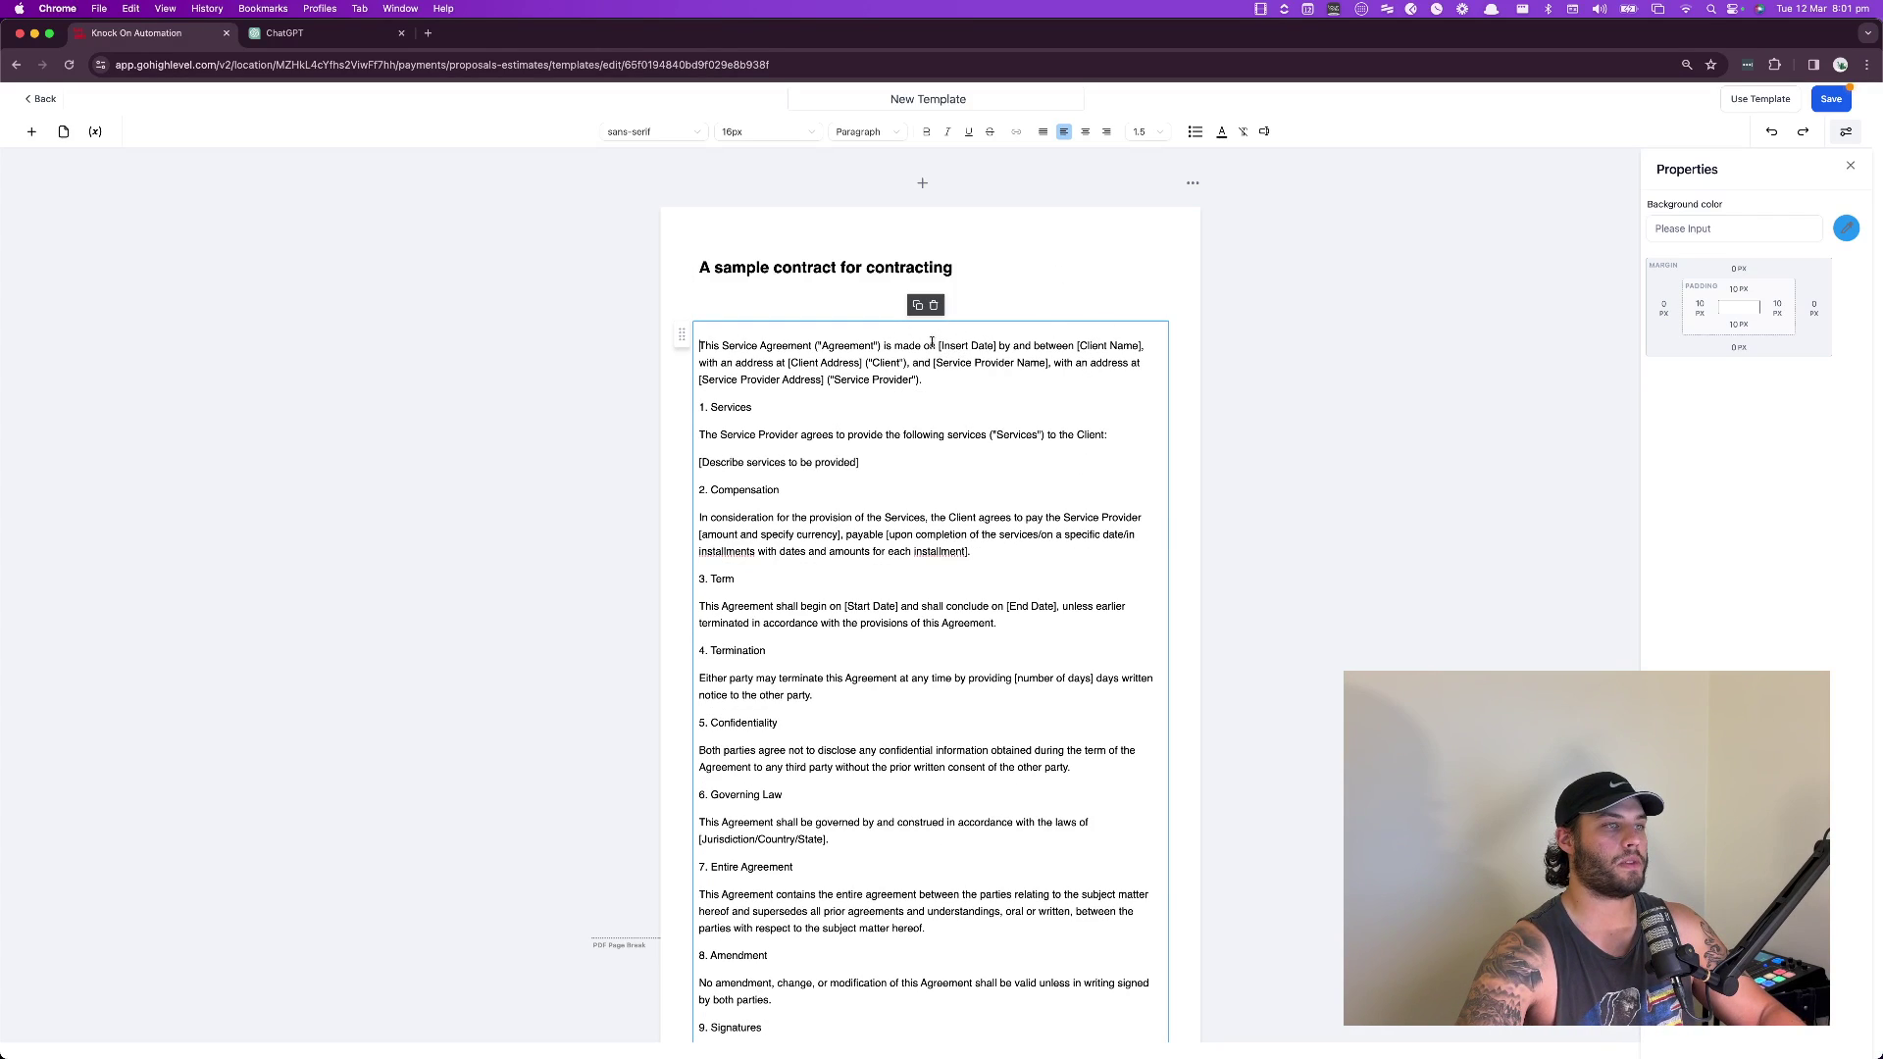
- Replace [Insert Date] with the {{document.createdDate}} variable
drag(937, 346, 996, 349)
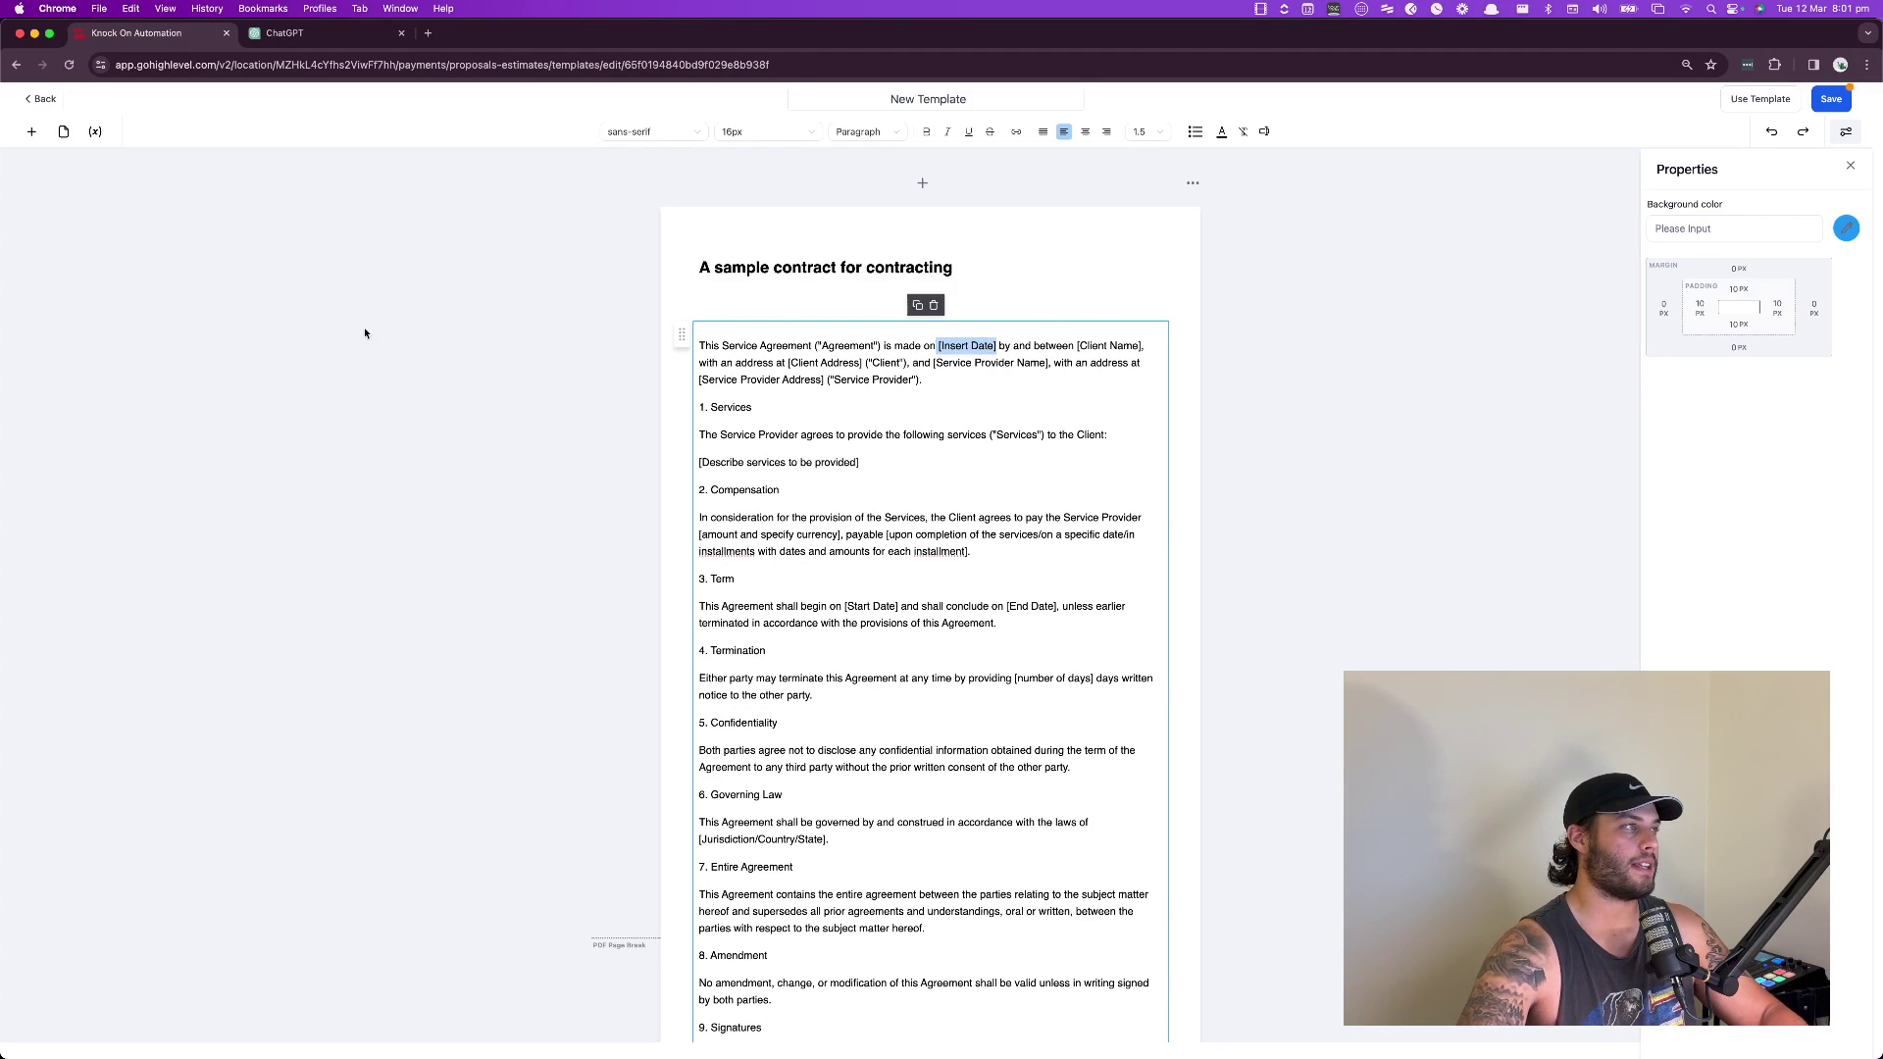
click(95, 131)
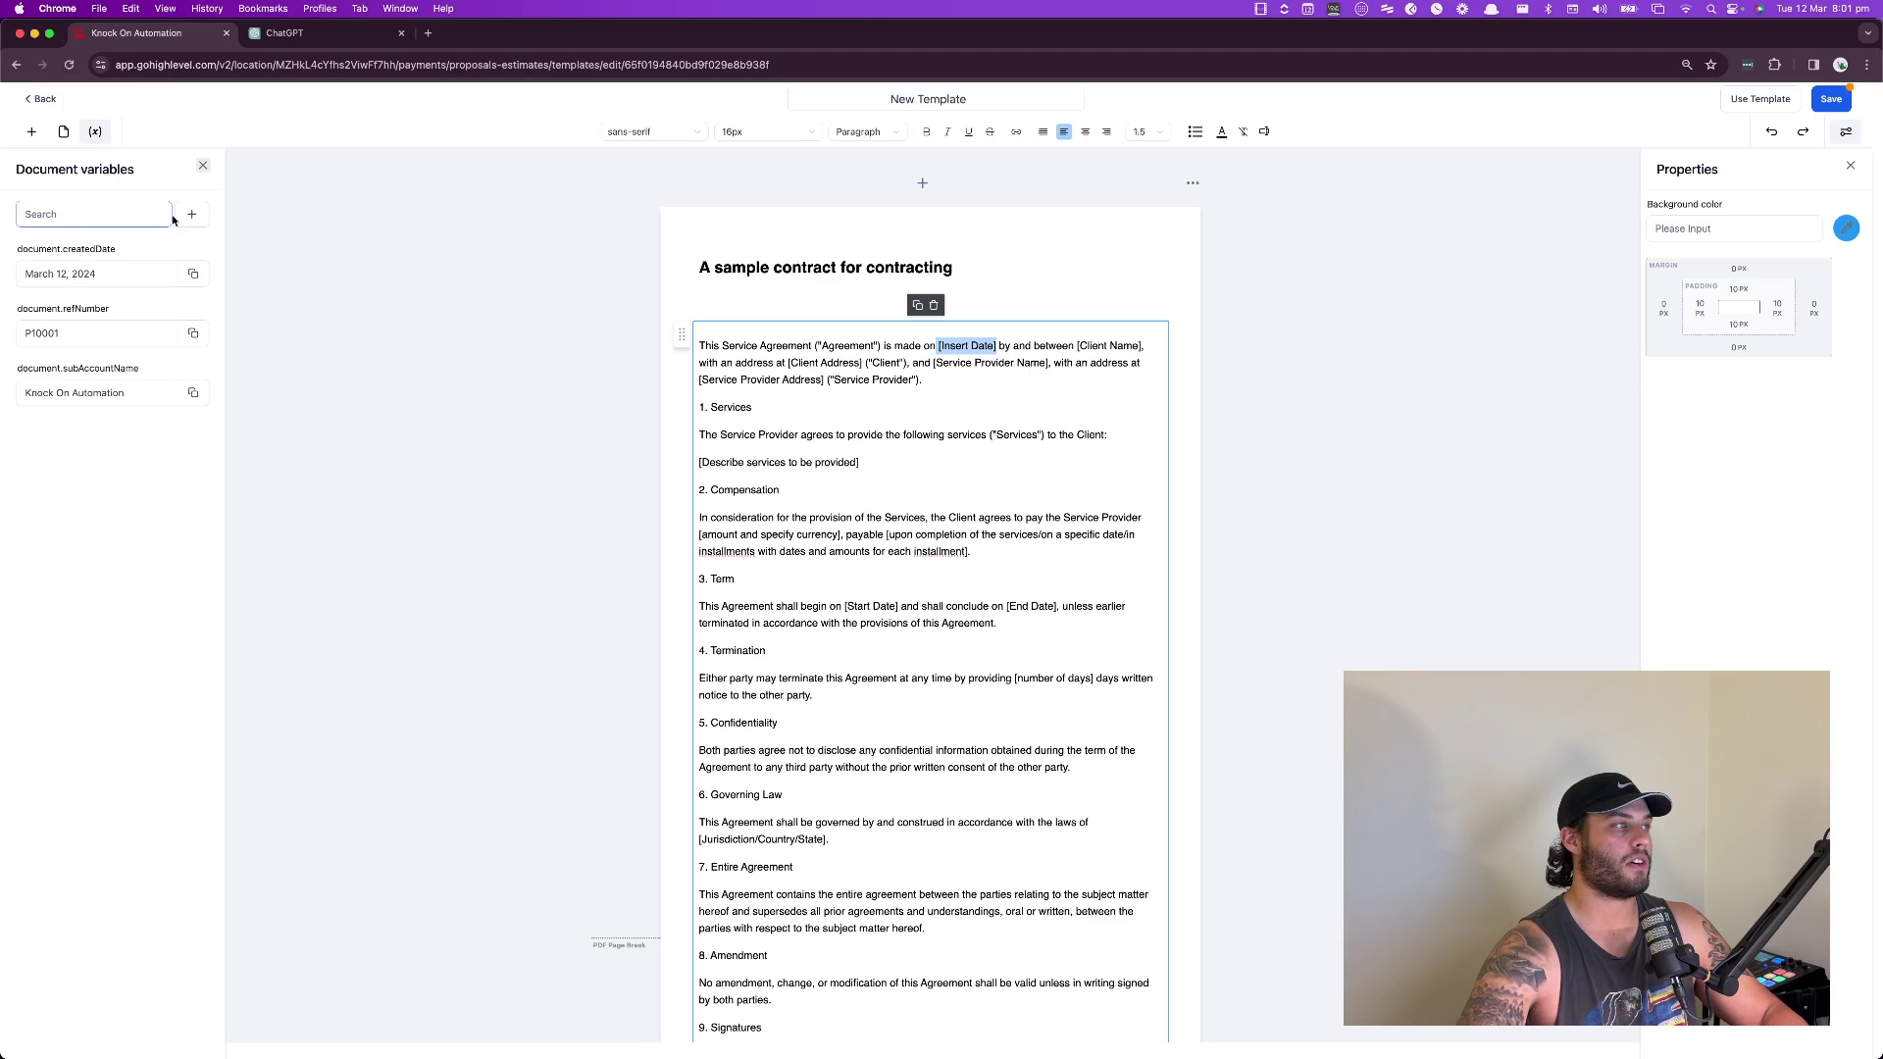
click(94, 206)
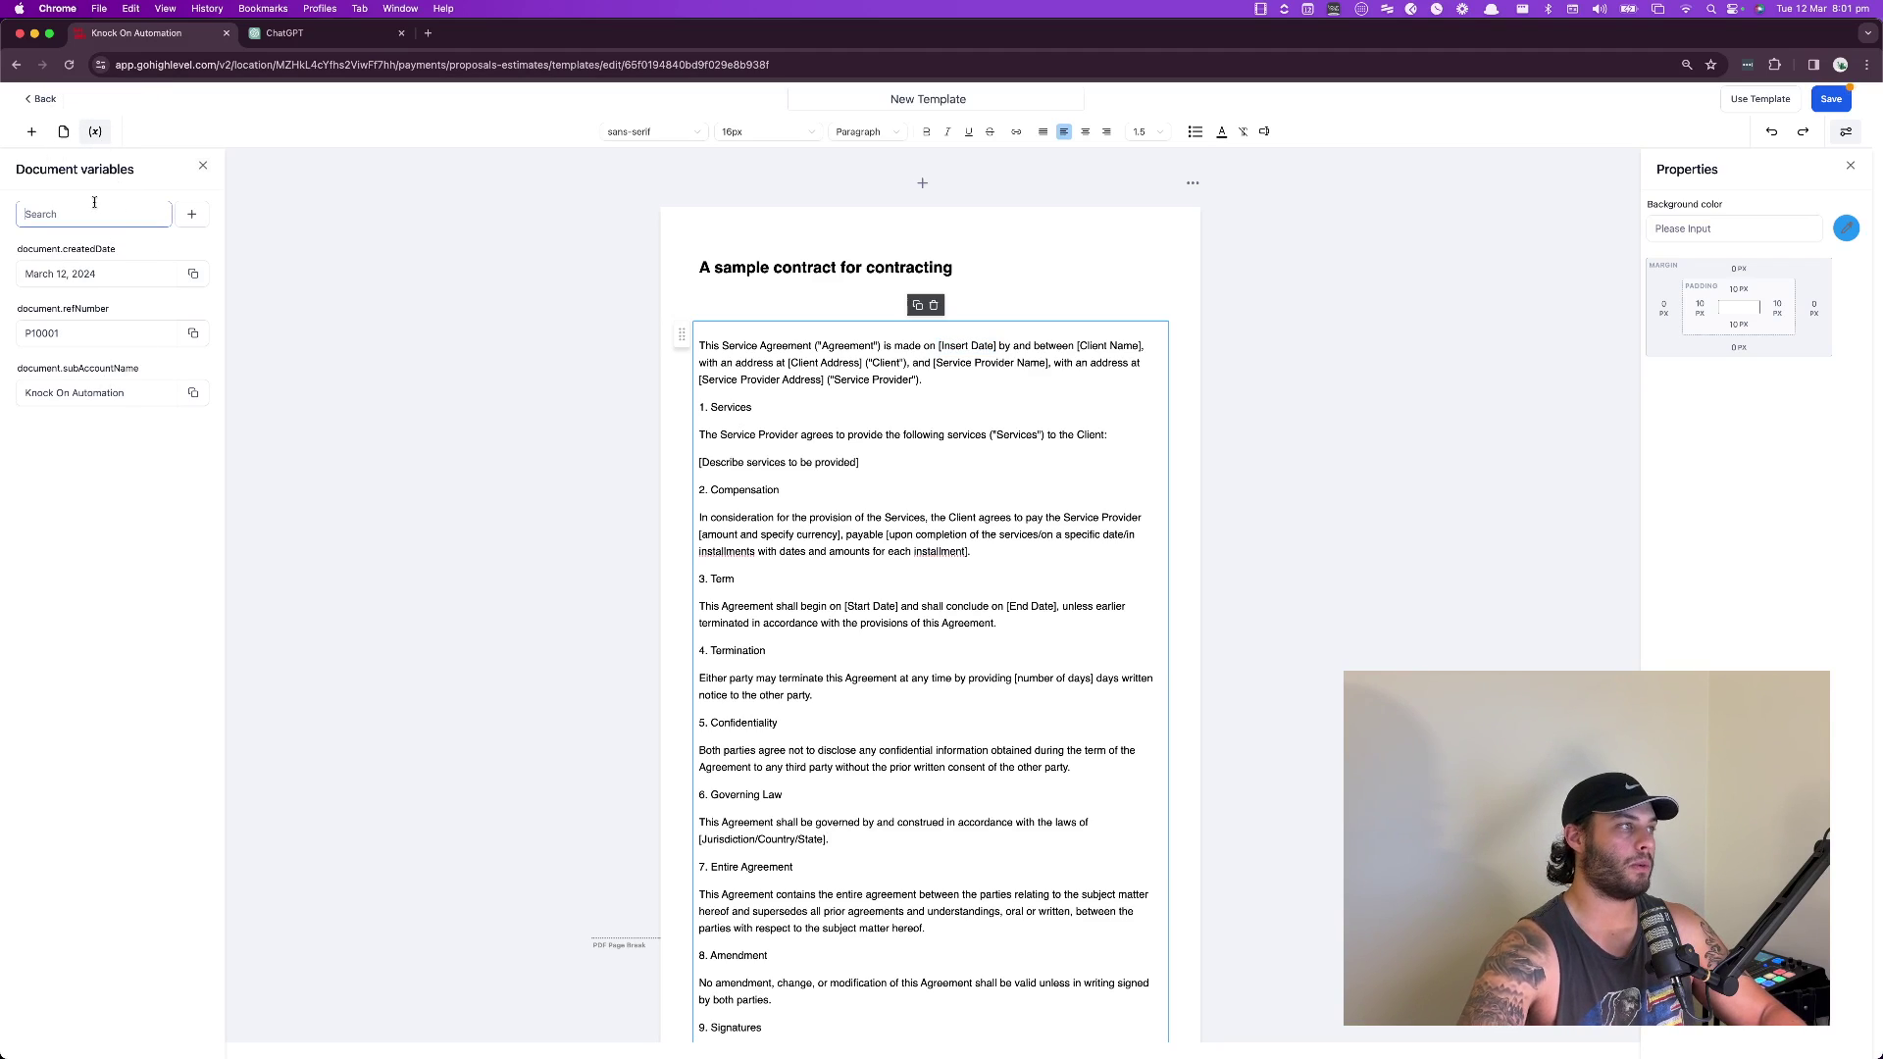
text(Date)
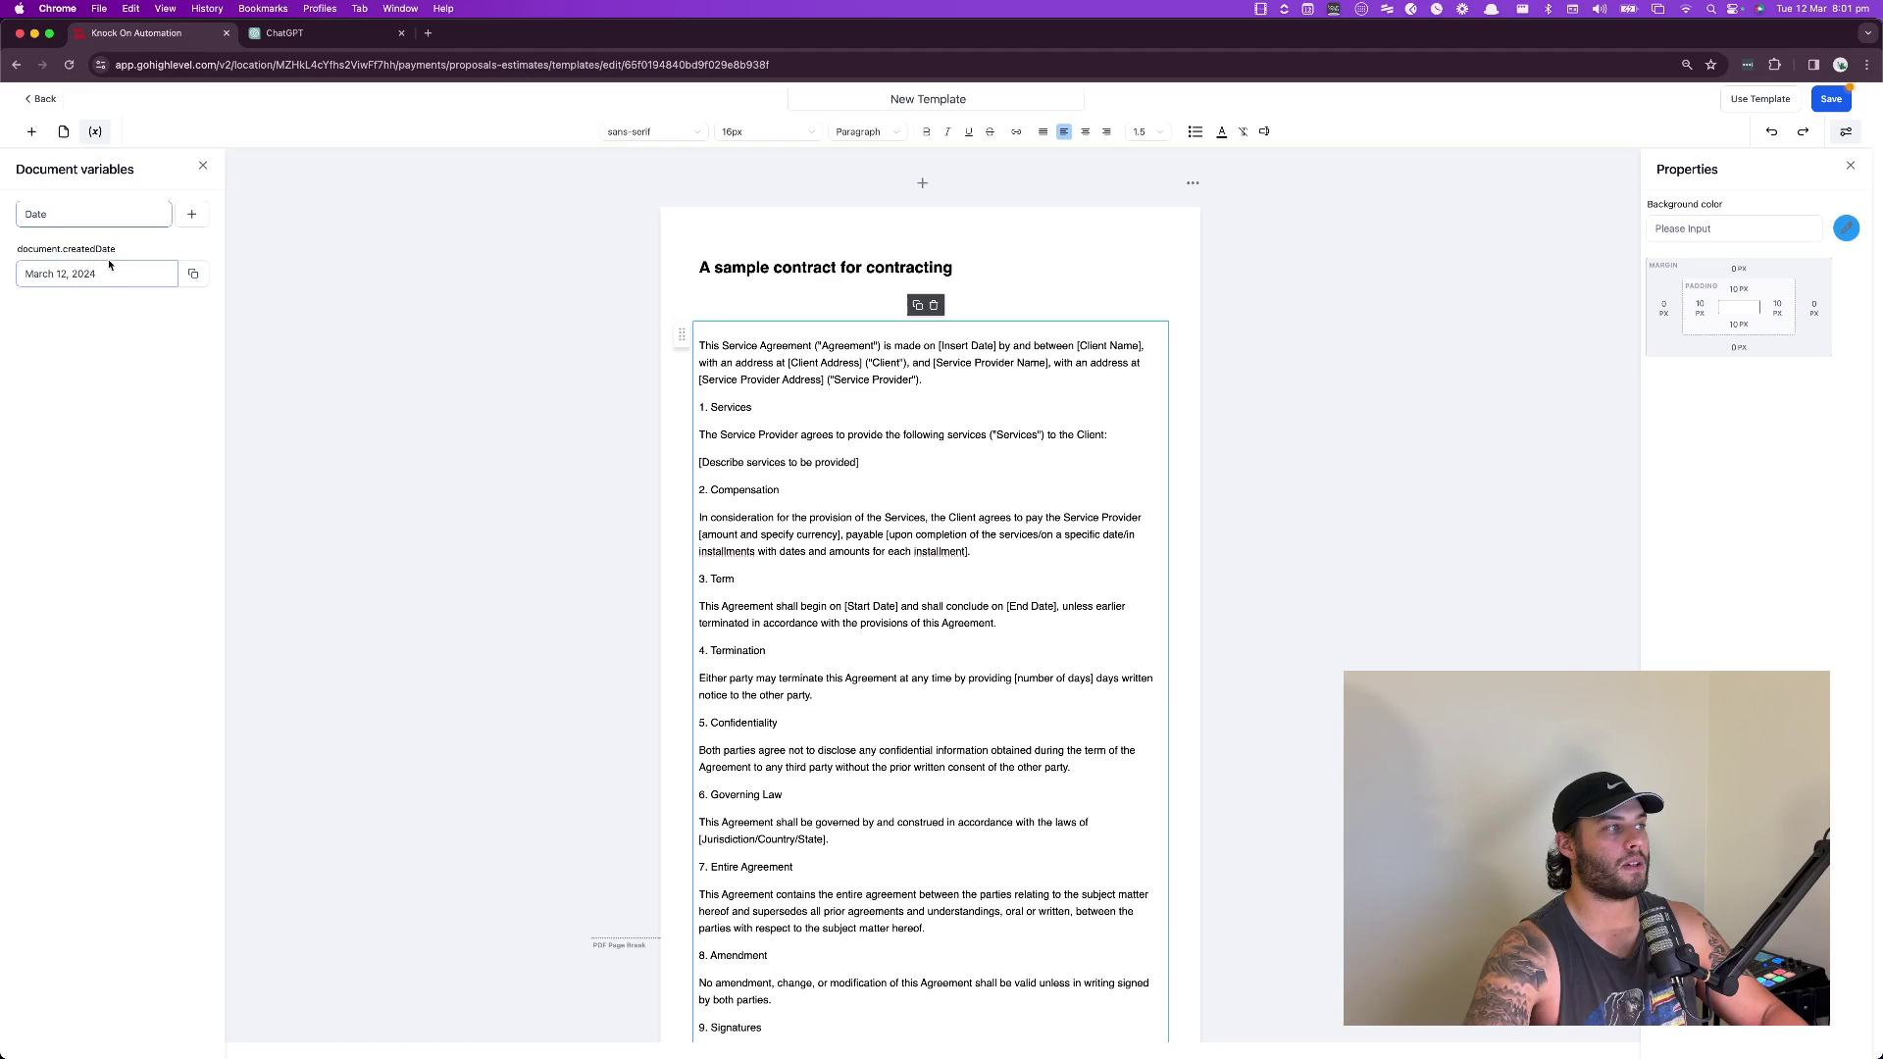
click(194, 273)
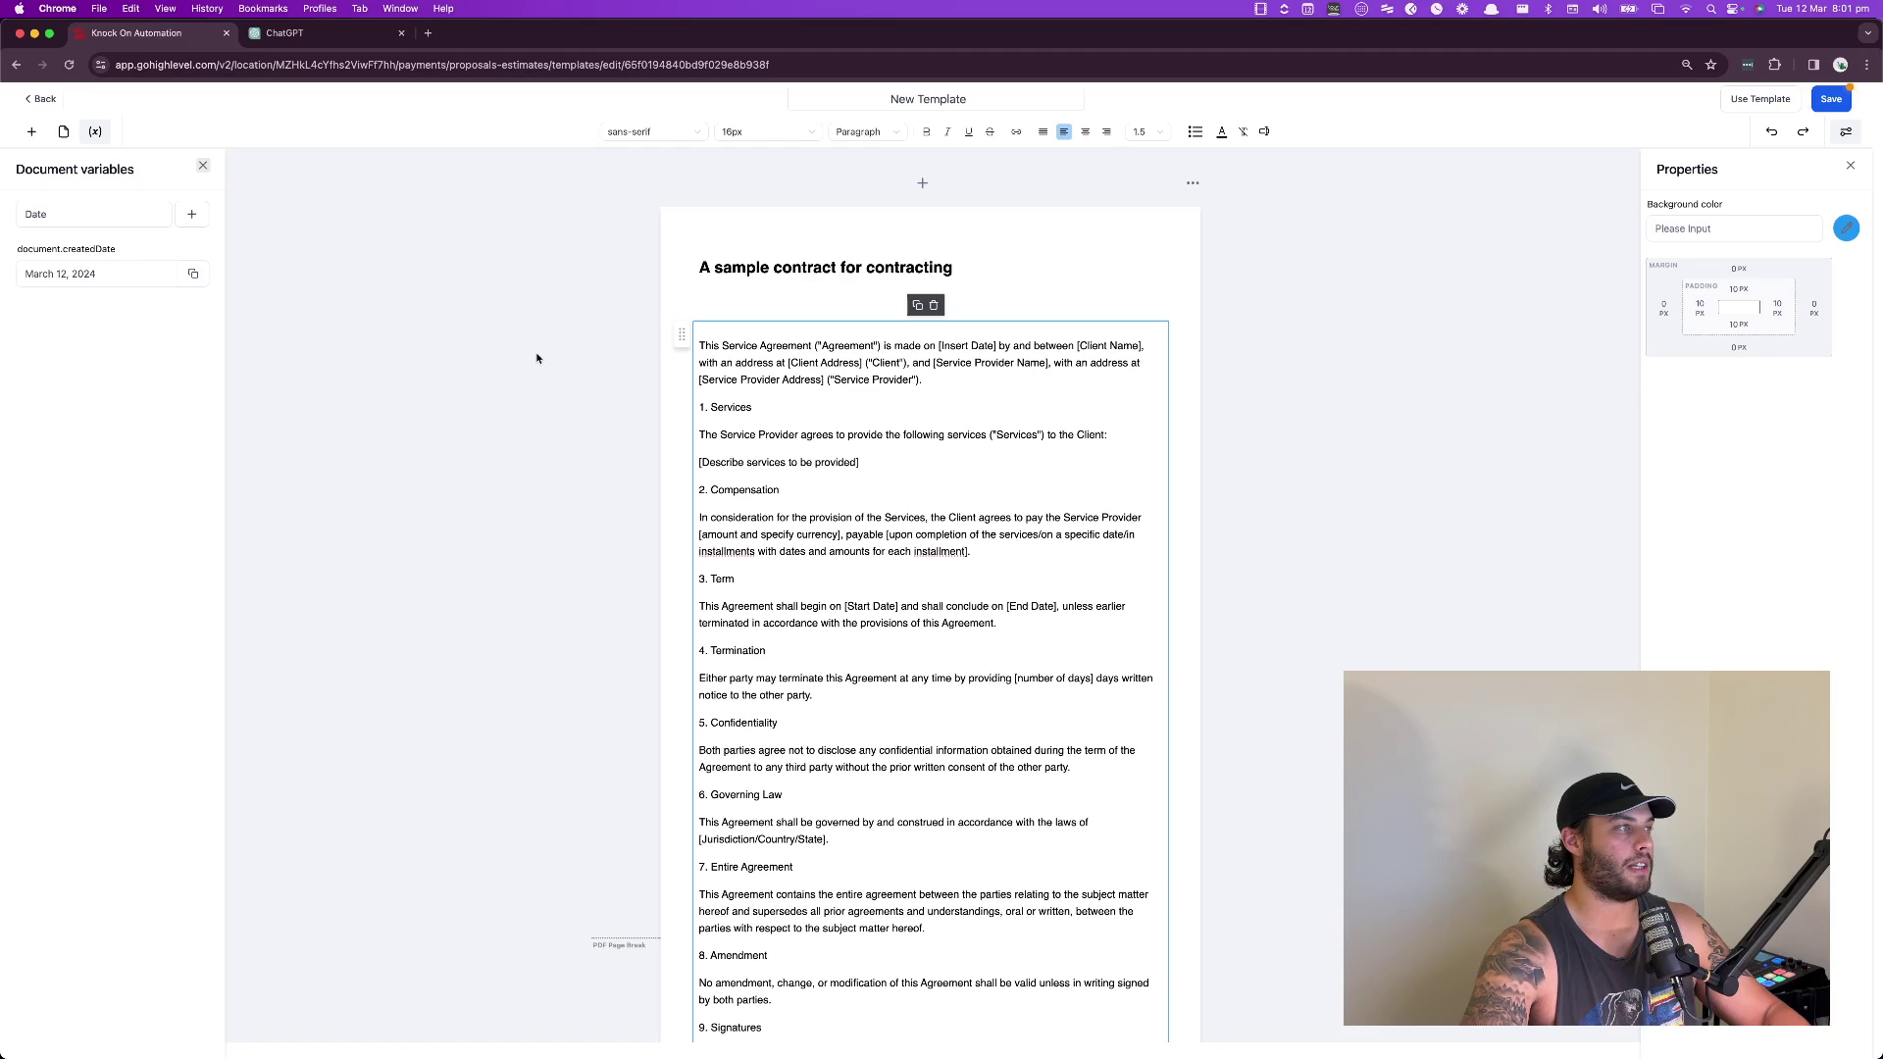
drag(939, 345, 1030, 345)
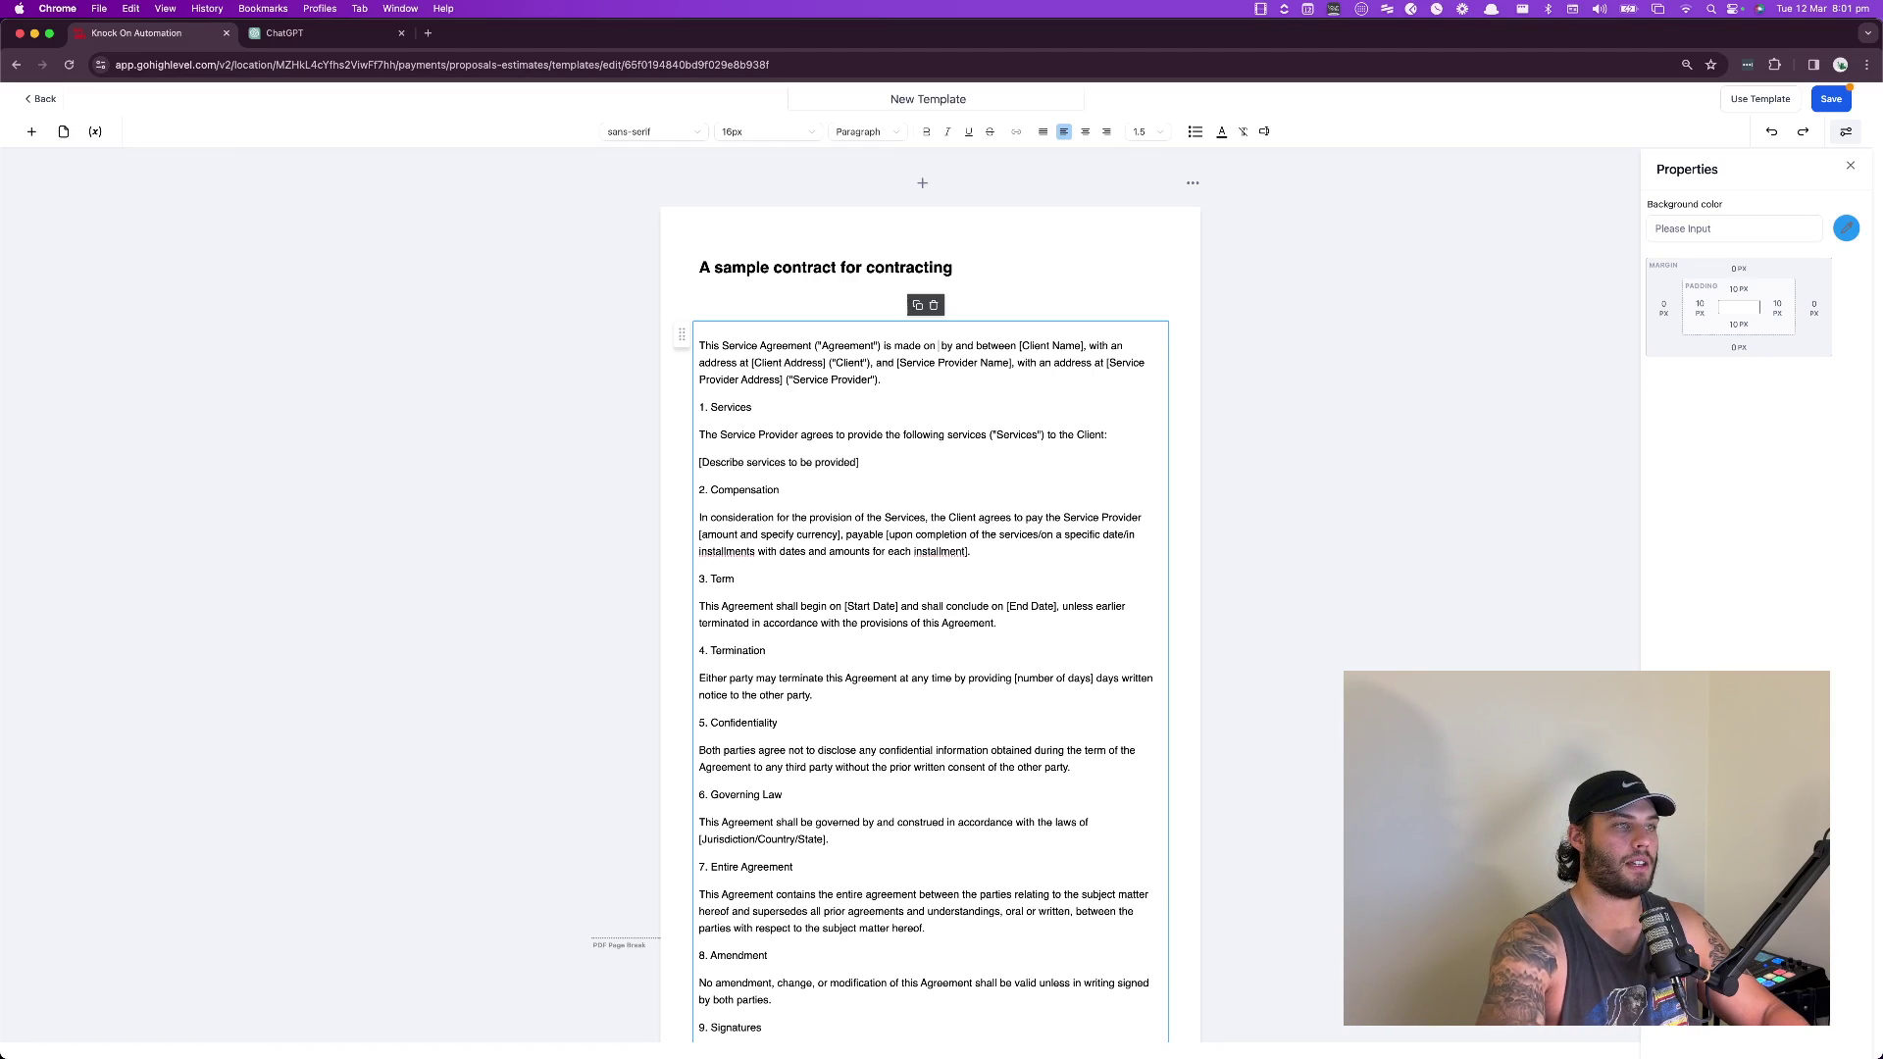
key(super+v)
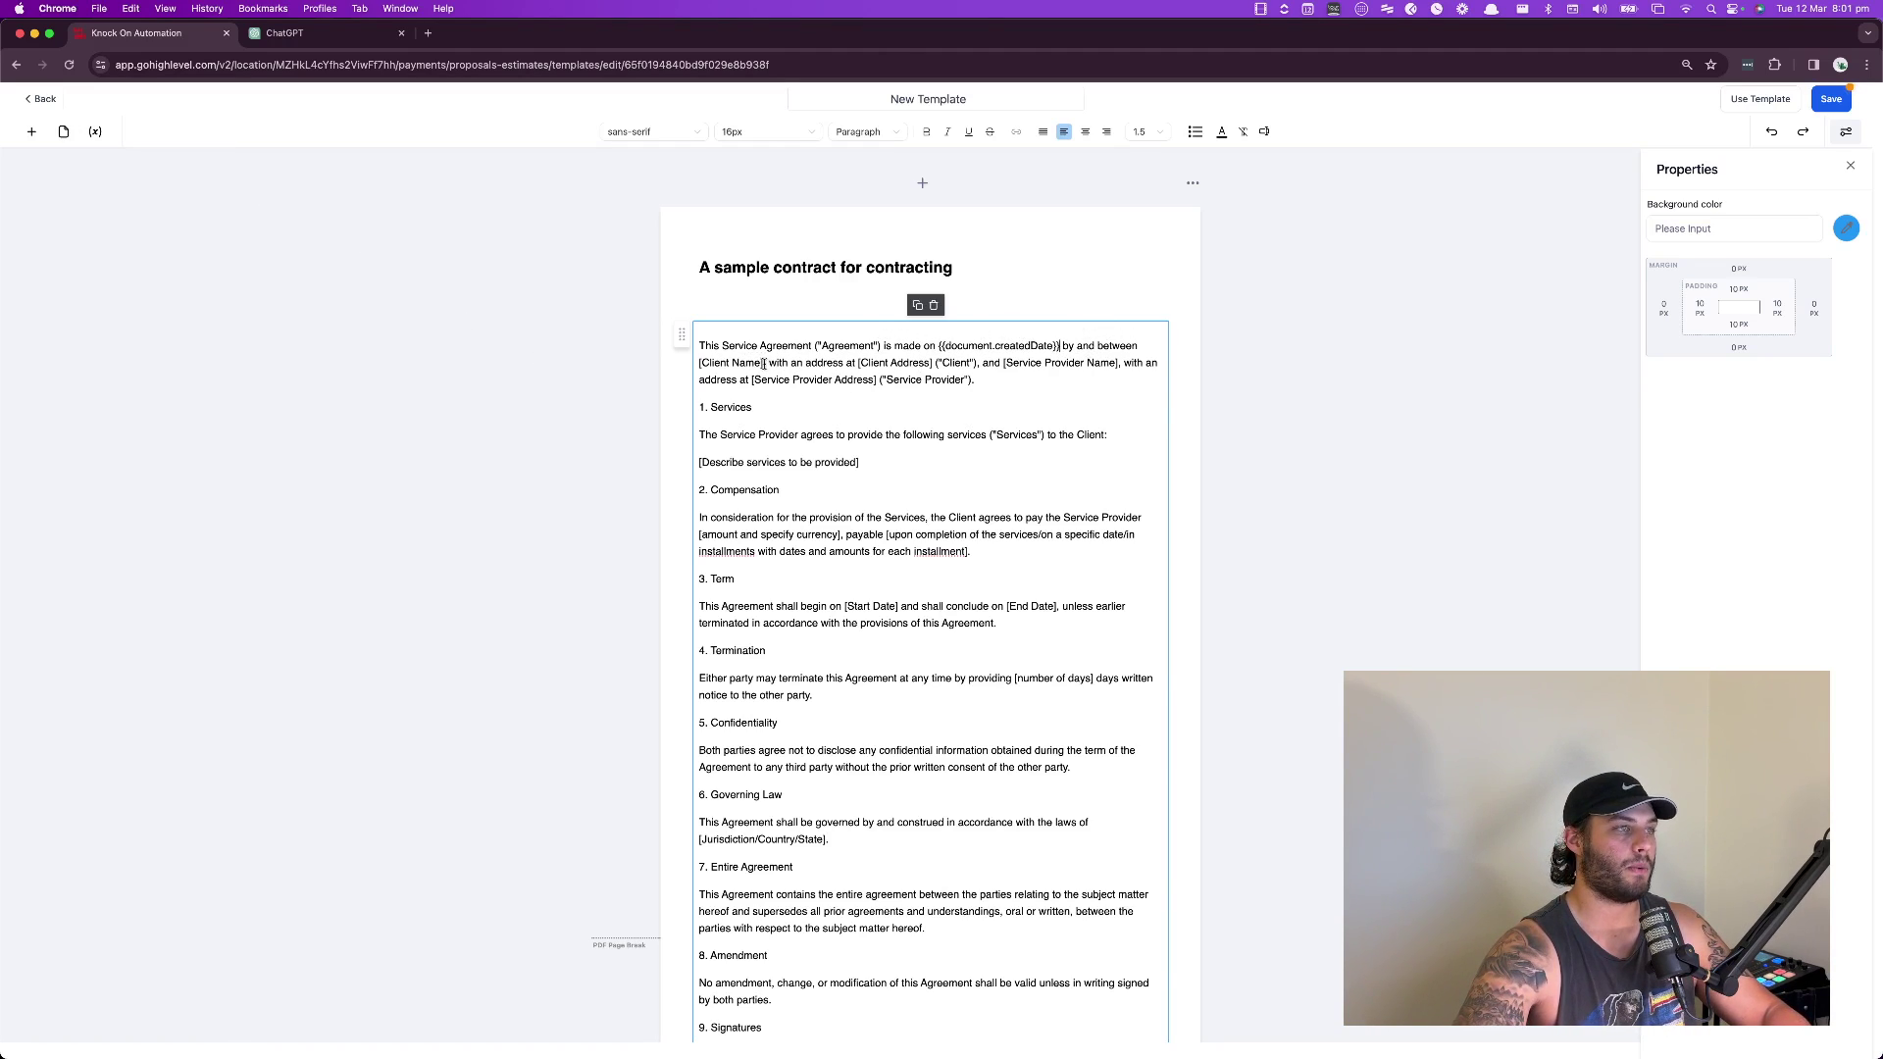
- Delete the [Client Name] placeholder and search document variables for a client name
drag(763, 363, 699, 363)
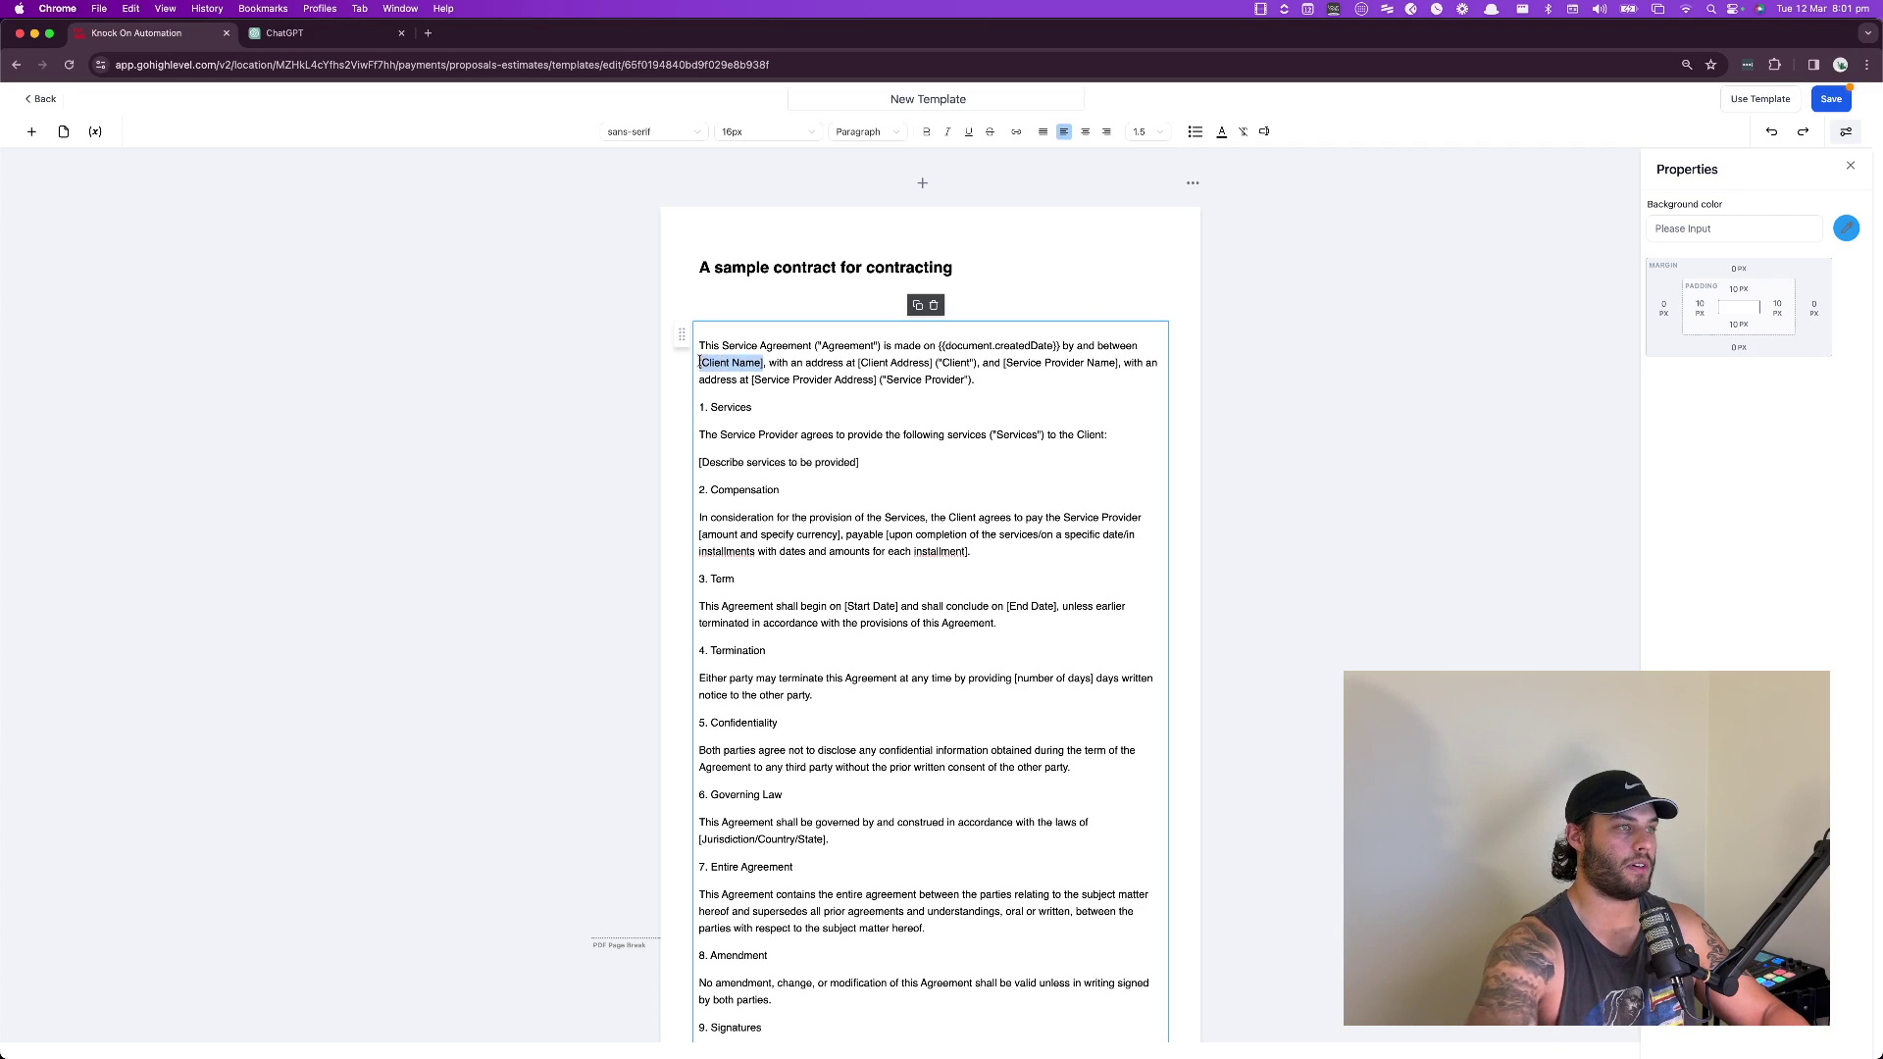
key(BackSpace)
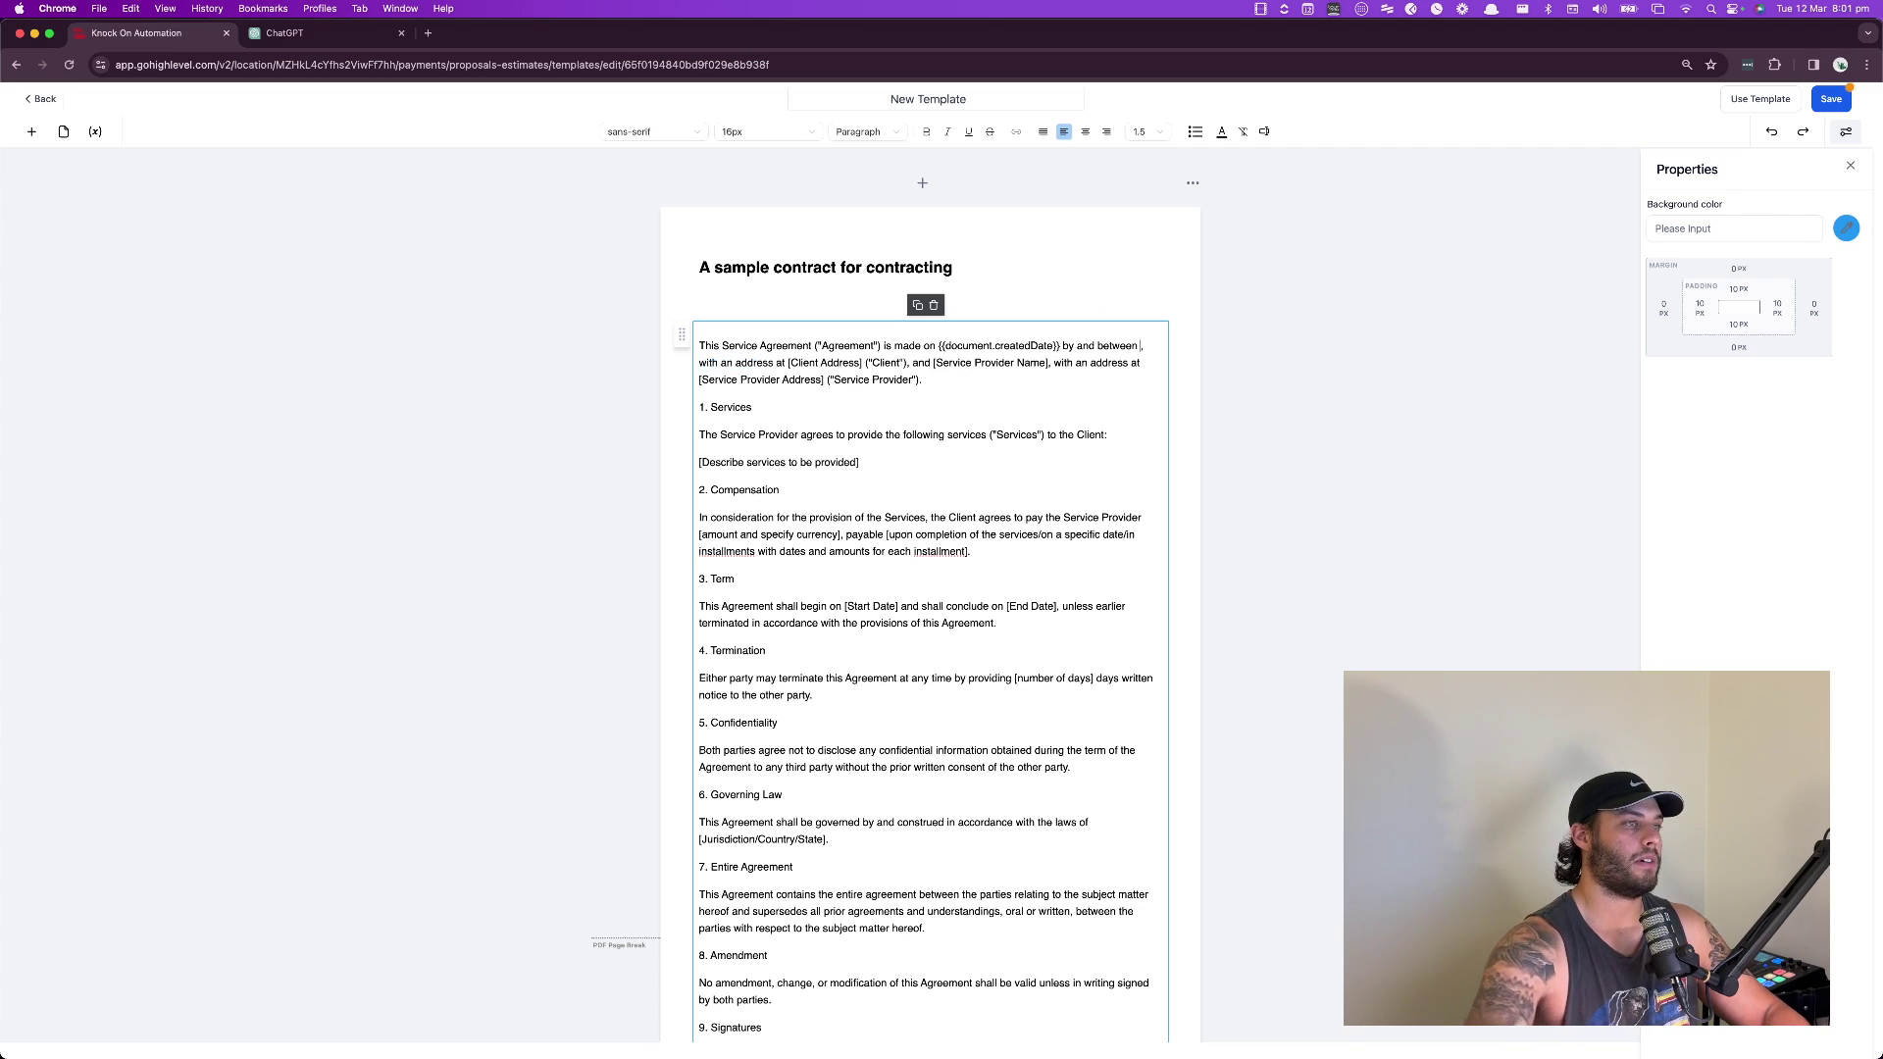
click(94, 131)
drag(101, 214, 3, 214)
key(BackSpace)
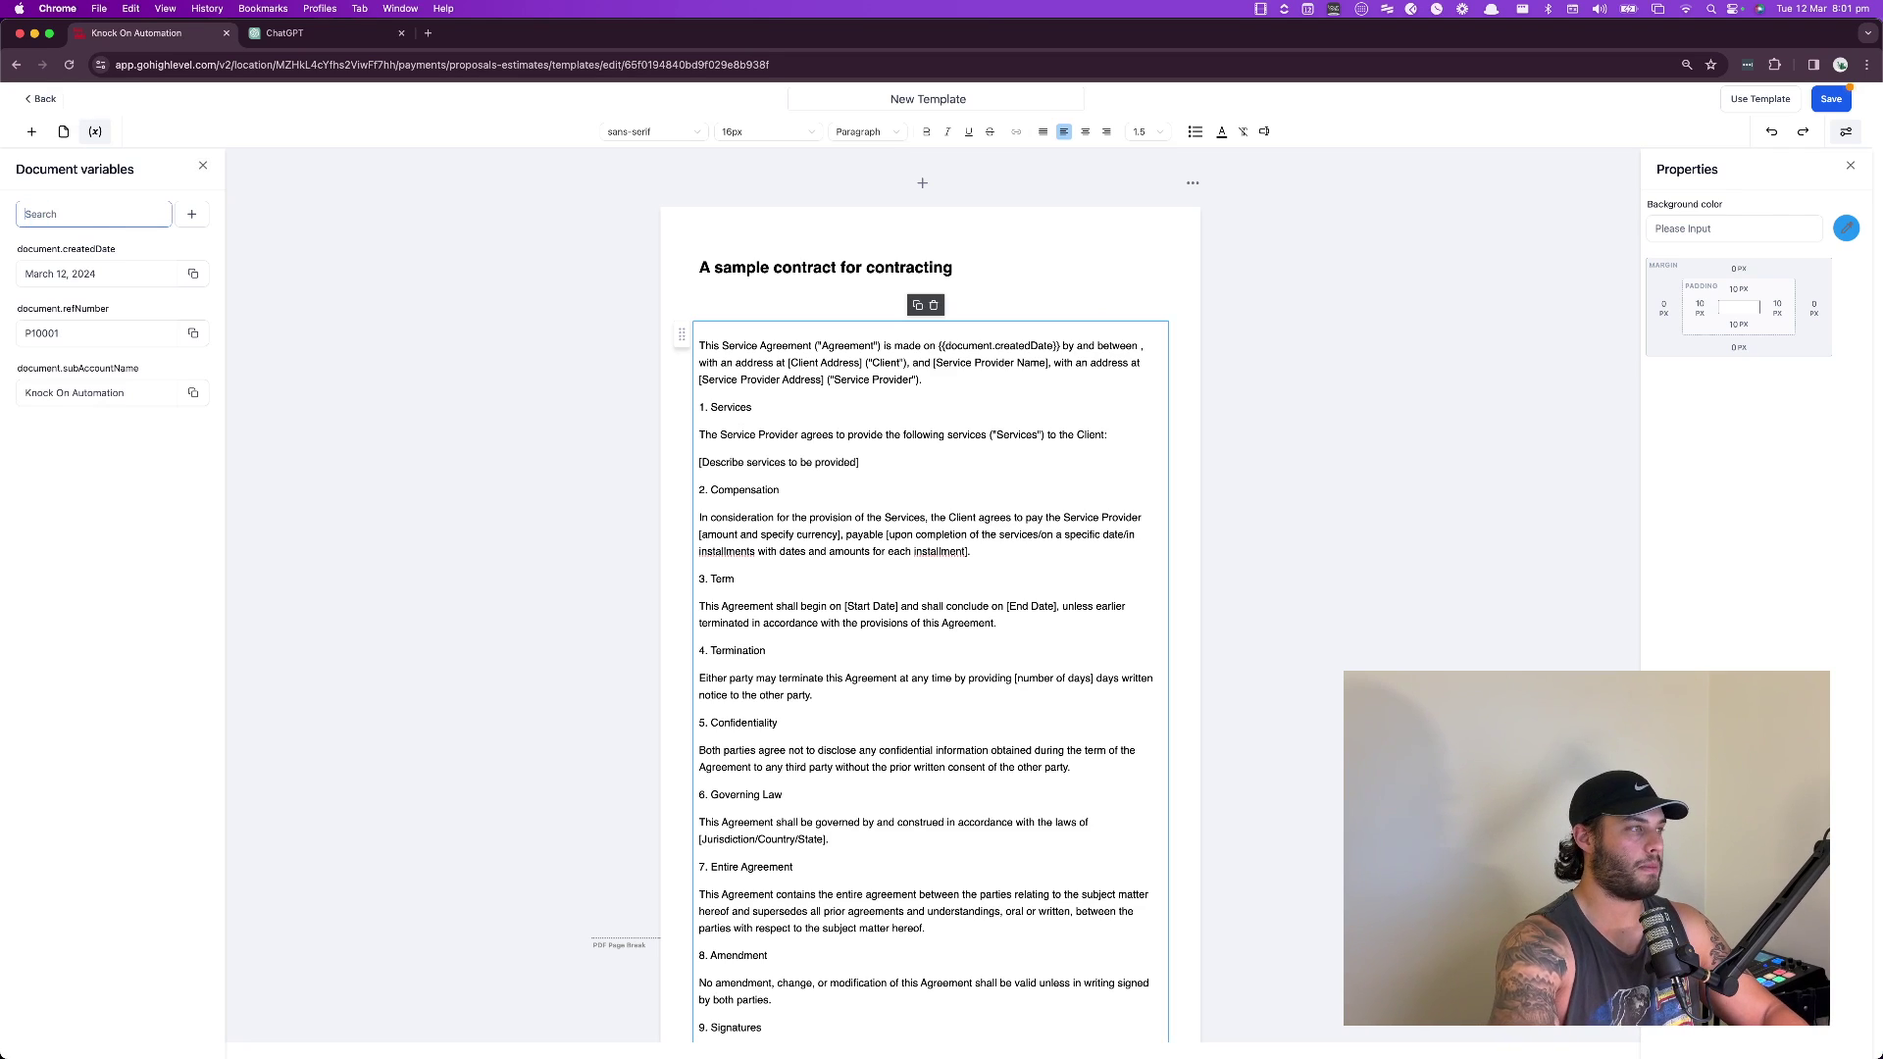
text(name)
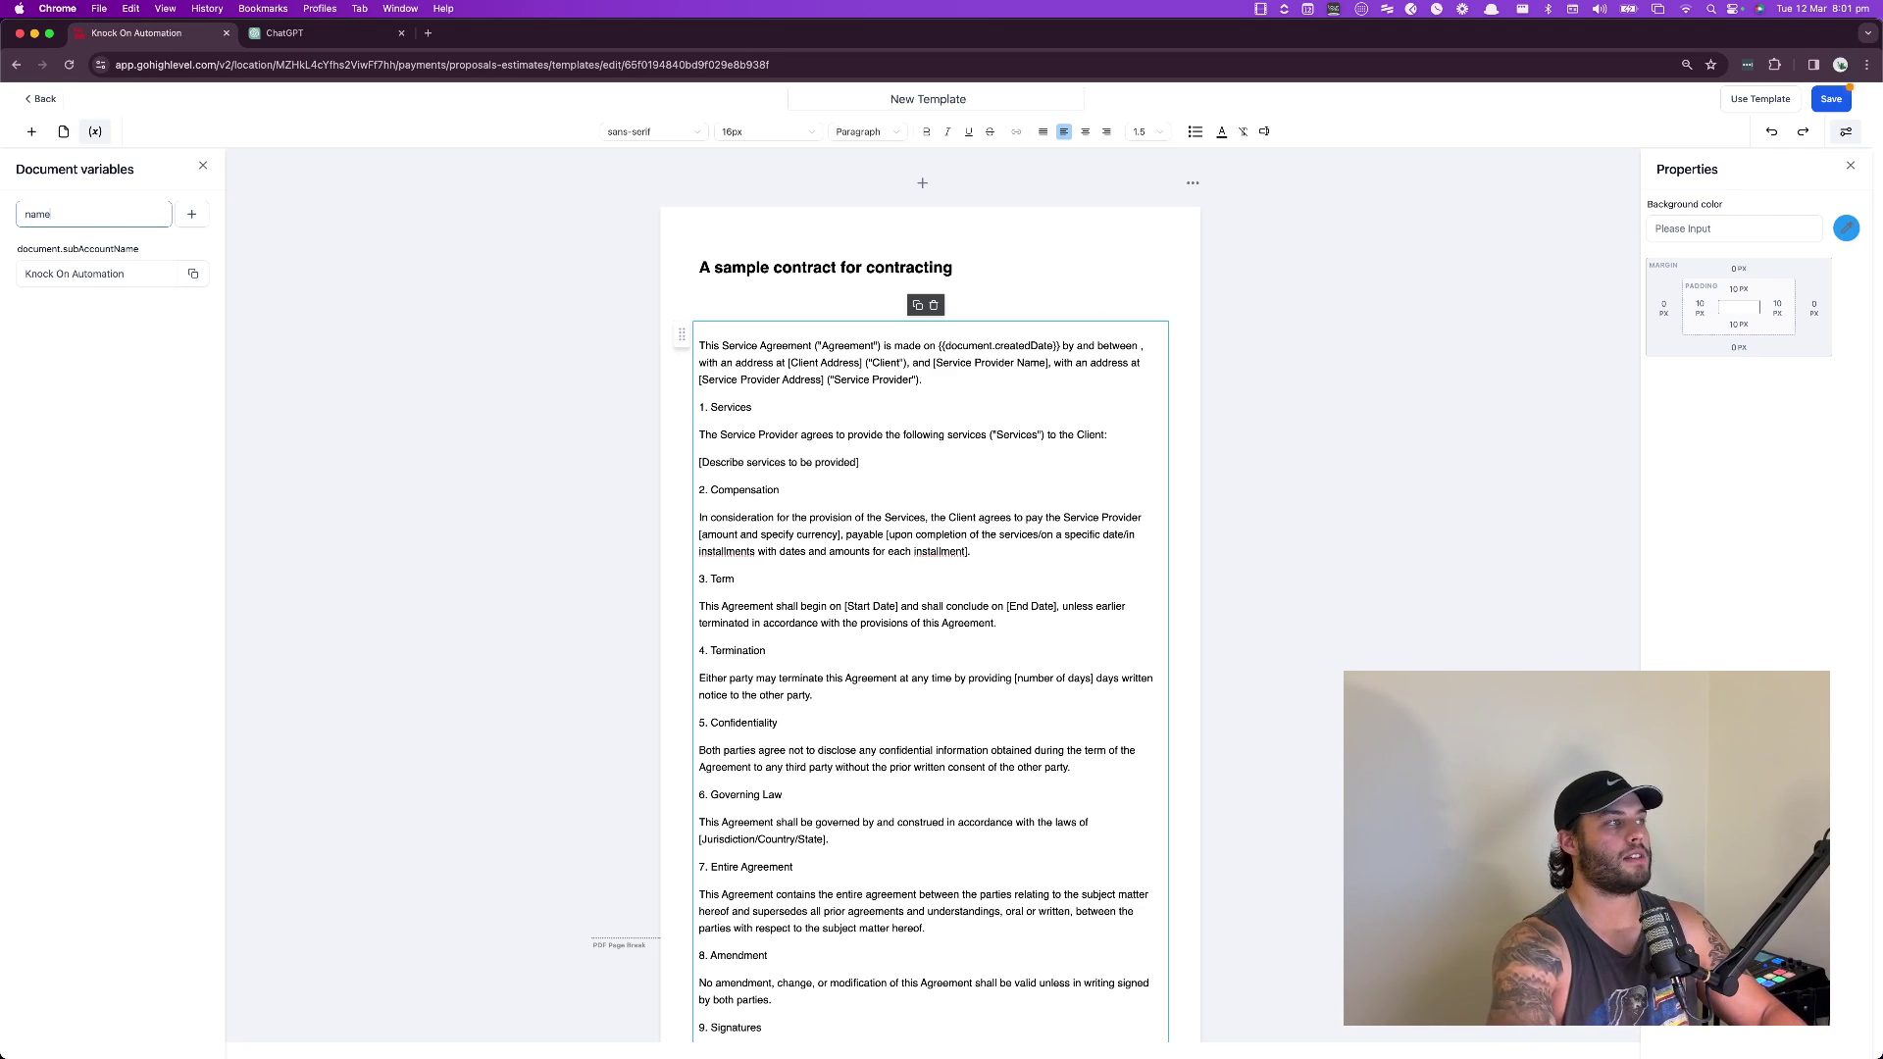
key(BackSpace)
key(BackSpace)
key(BackSpace)
key(BackSpace)
text(c)
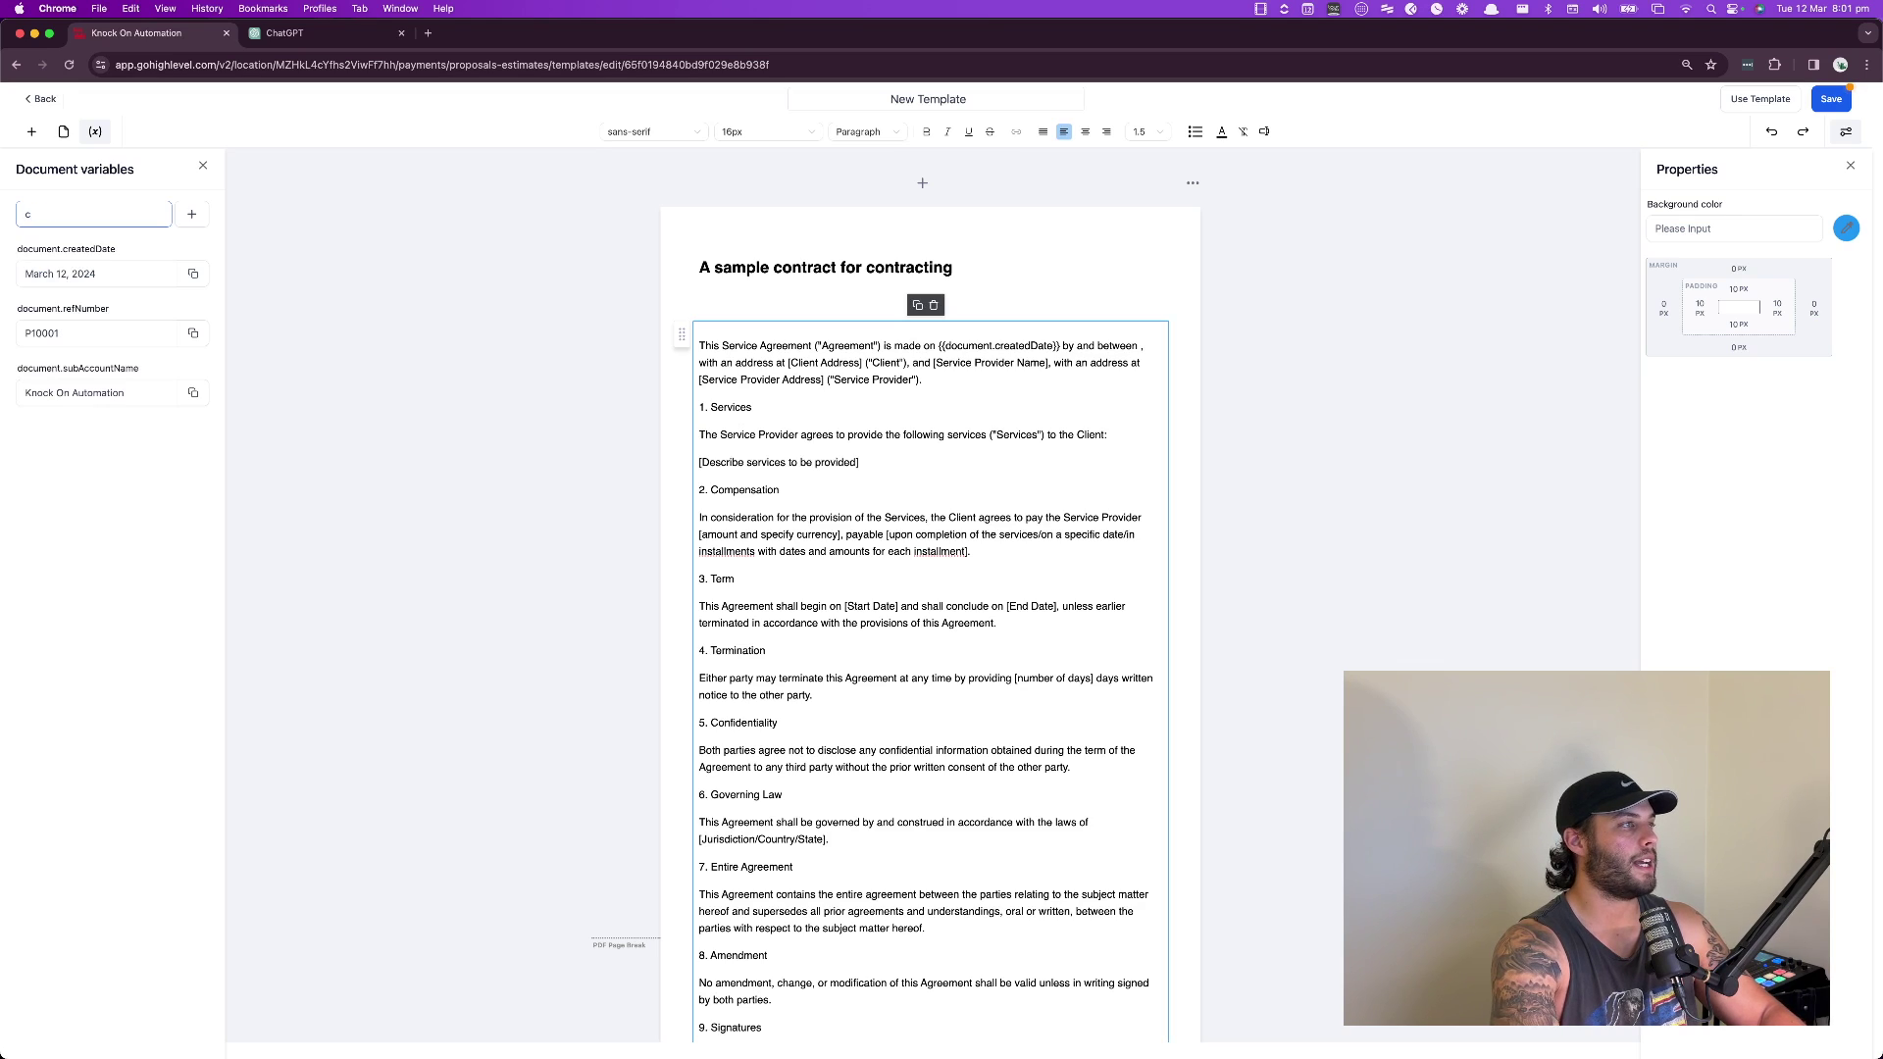
key(BackSpace)
text(Client N)
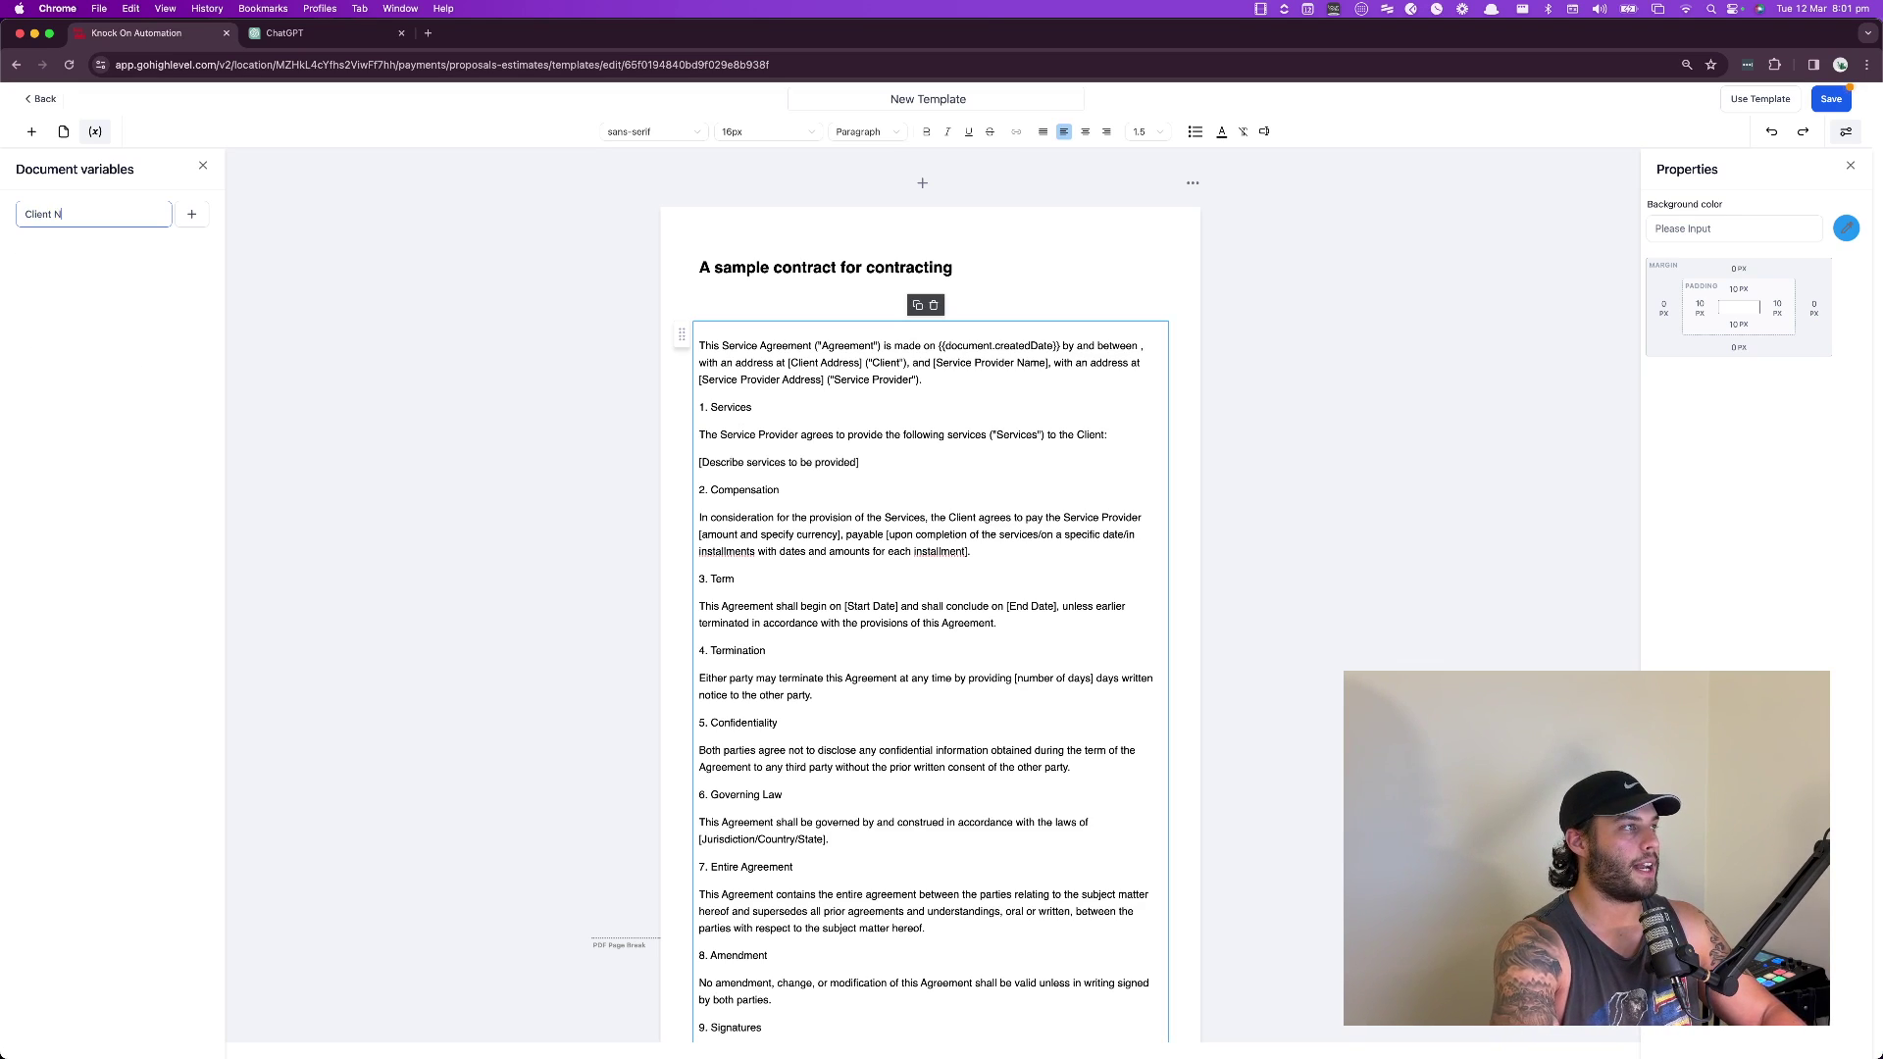
text(ame)
- Create a Client_Name document variable with value client_name
click(190, 215)
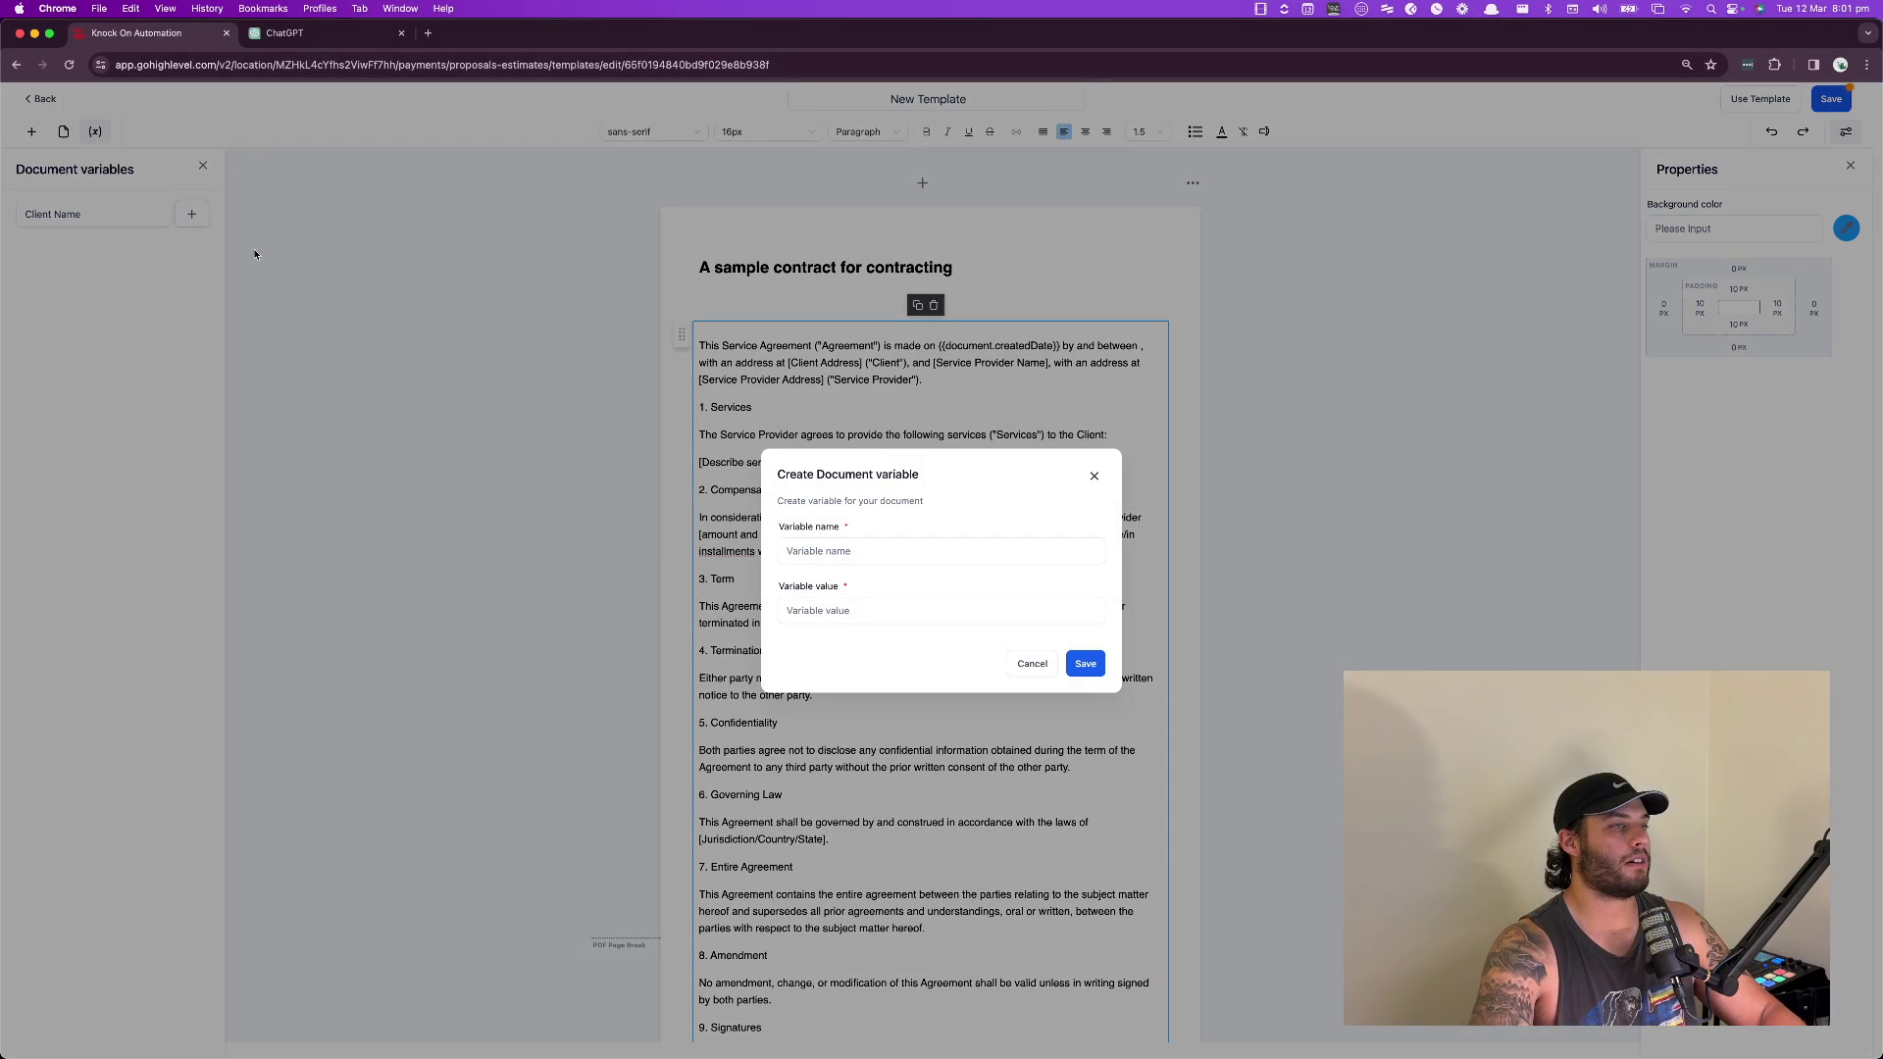
click(905, 550)
text(Client Name)
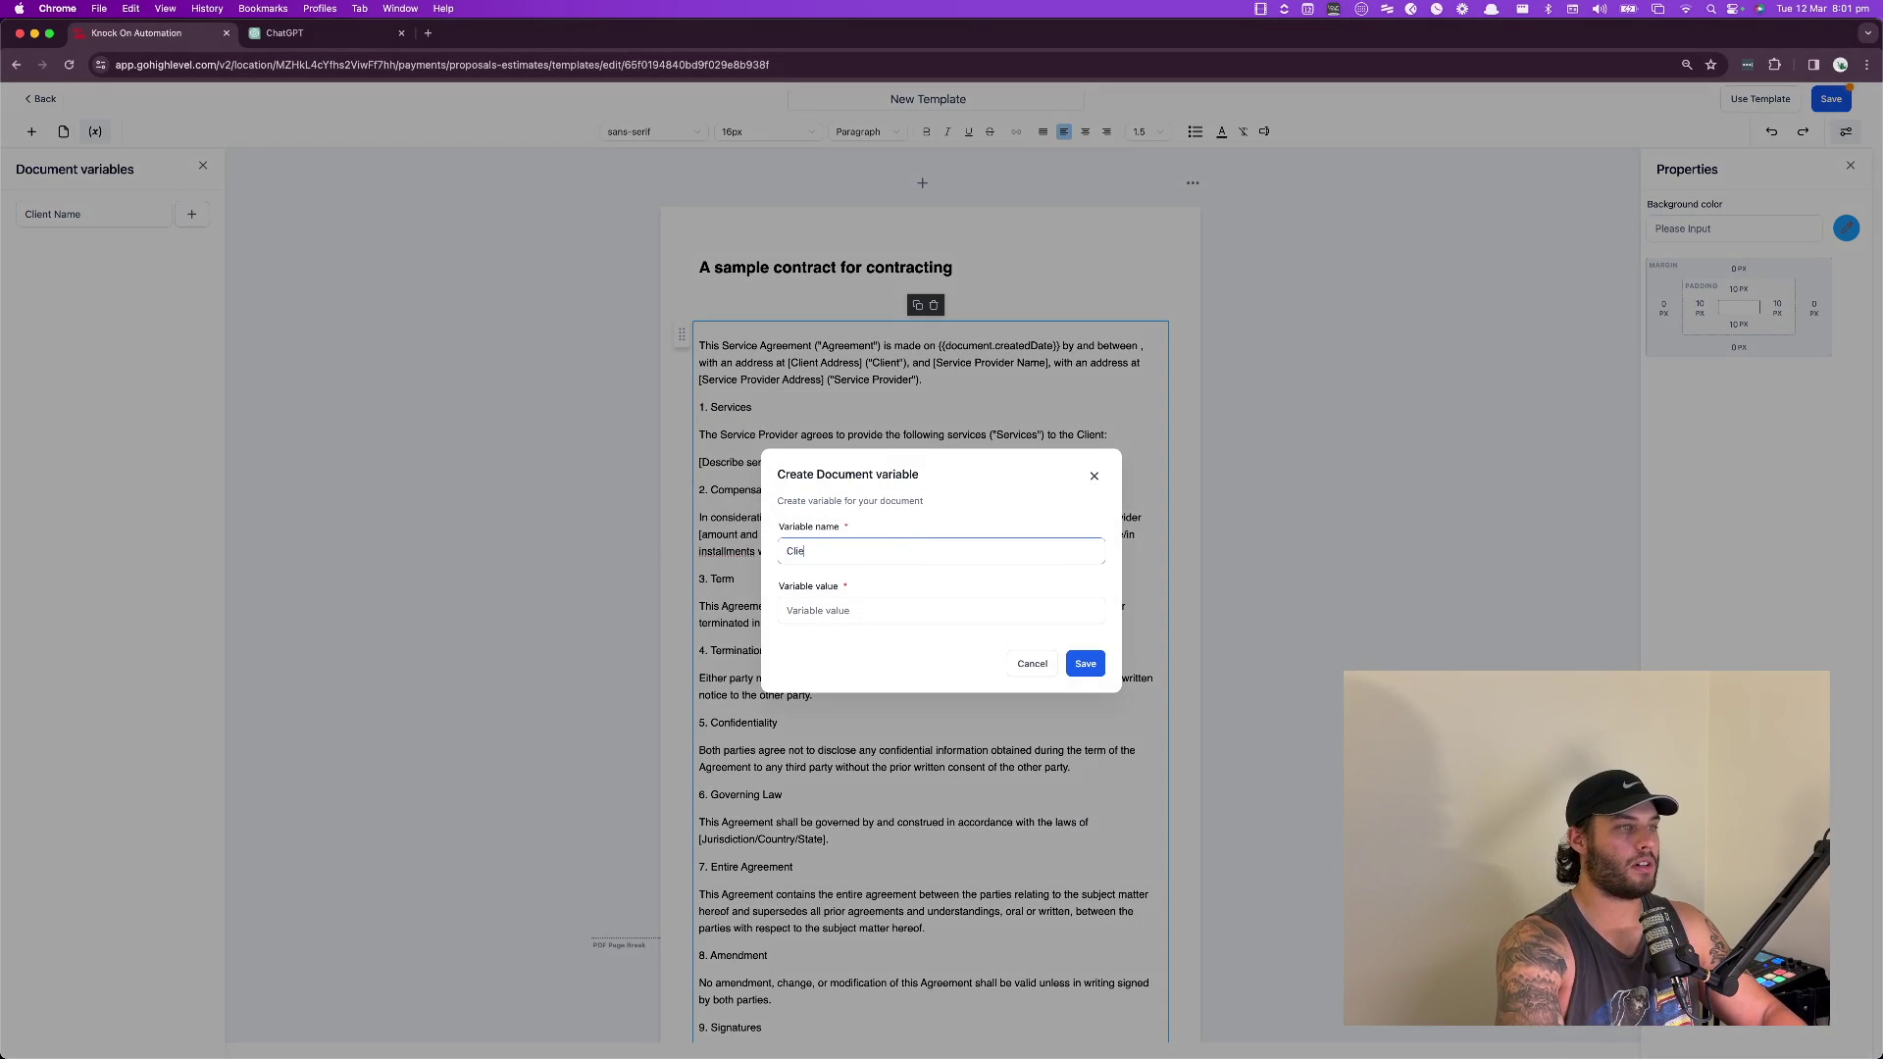
click(860, 611)
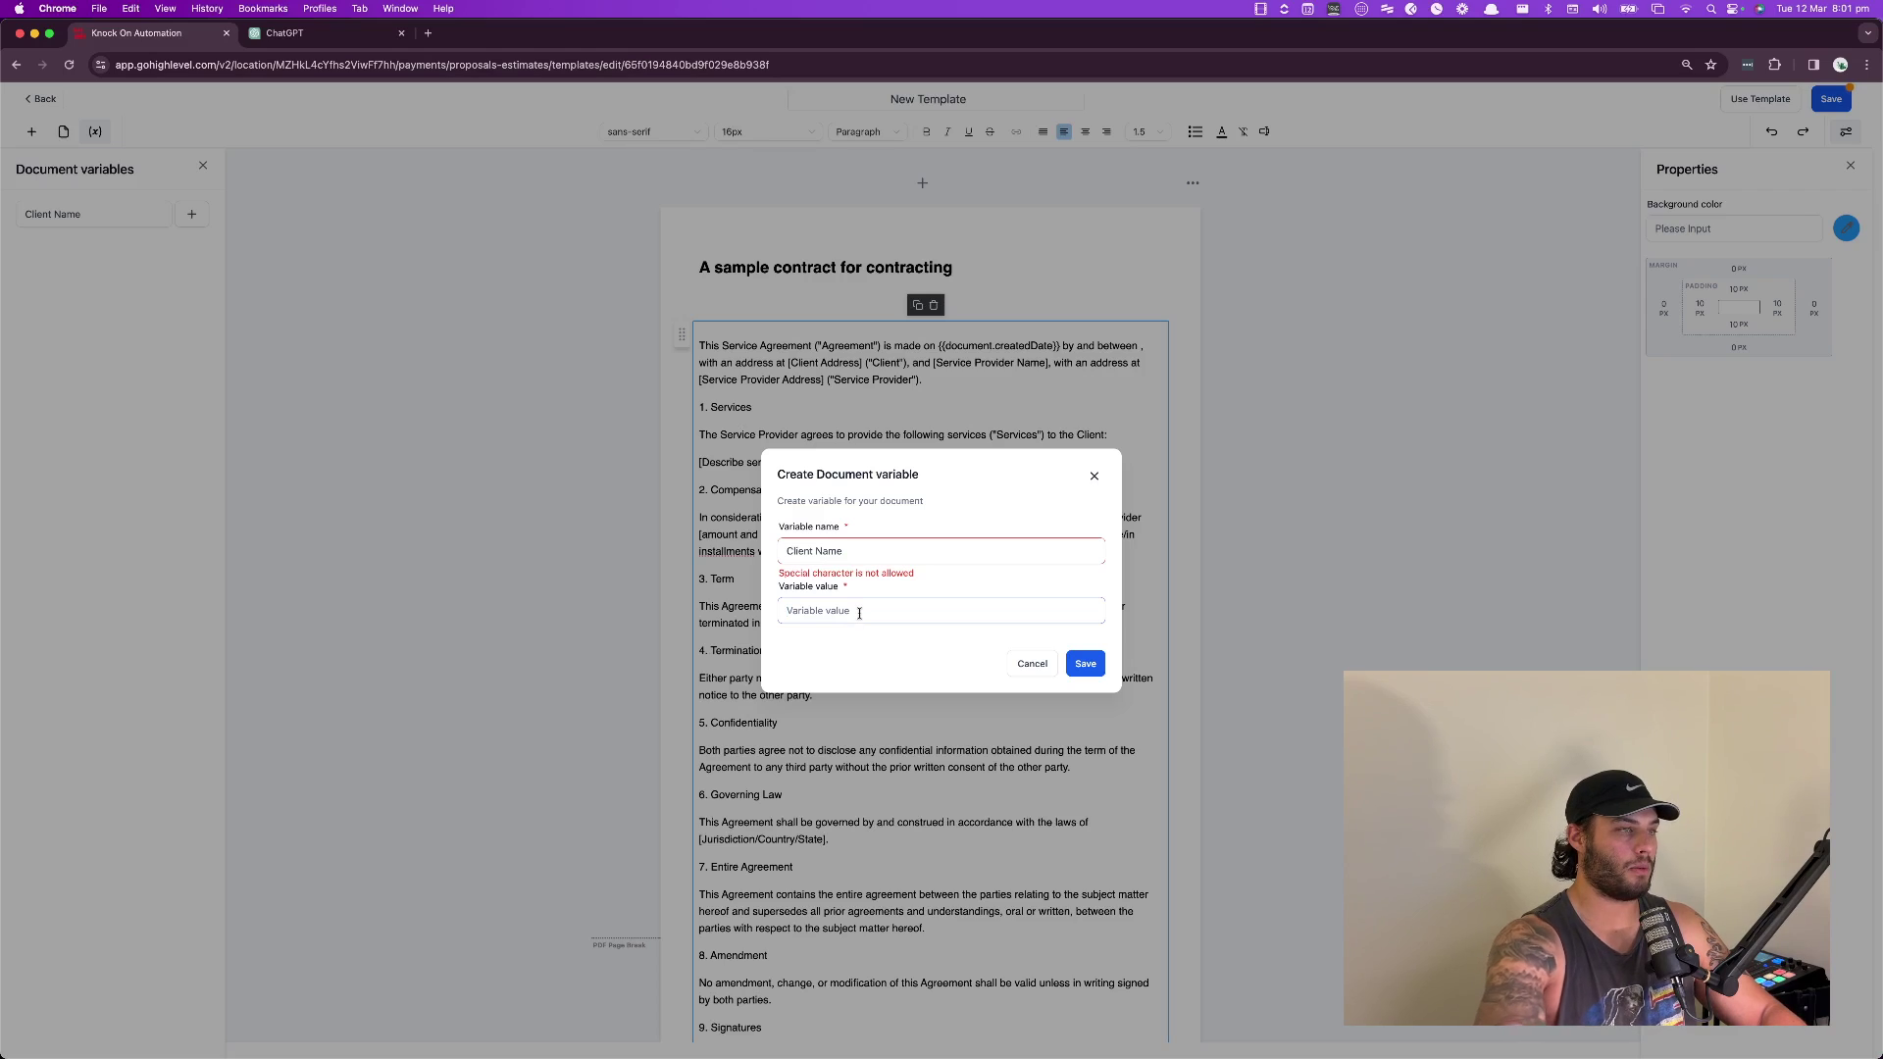
text(client)
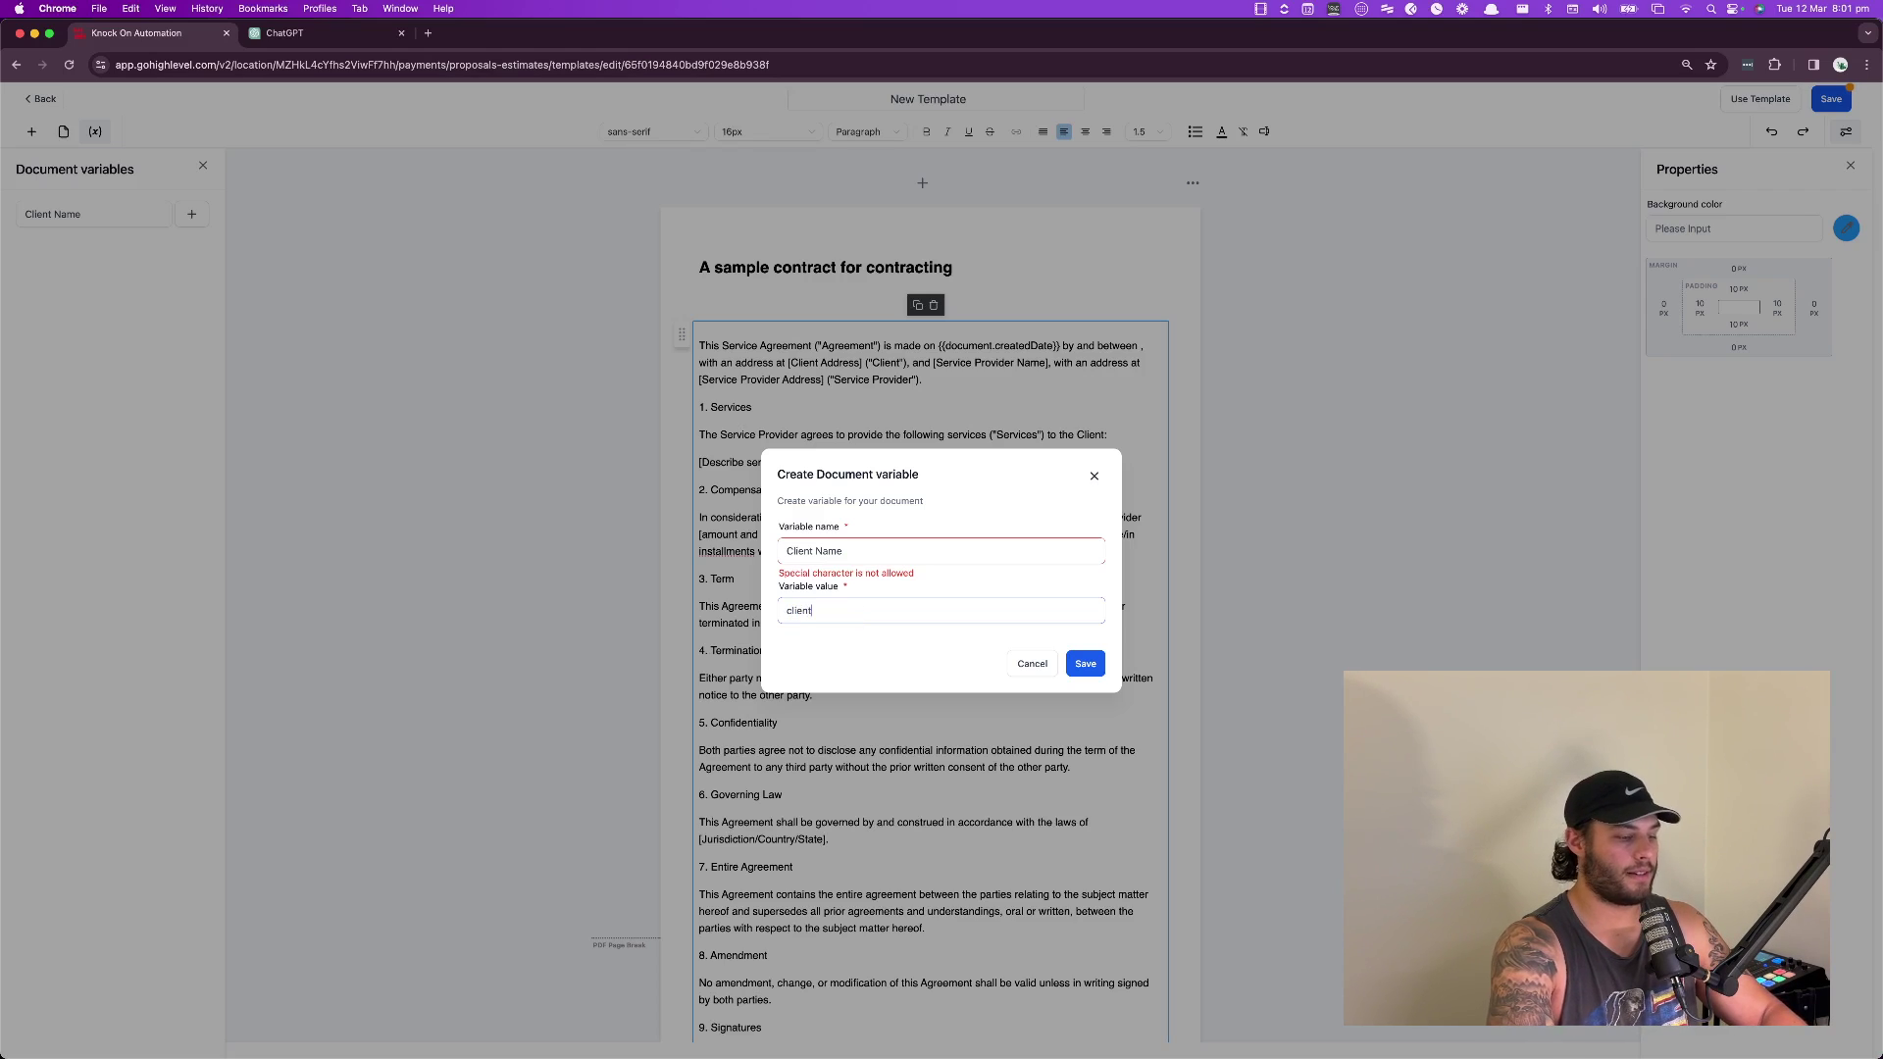
text(_name)
drag(891, 549, 687, 553)
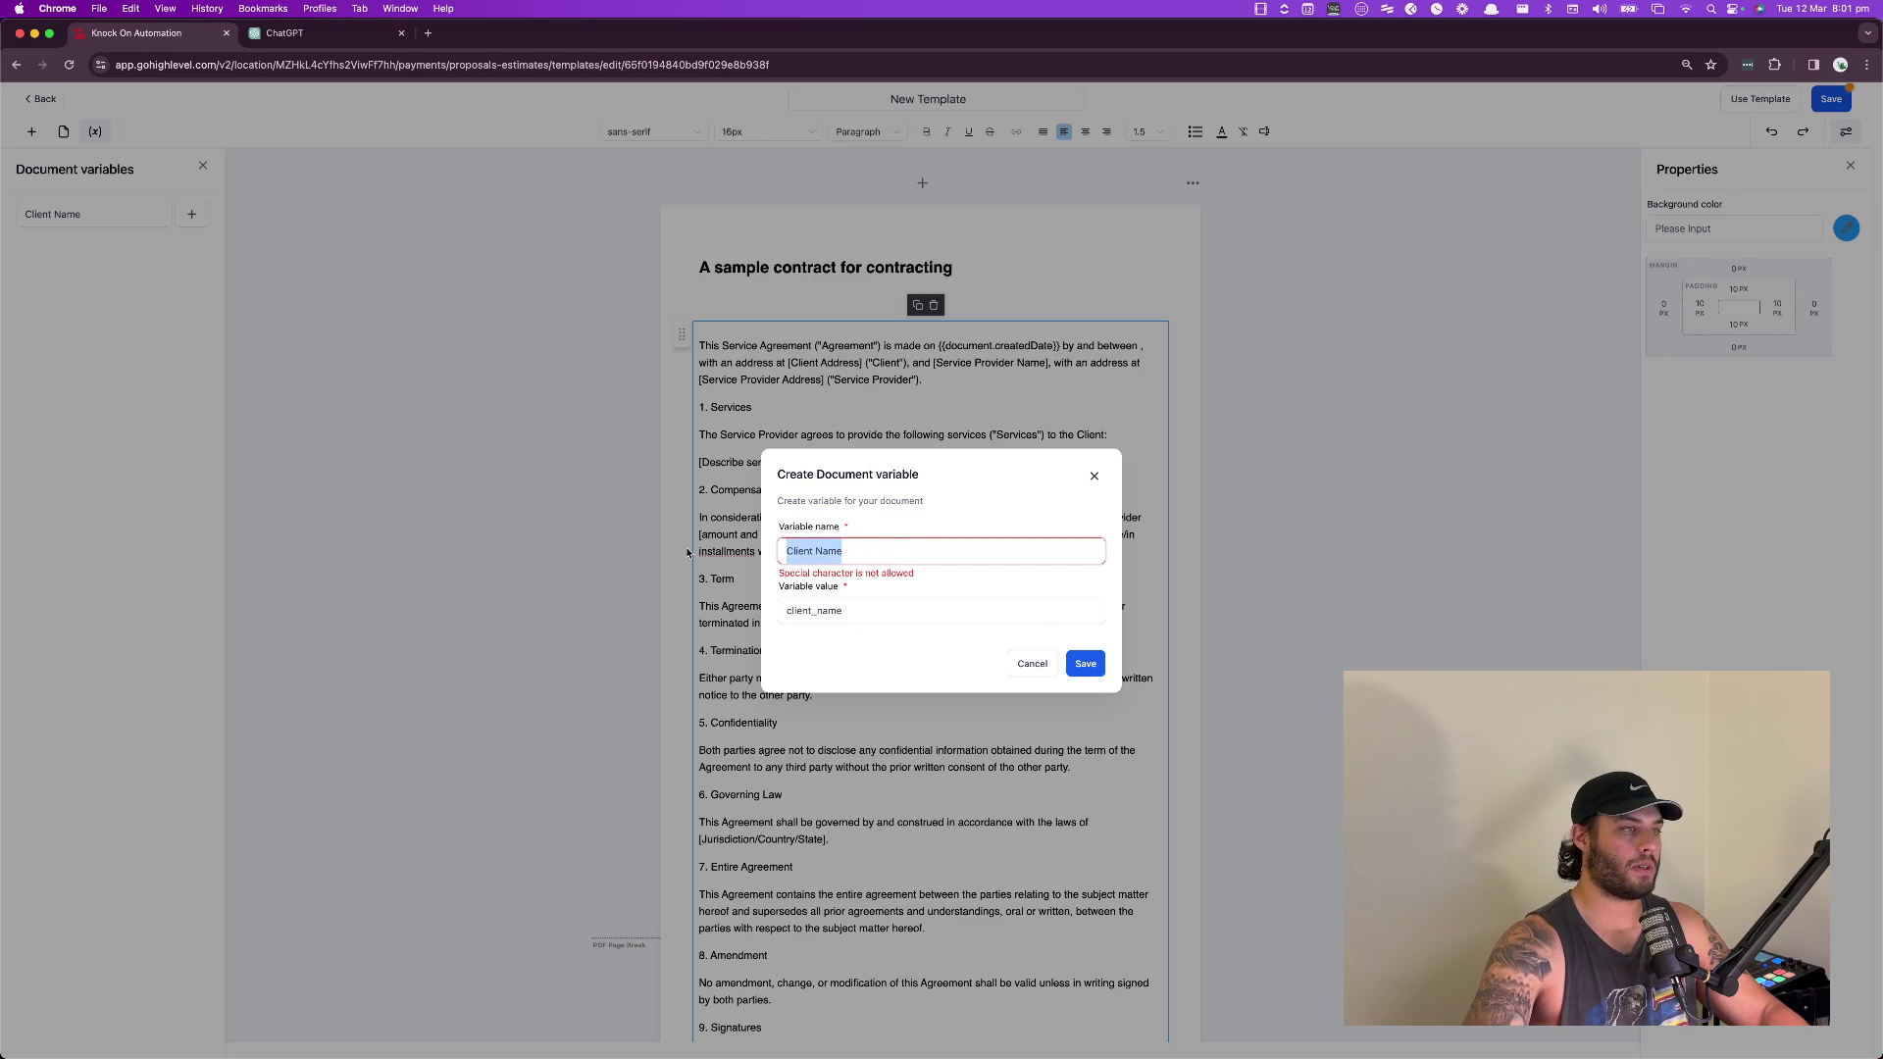
key(Left)
key(Right)
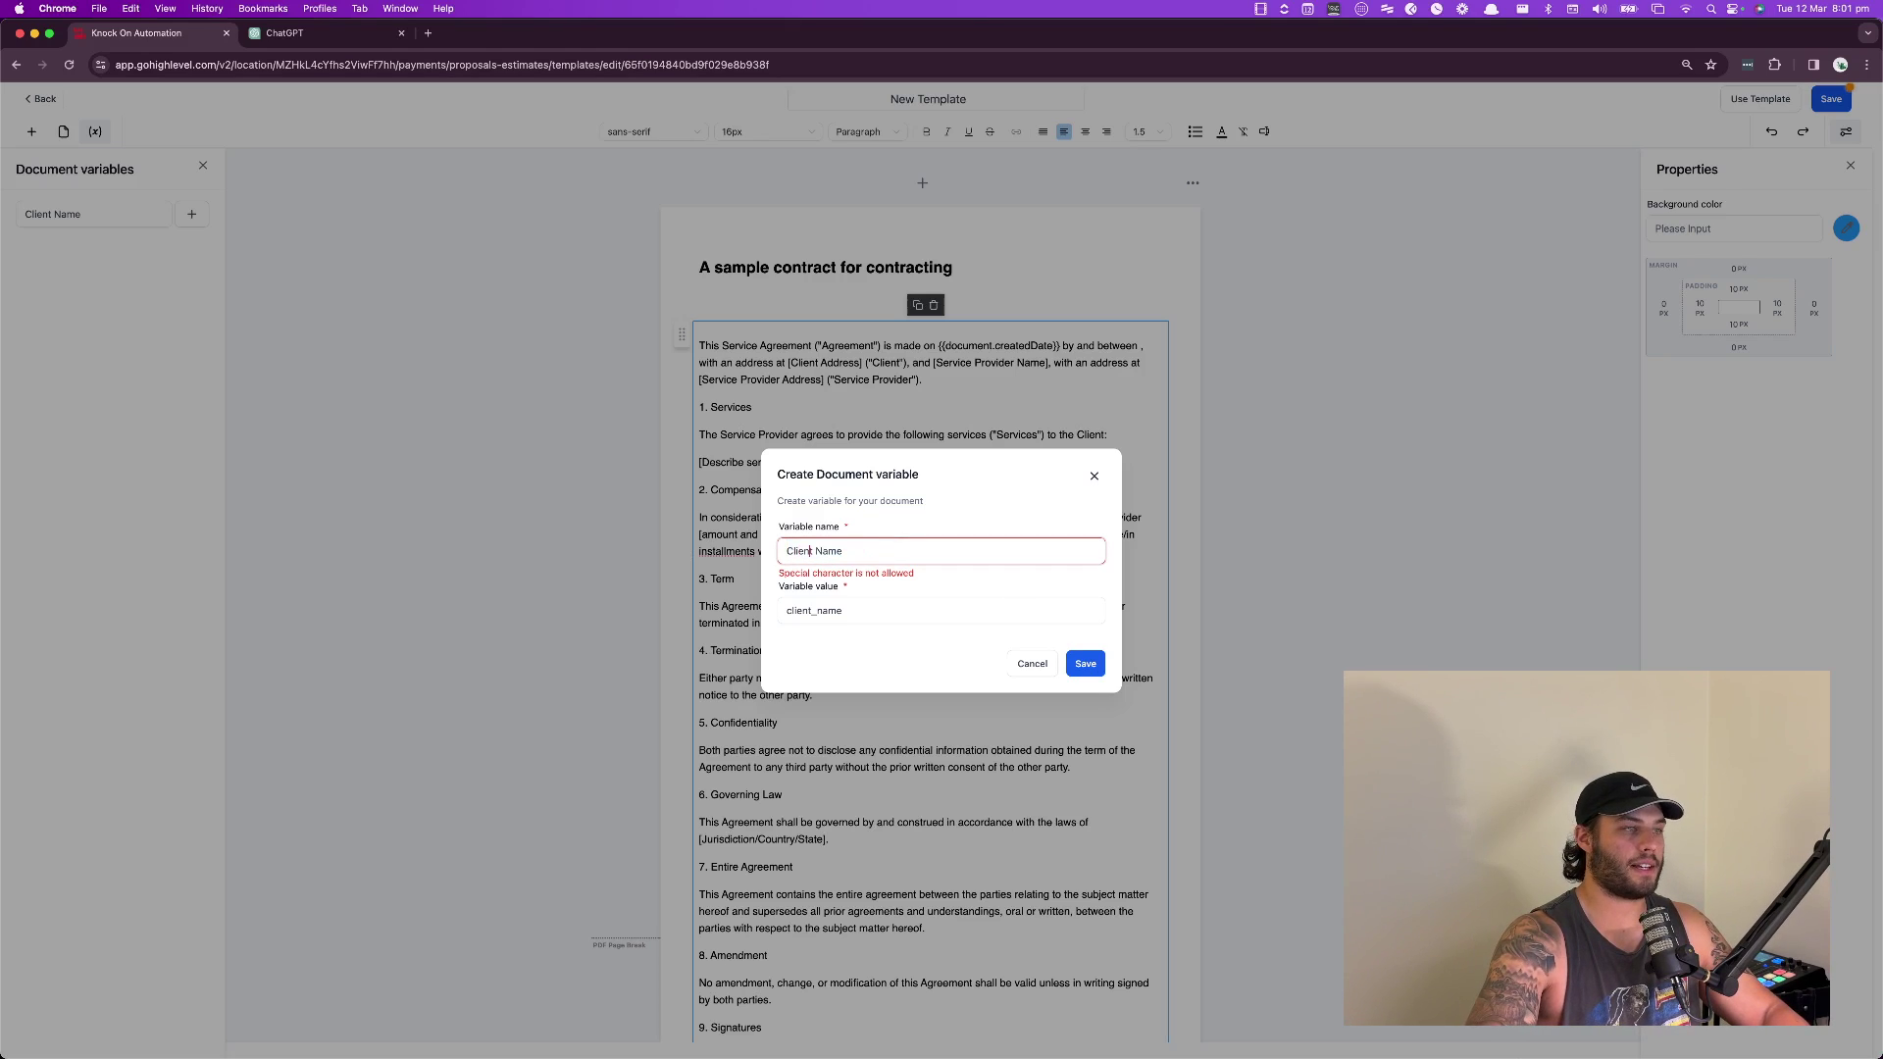
key(BackSpace)
text(_)
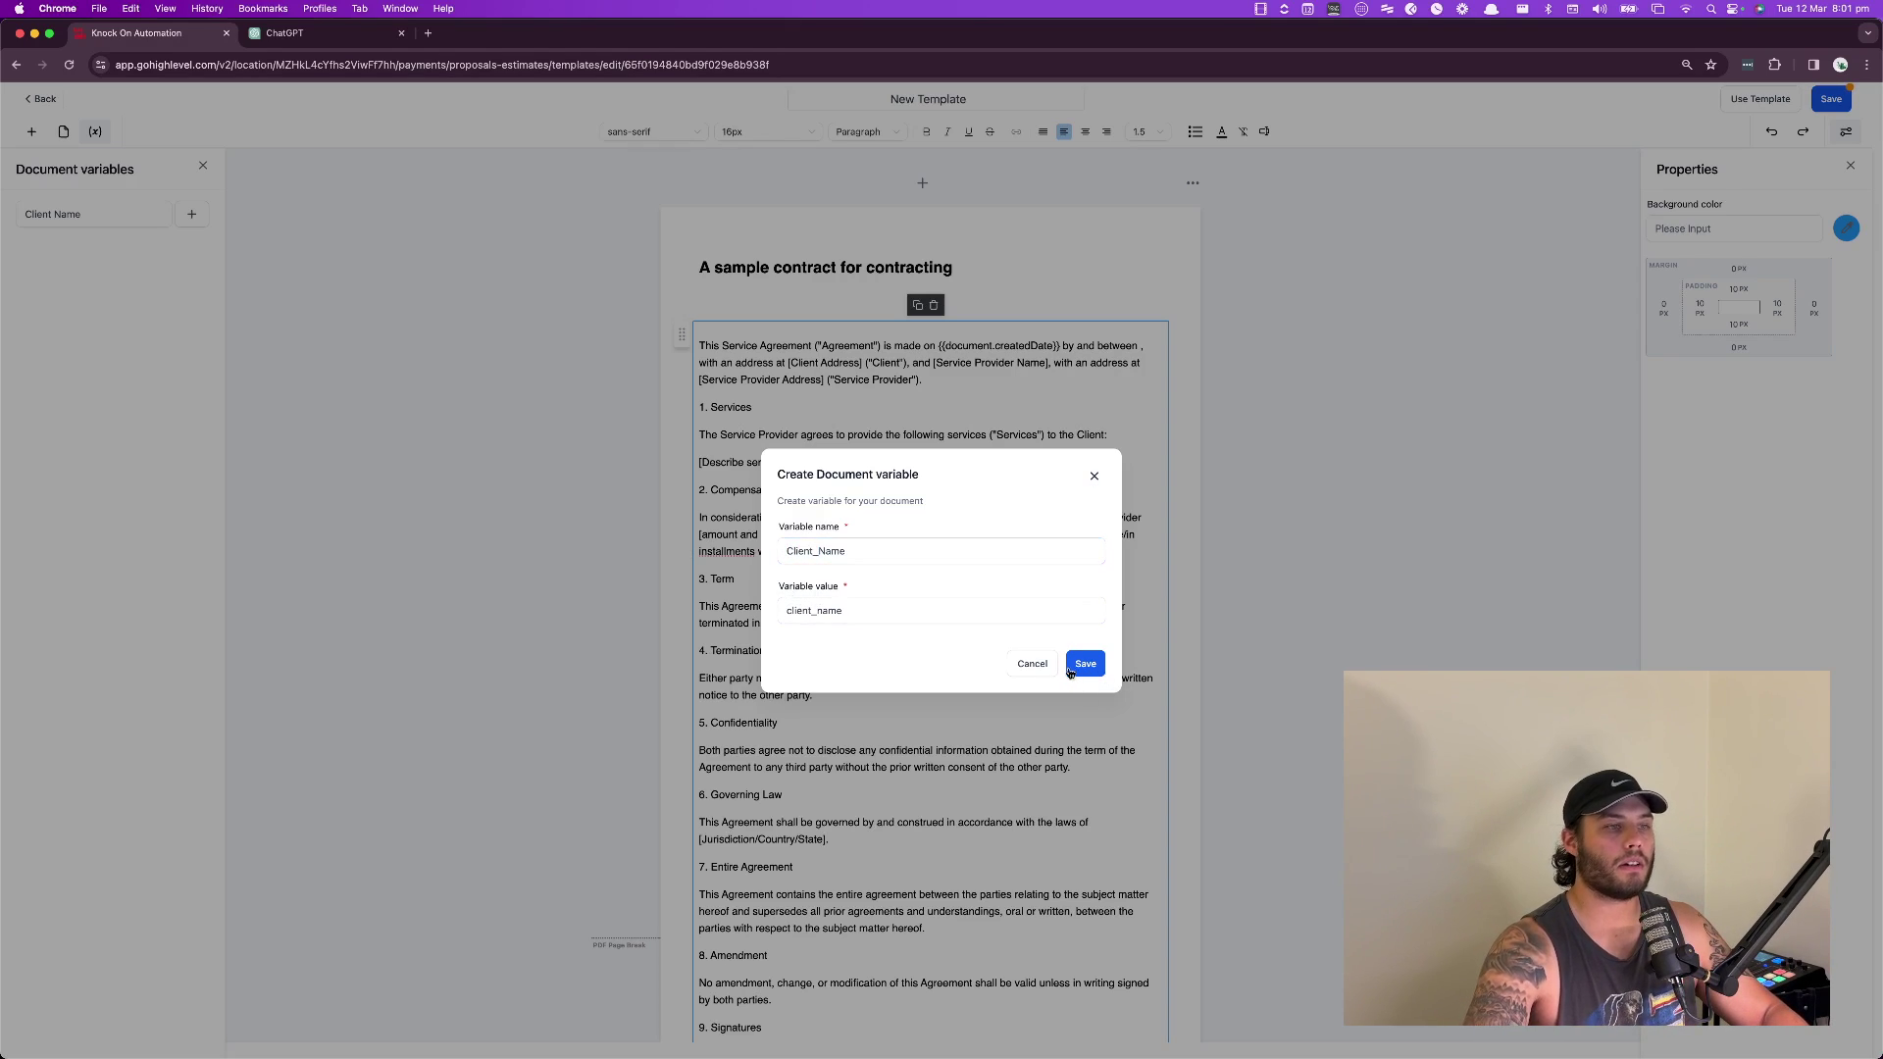
click(1085, 667)
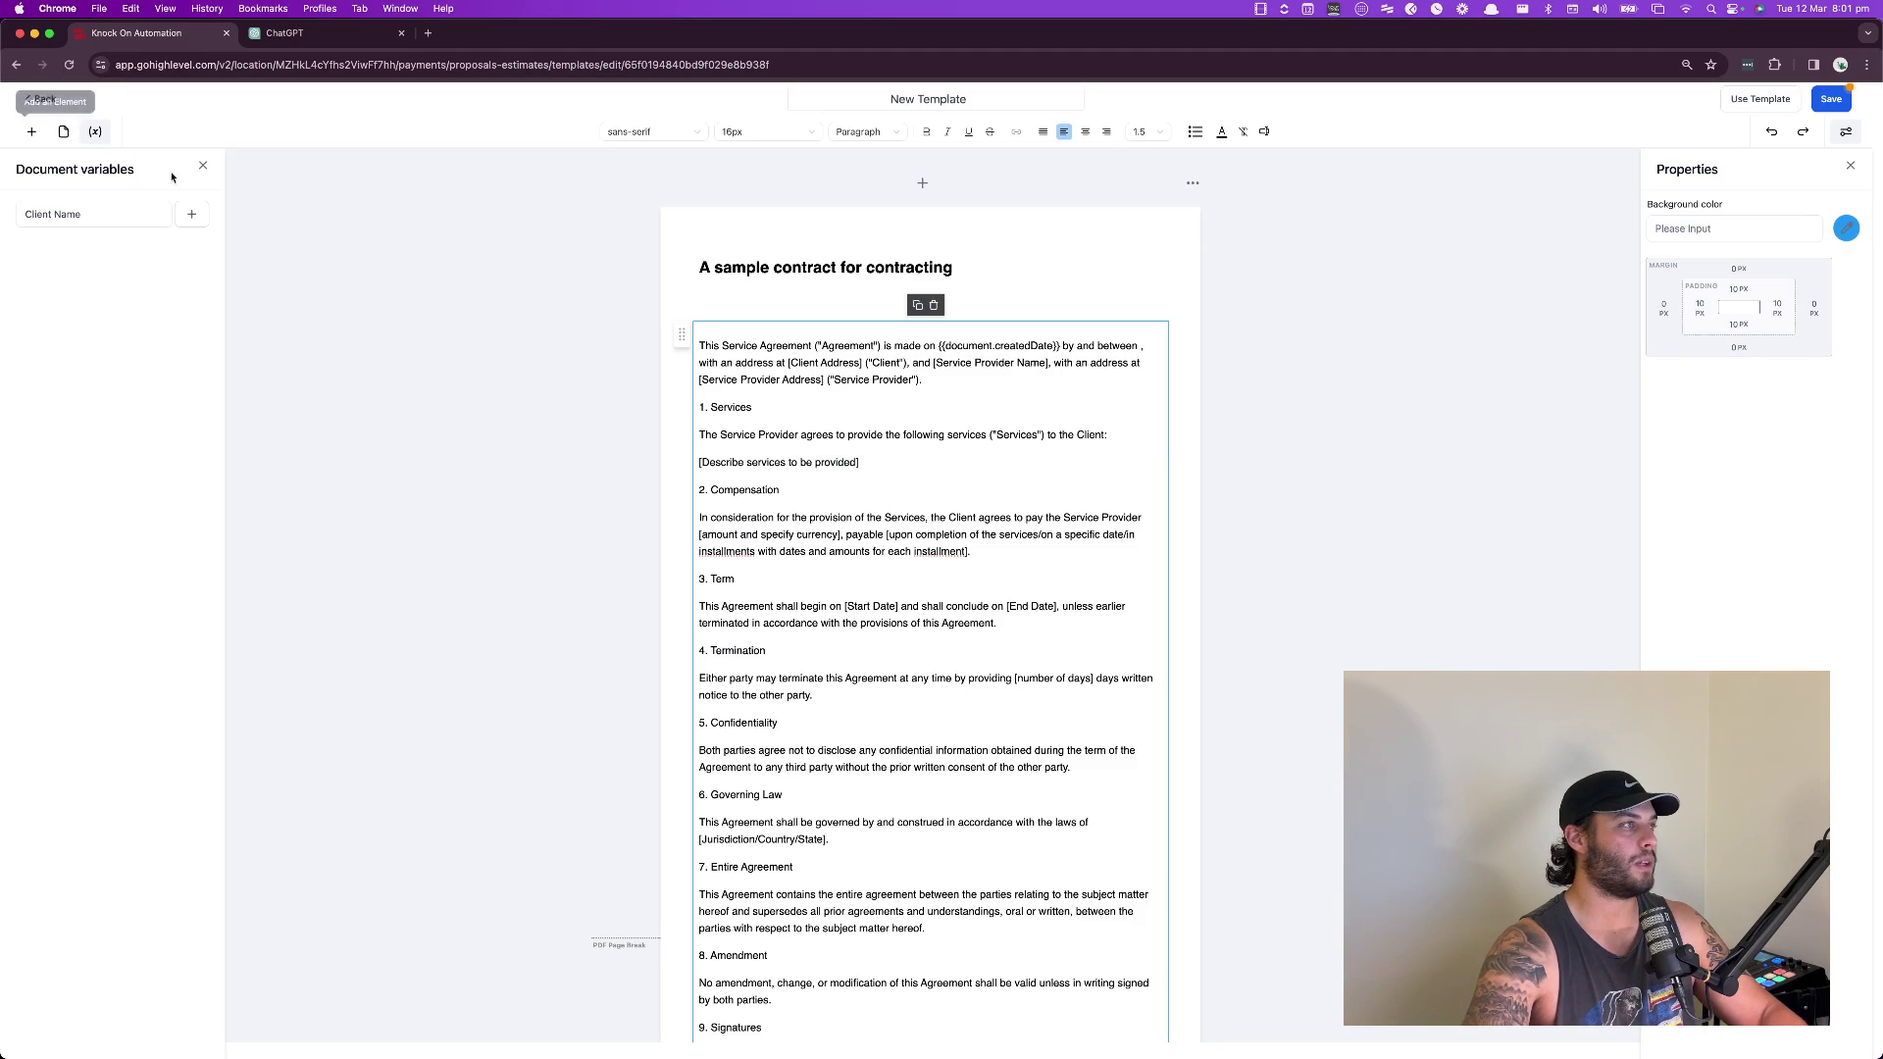
- Copy the Client_Name variable and place the cursor after 'between' in the opening line
click(205, 168)
click(95, 131)
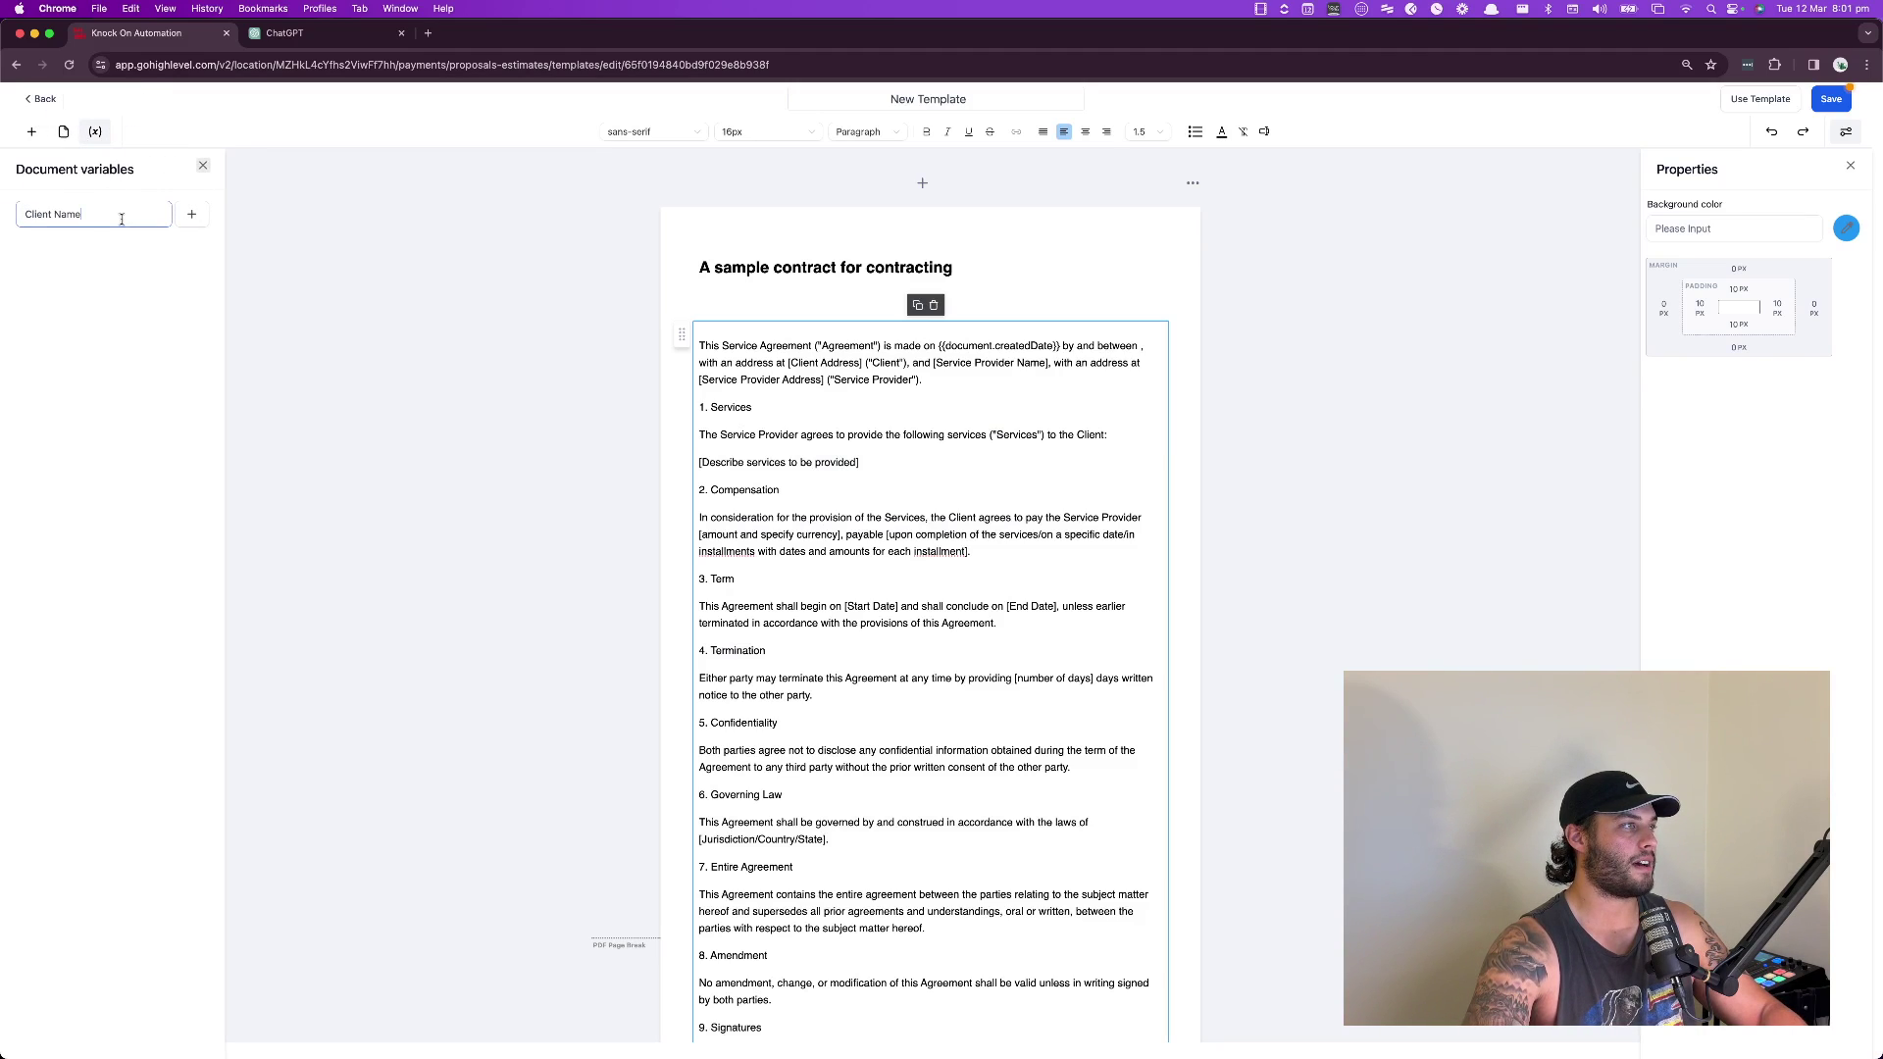
drag(168, 214, 3, 206)
key(BackSpace)
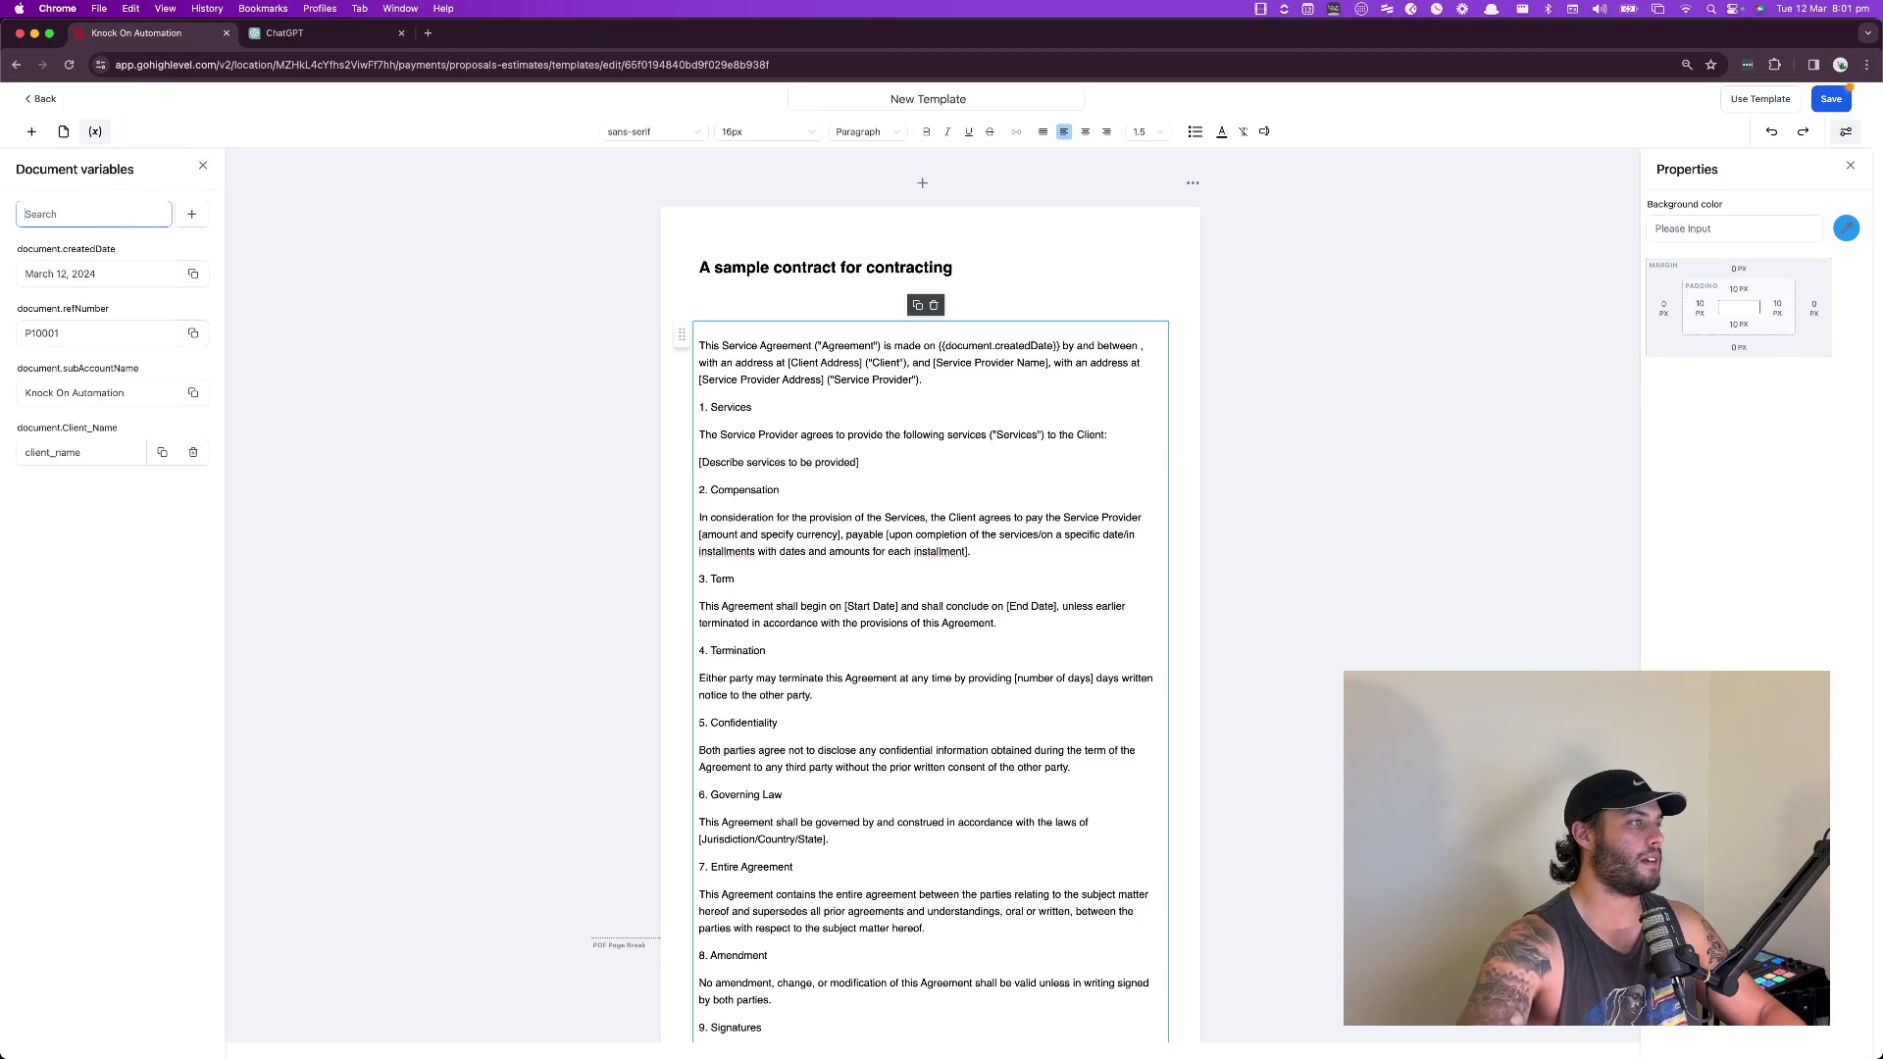
click(162, 452)
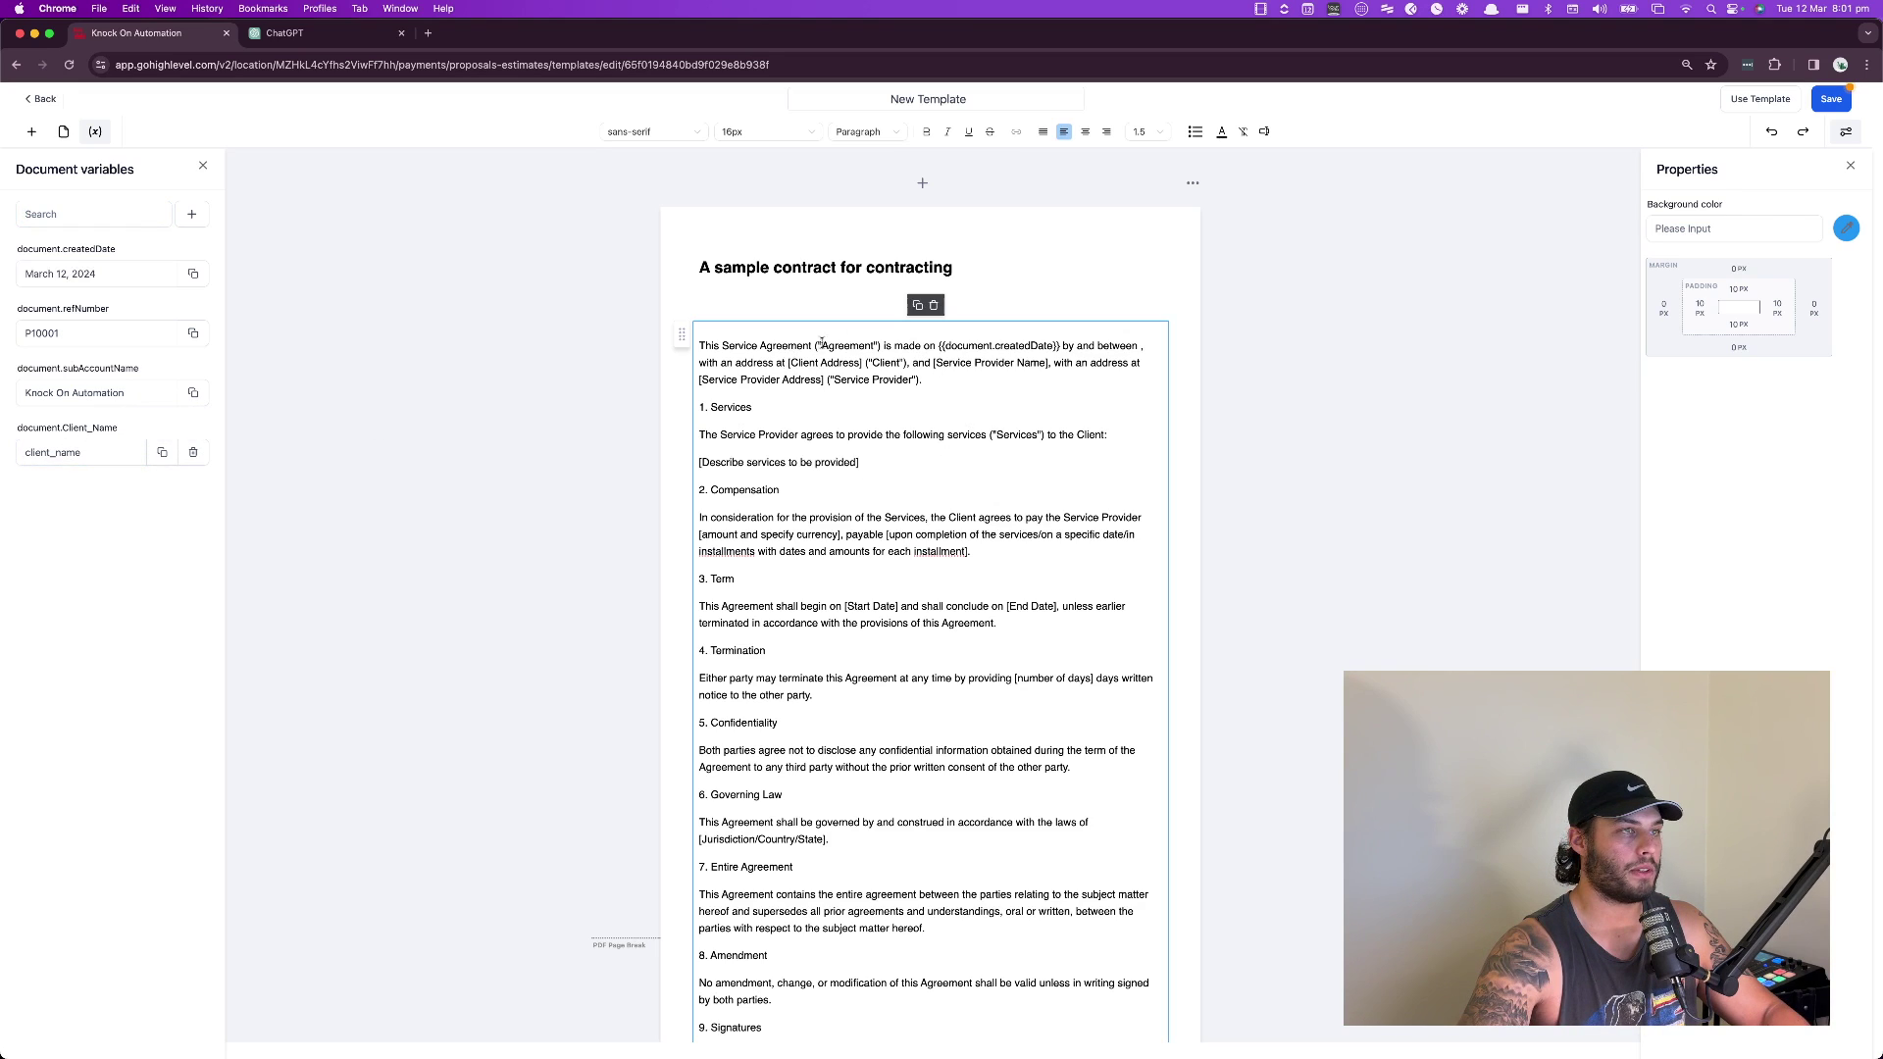
click(1137, 343)
click(203, 167)
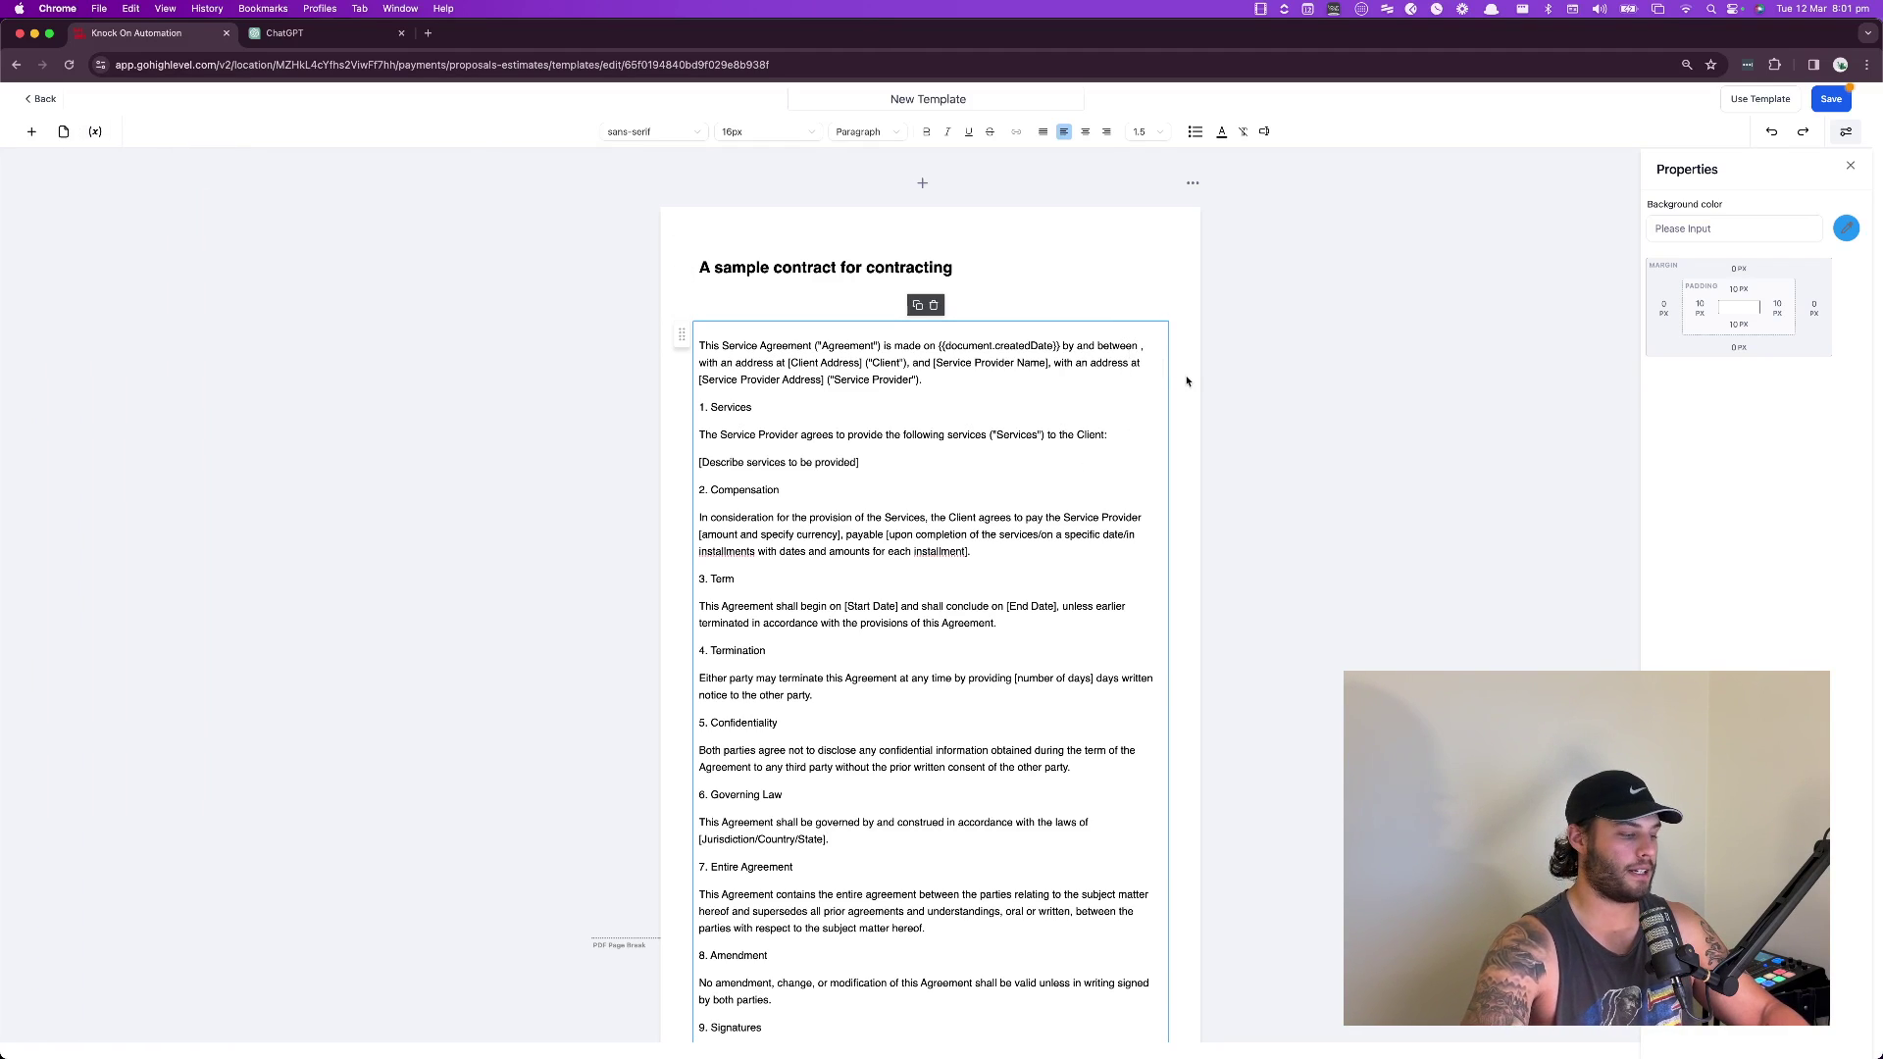
- Insert {{document.Client_Name}} after 'between' and put '1. Services' on its own line
key(super+v)
shift+click(699, 407)
key(BackSpace)
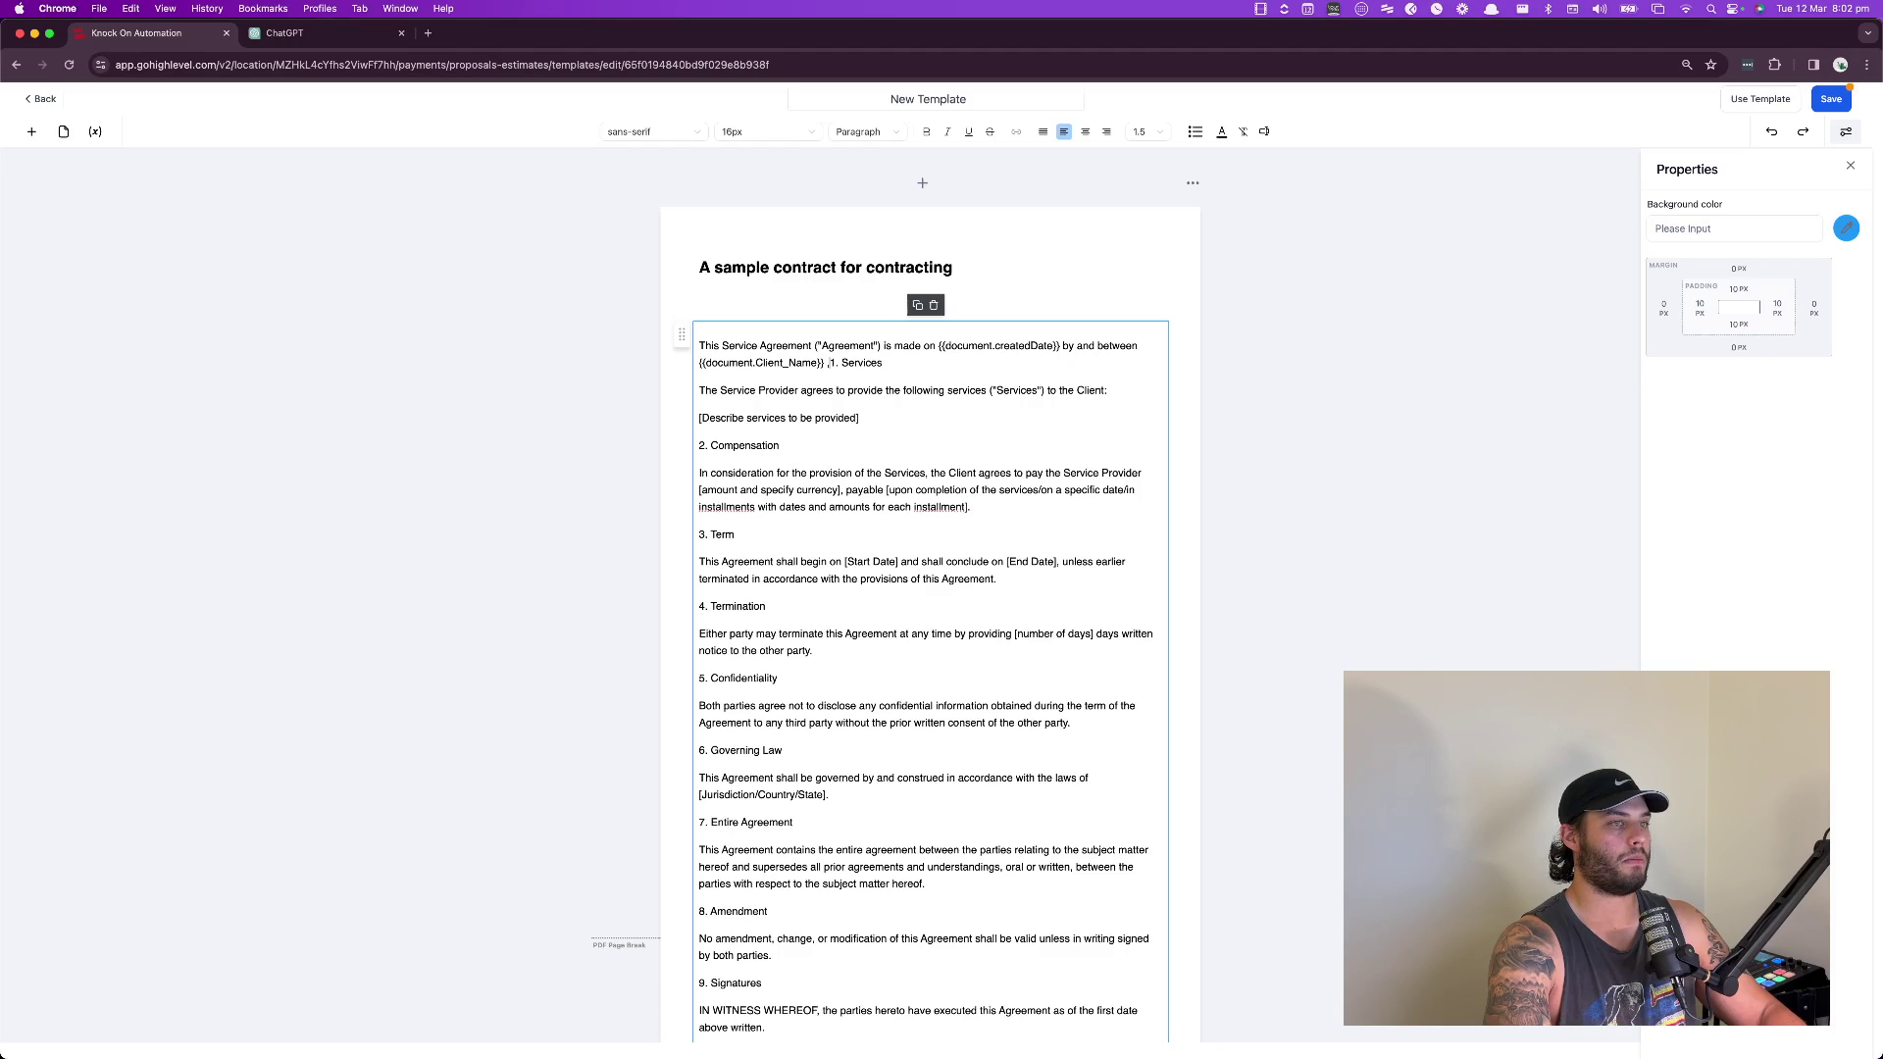
key(BackSpace)
key(Return)
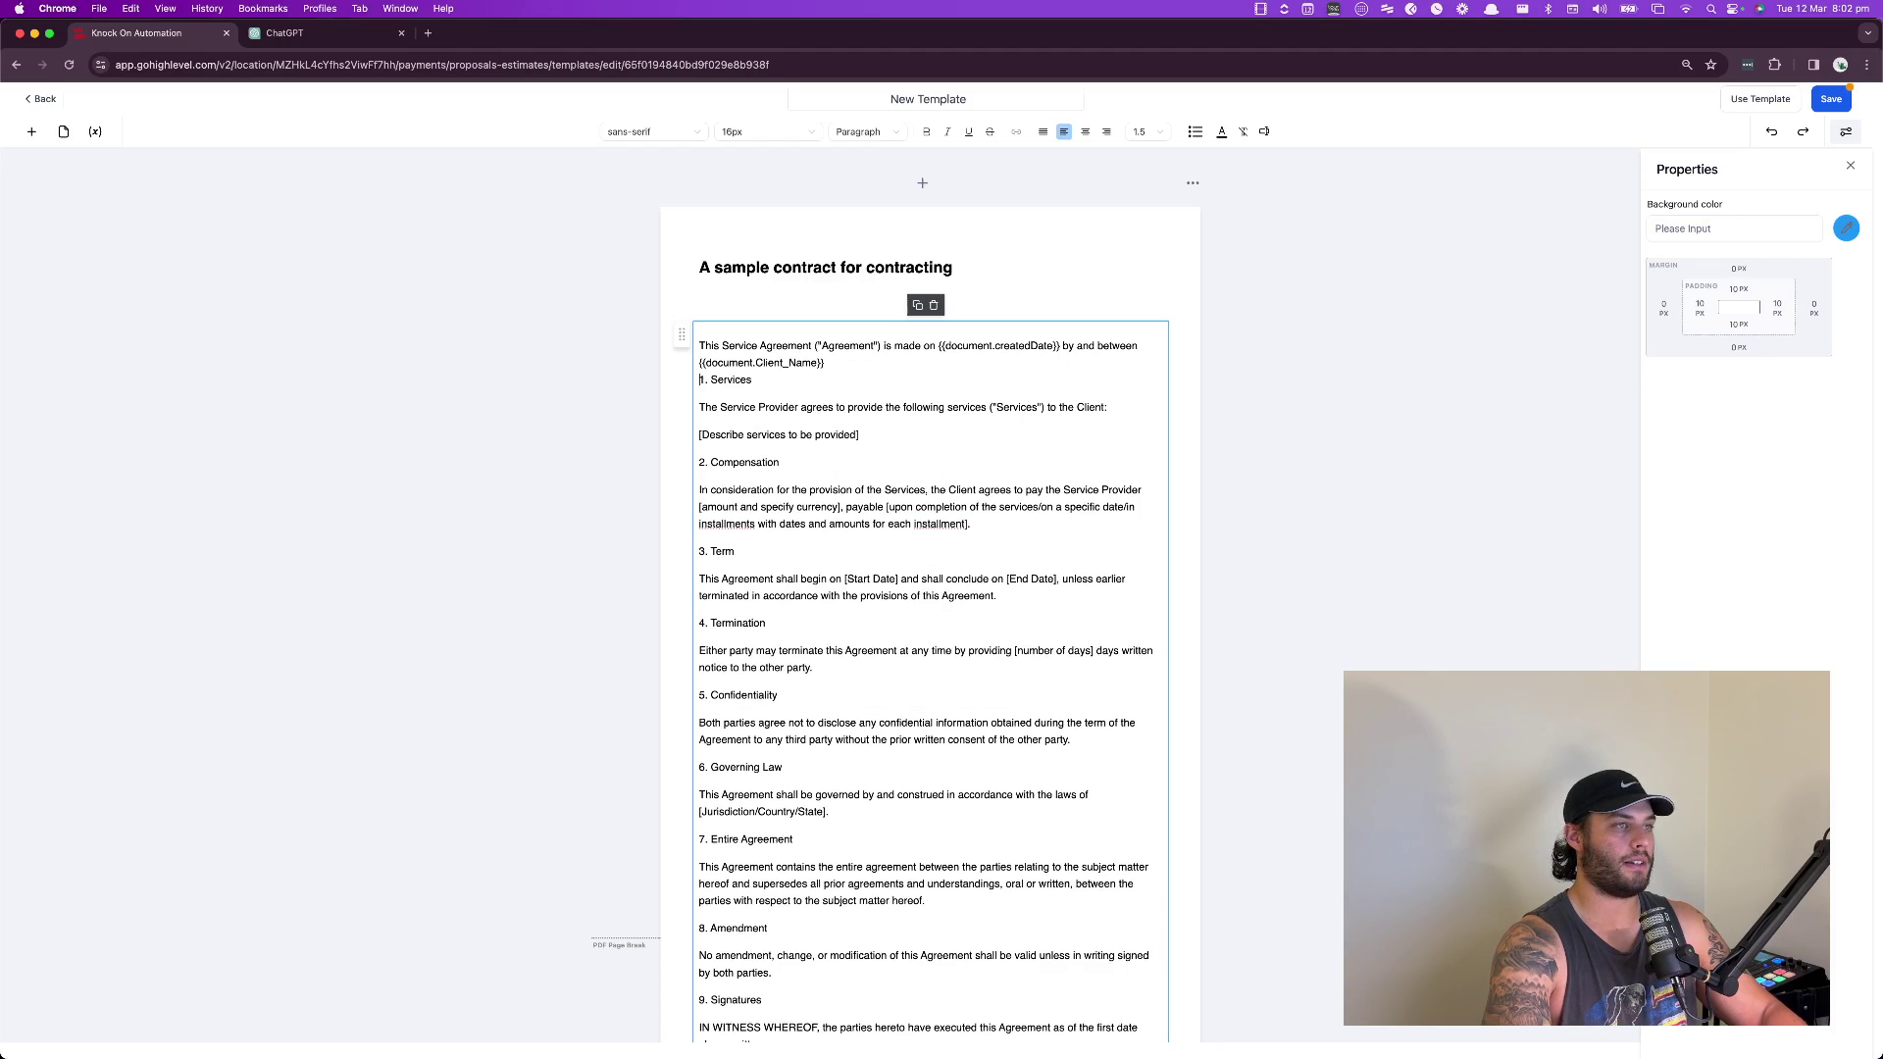
key(BackSpace)
key(Return)
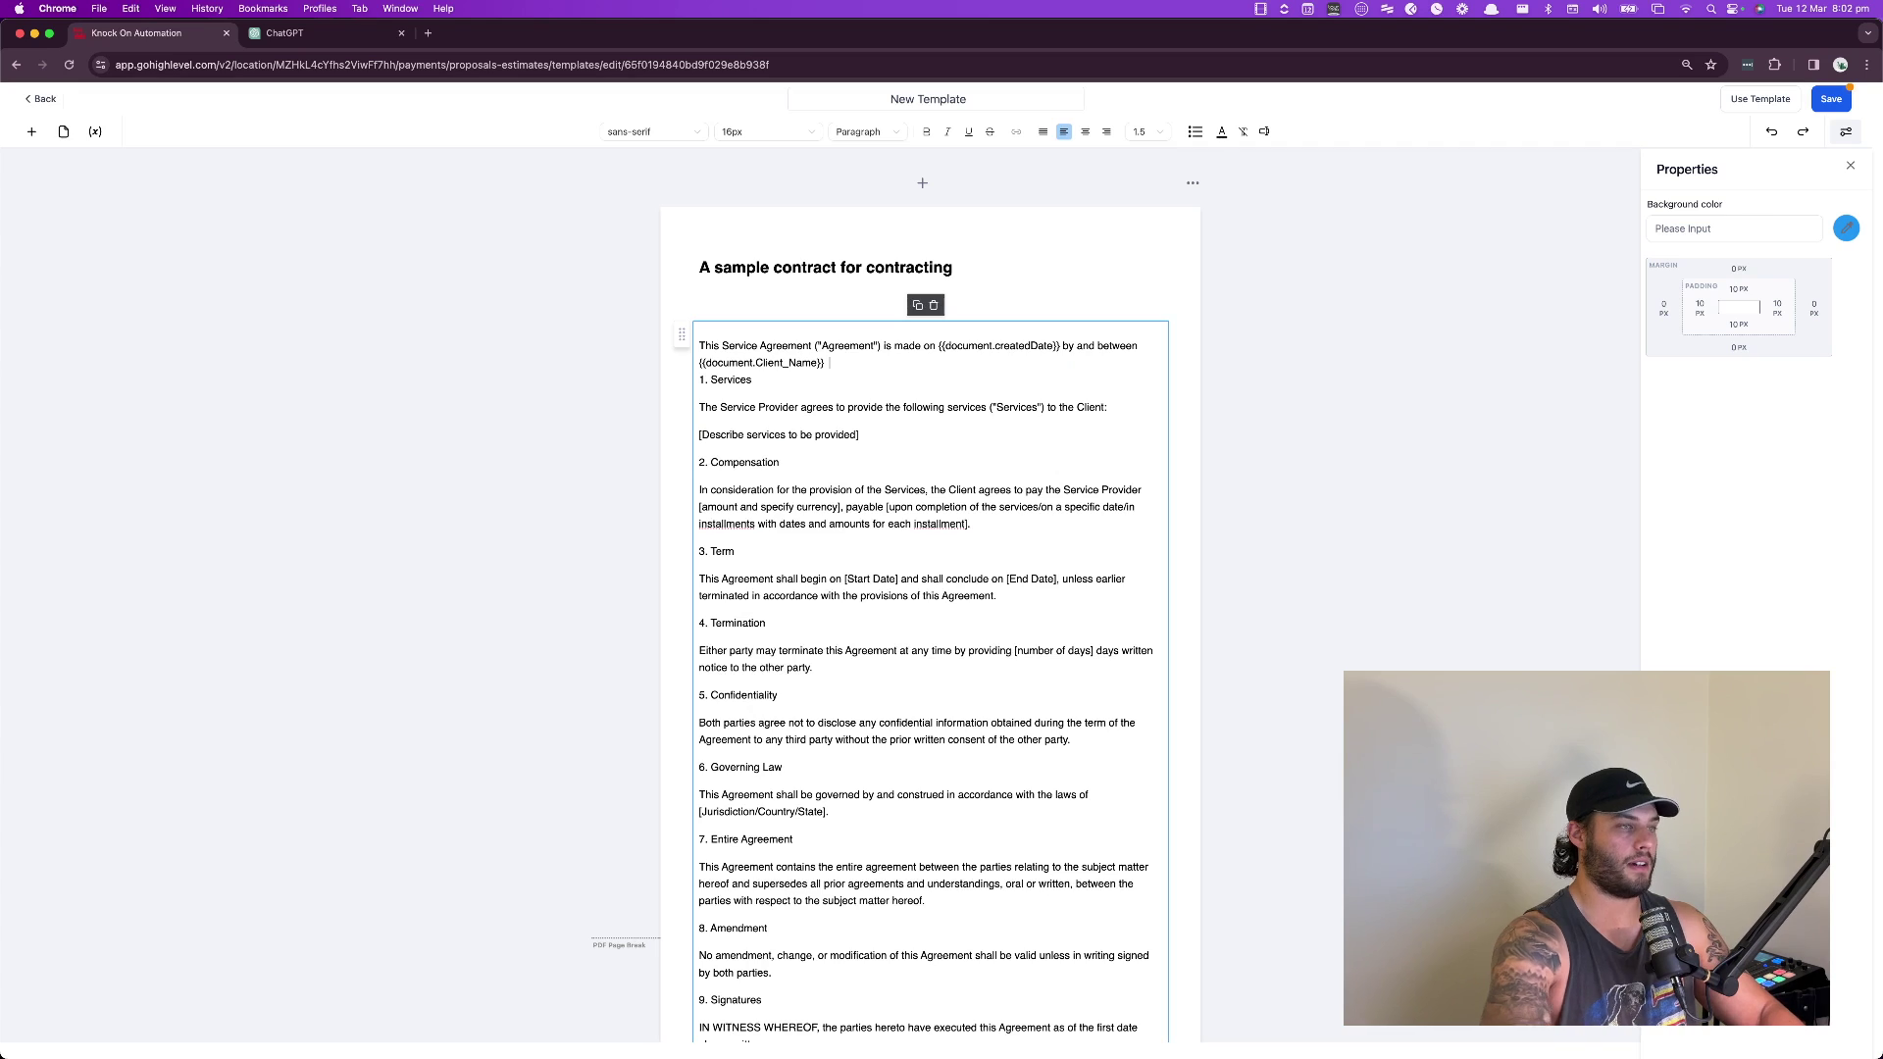
- Type 'Your business name' and review the created-date variable in the opening sentence
text(Your busine)
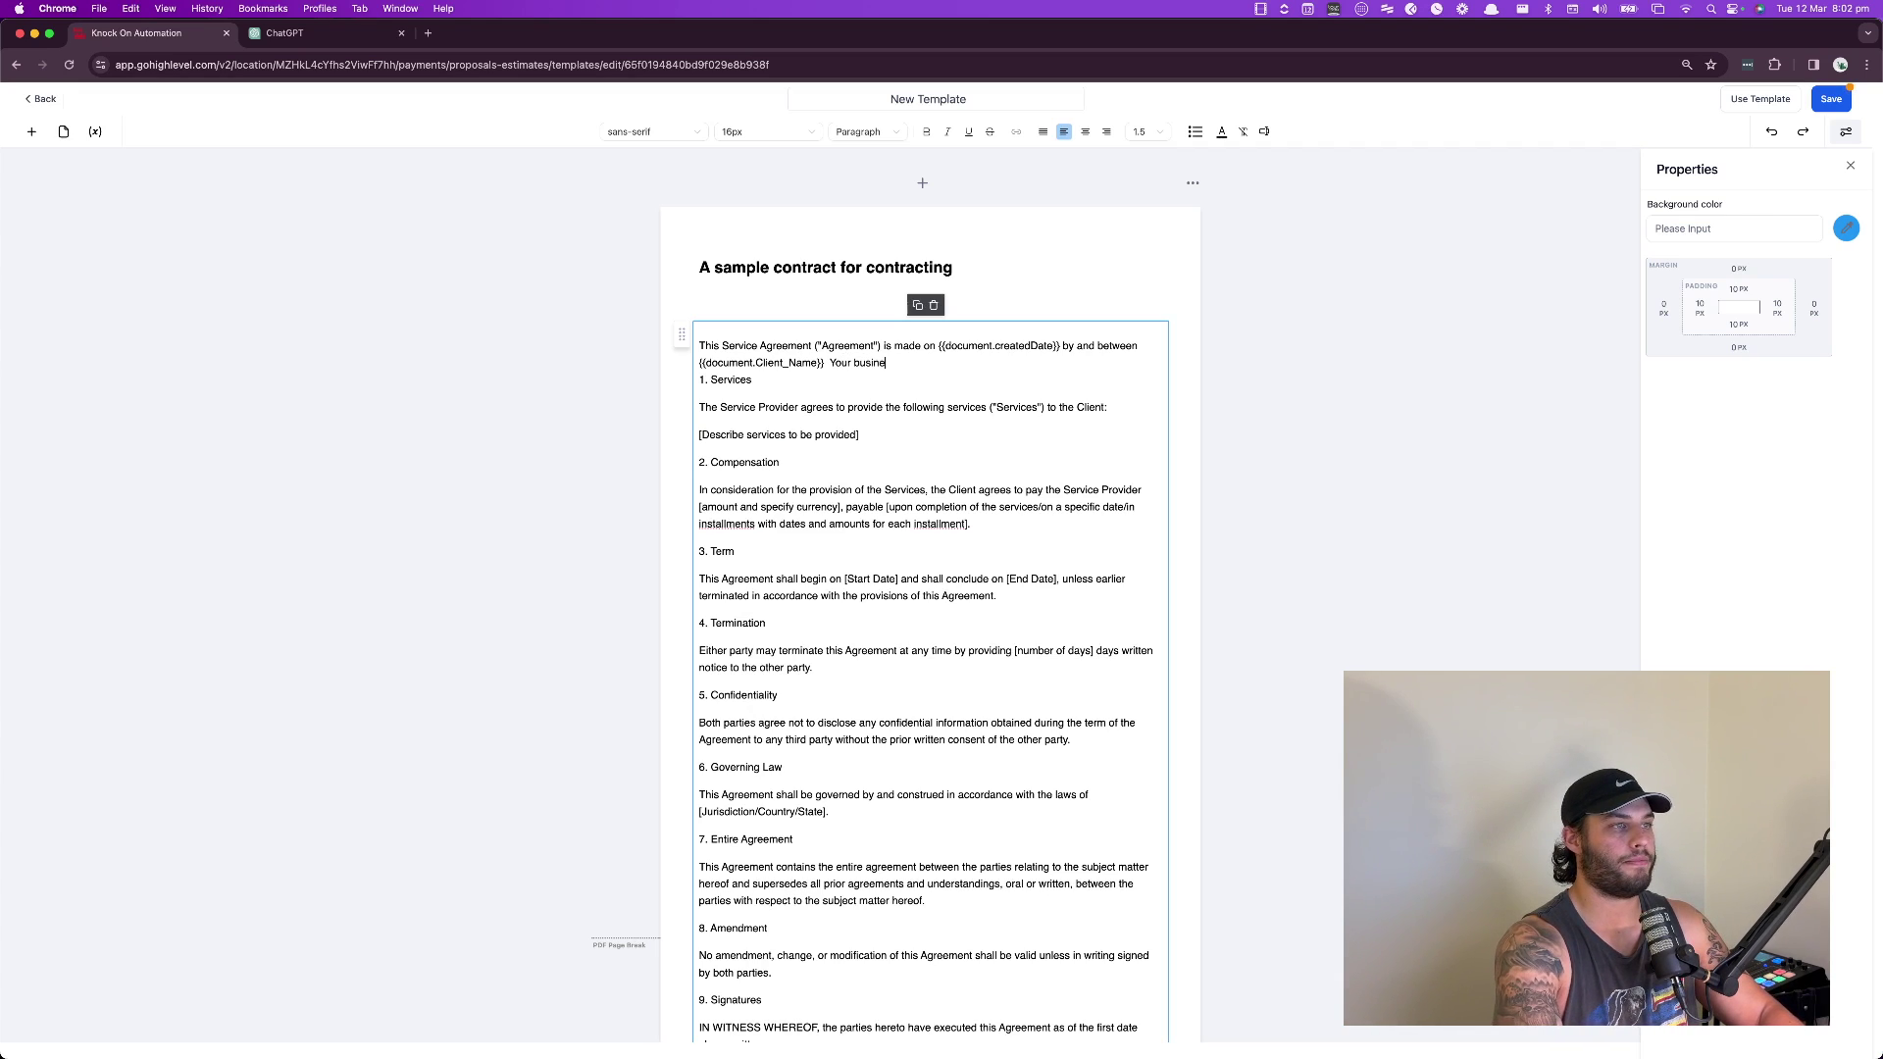
text(ss name)
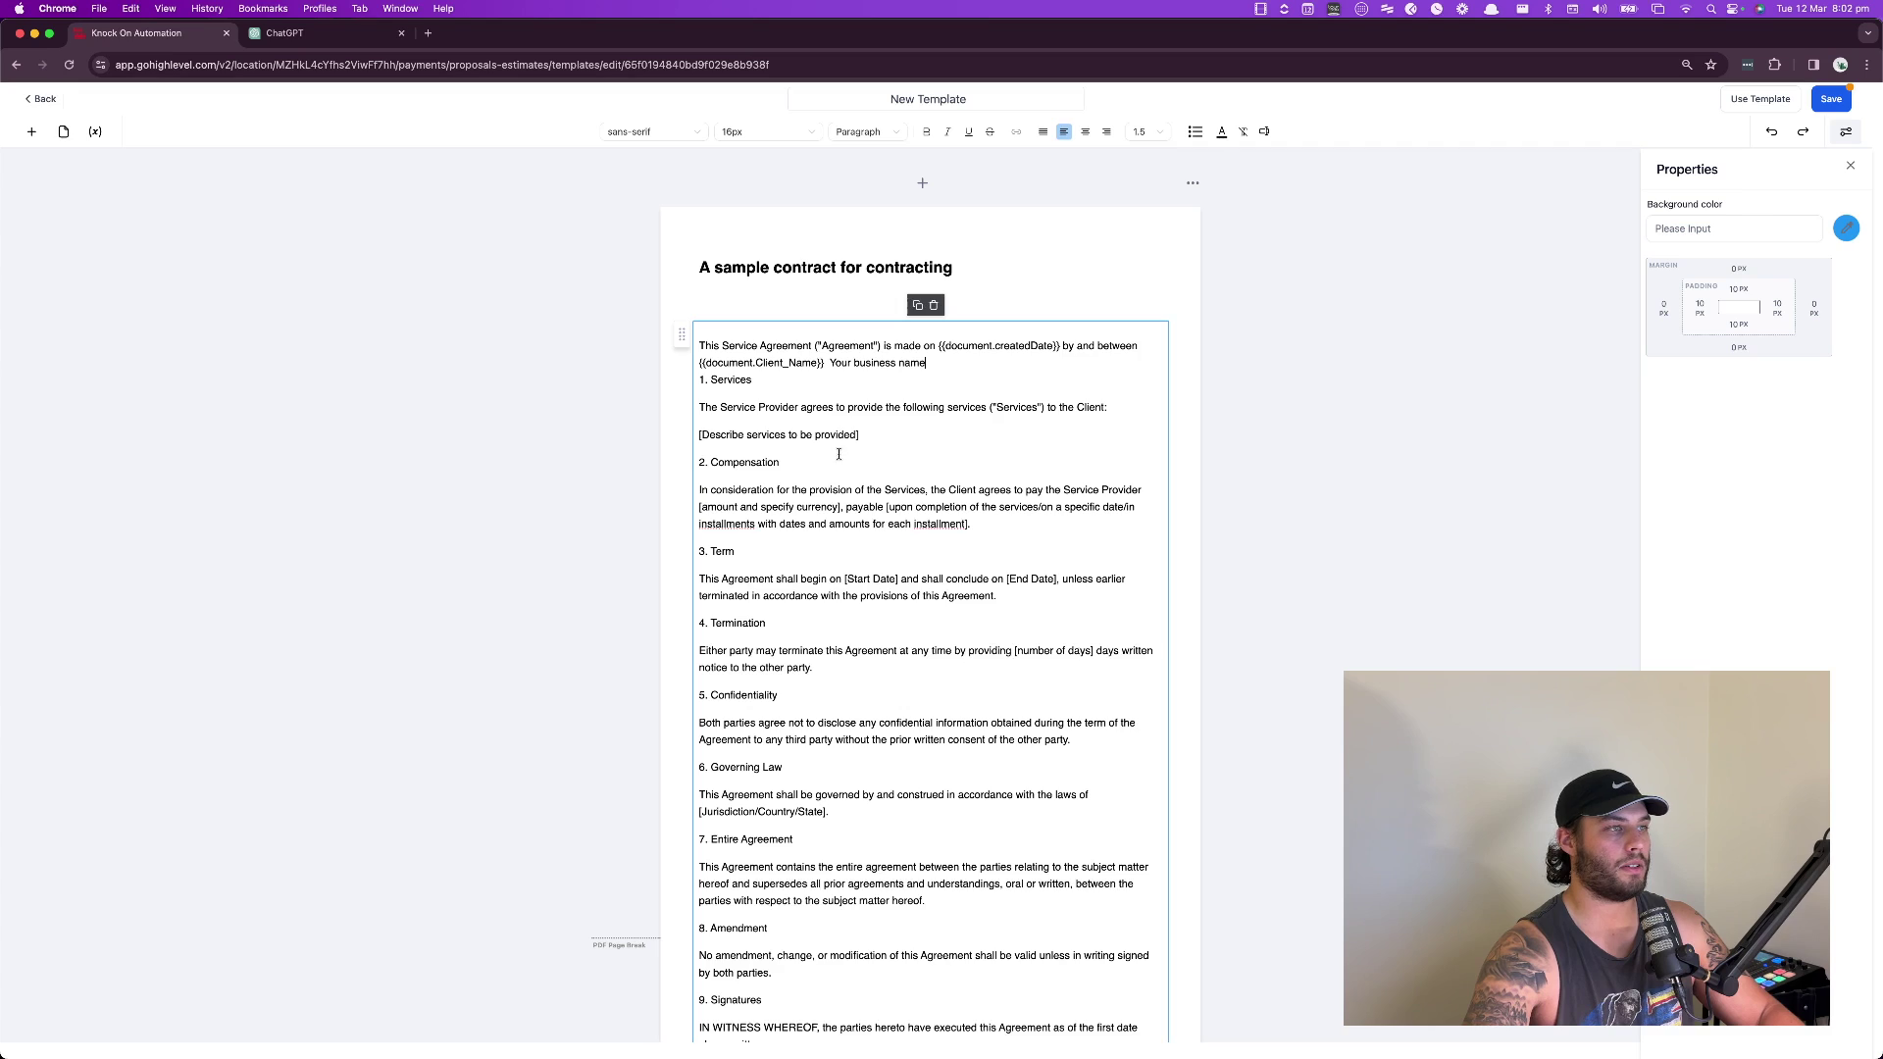
scroll(839, 454, down, 5)
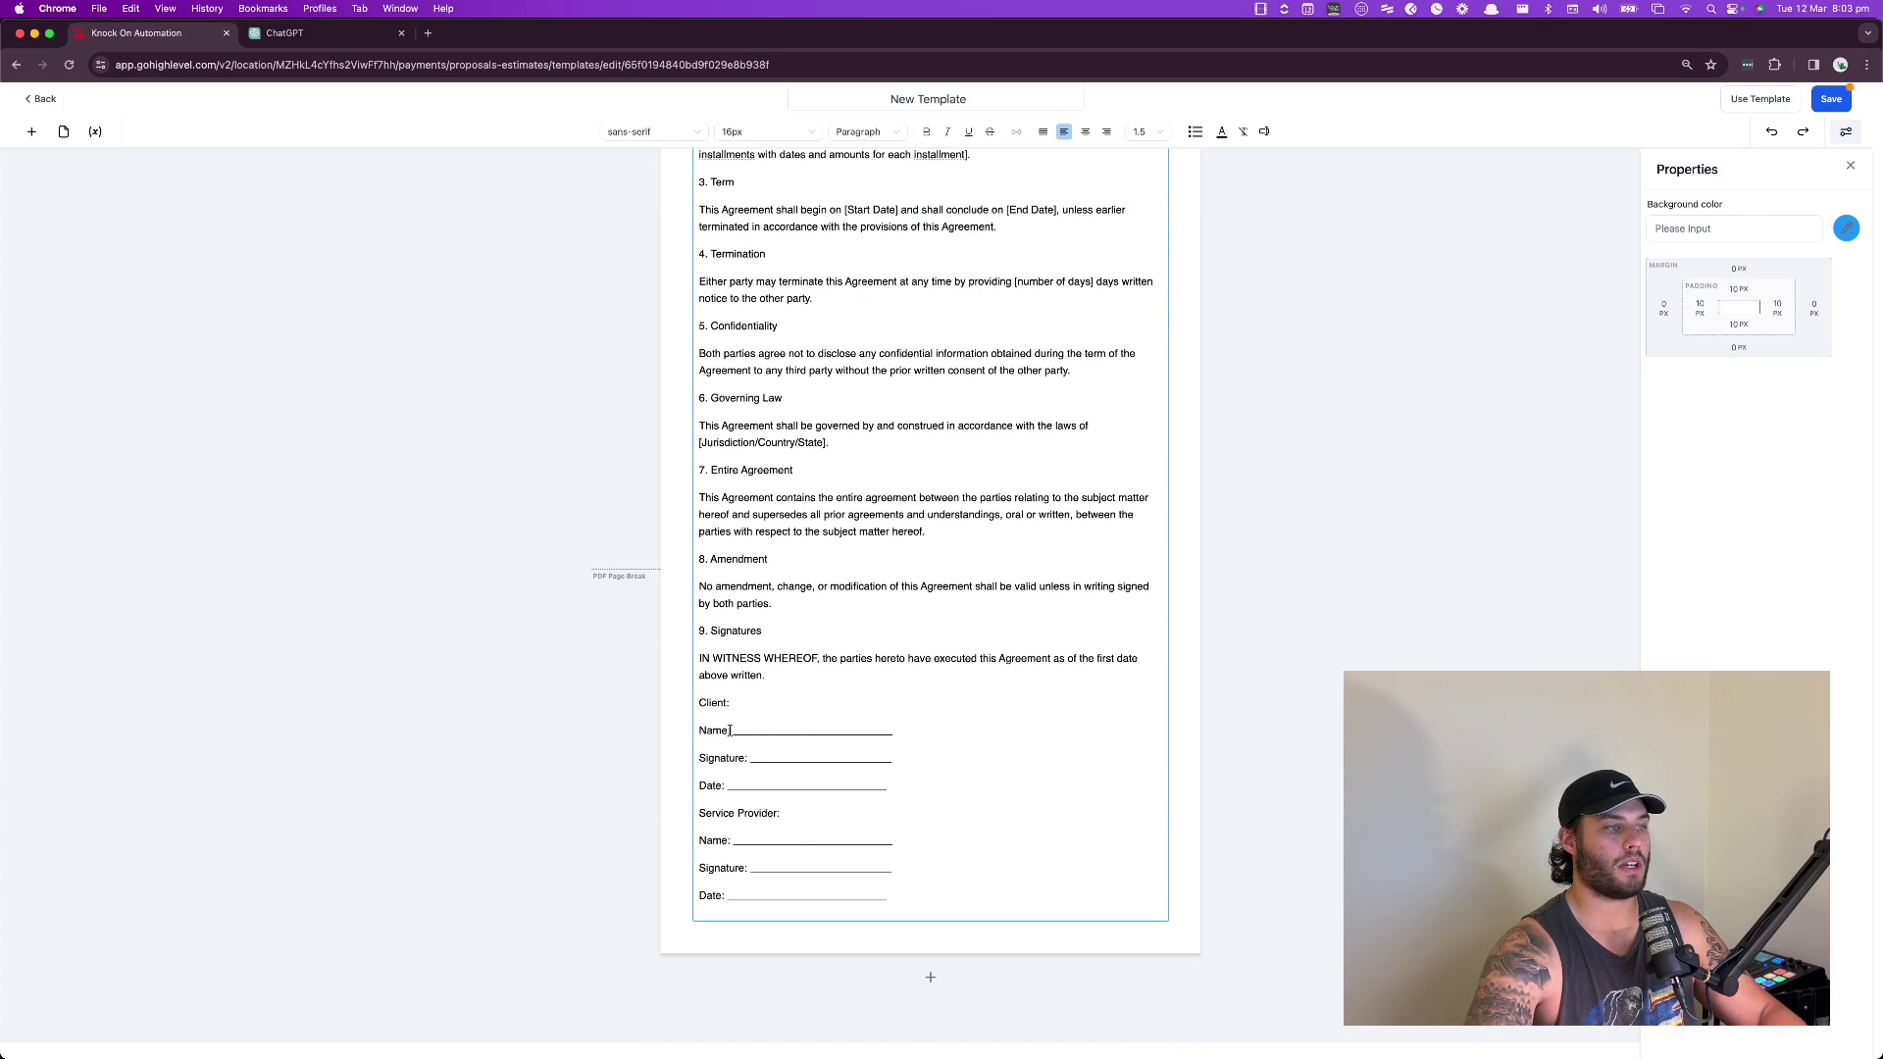
scroll(907, 359, up, 5)
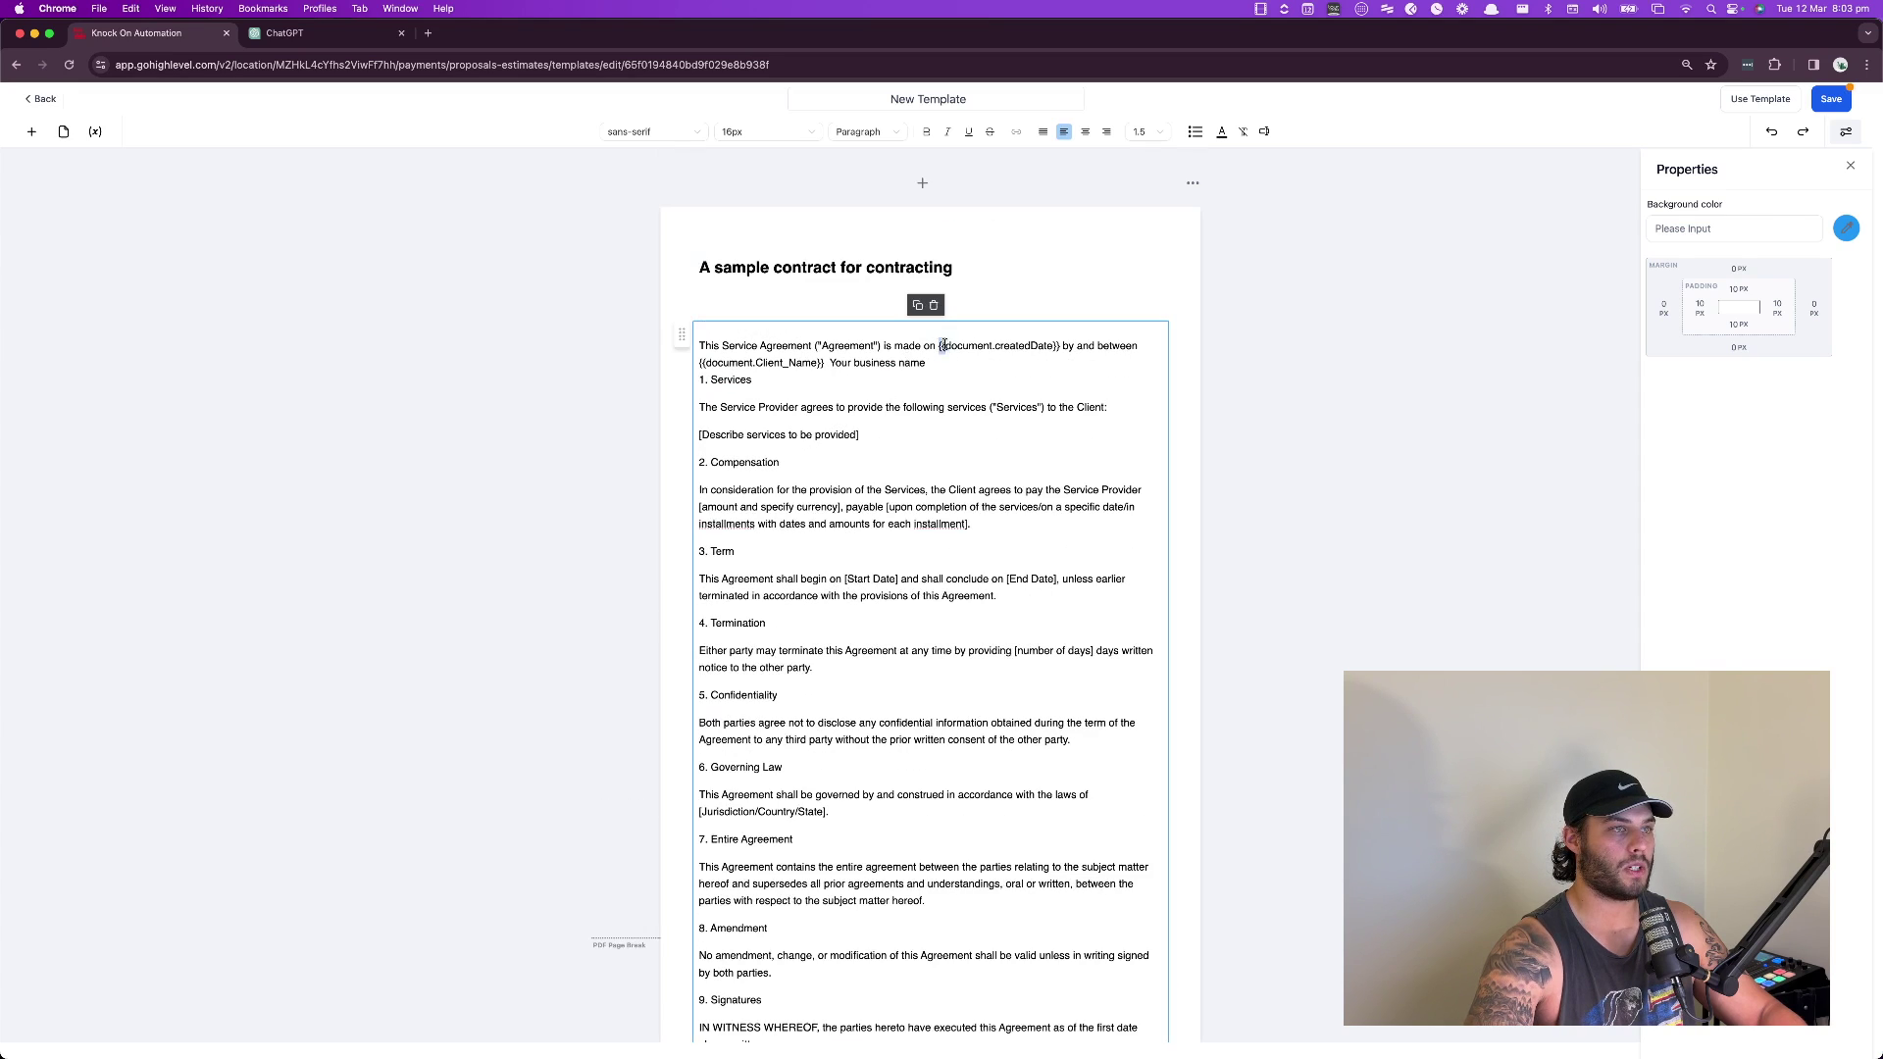
drag(941, 345, 1058, 345)
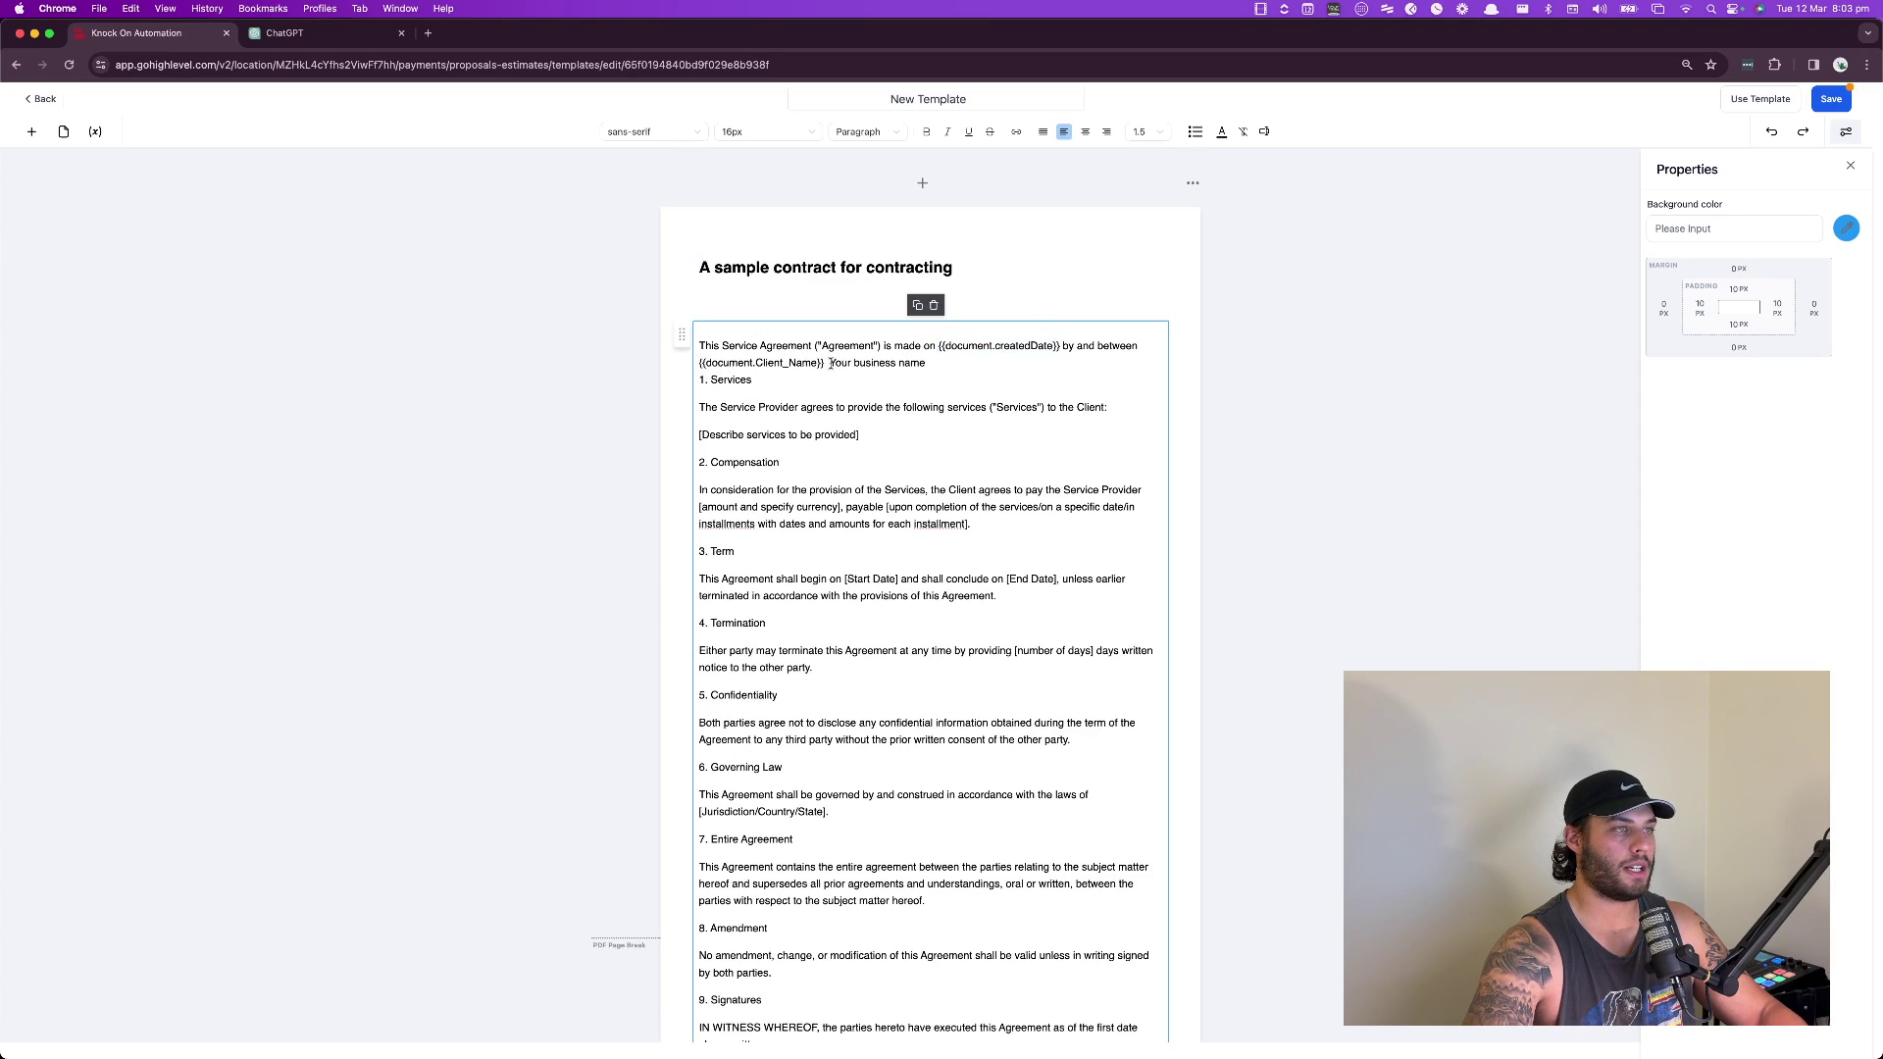
scroll(843, 731, down, 5)
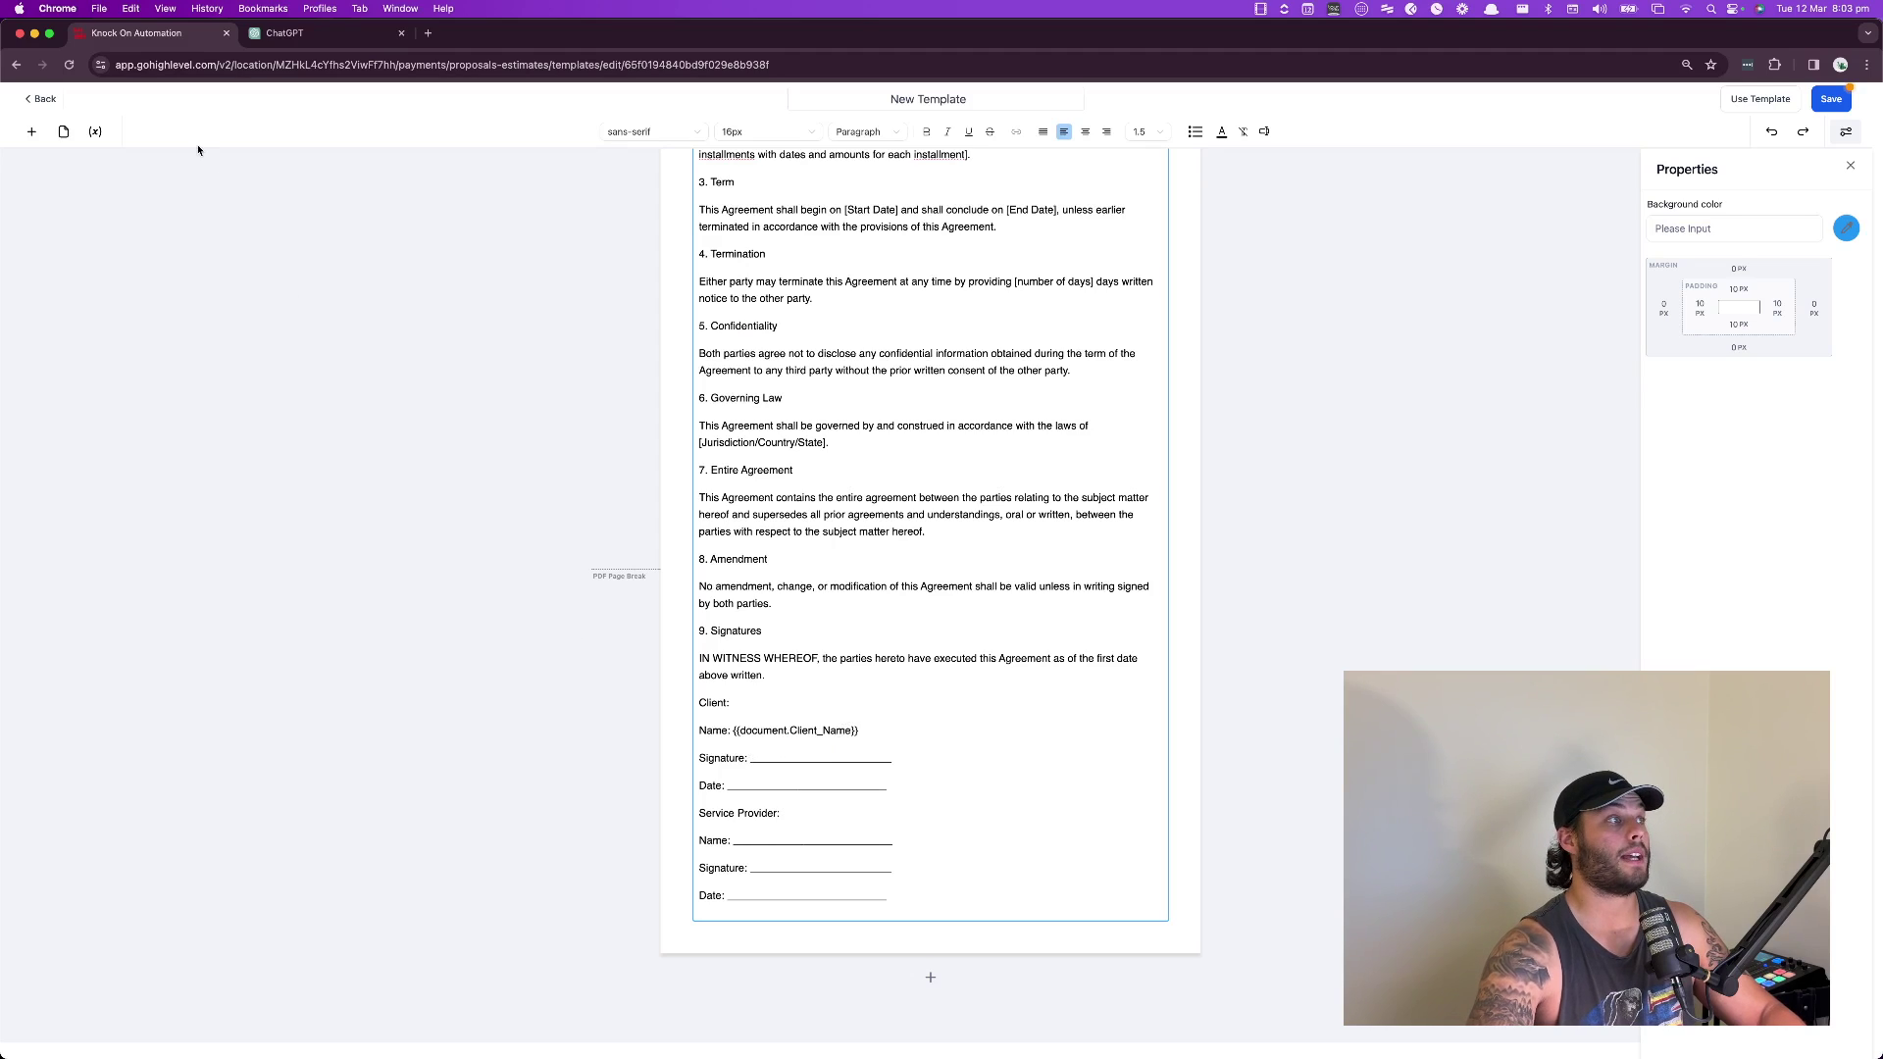
- Place a fillable Signature field on the Client signature line
click(31, 131)
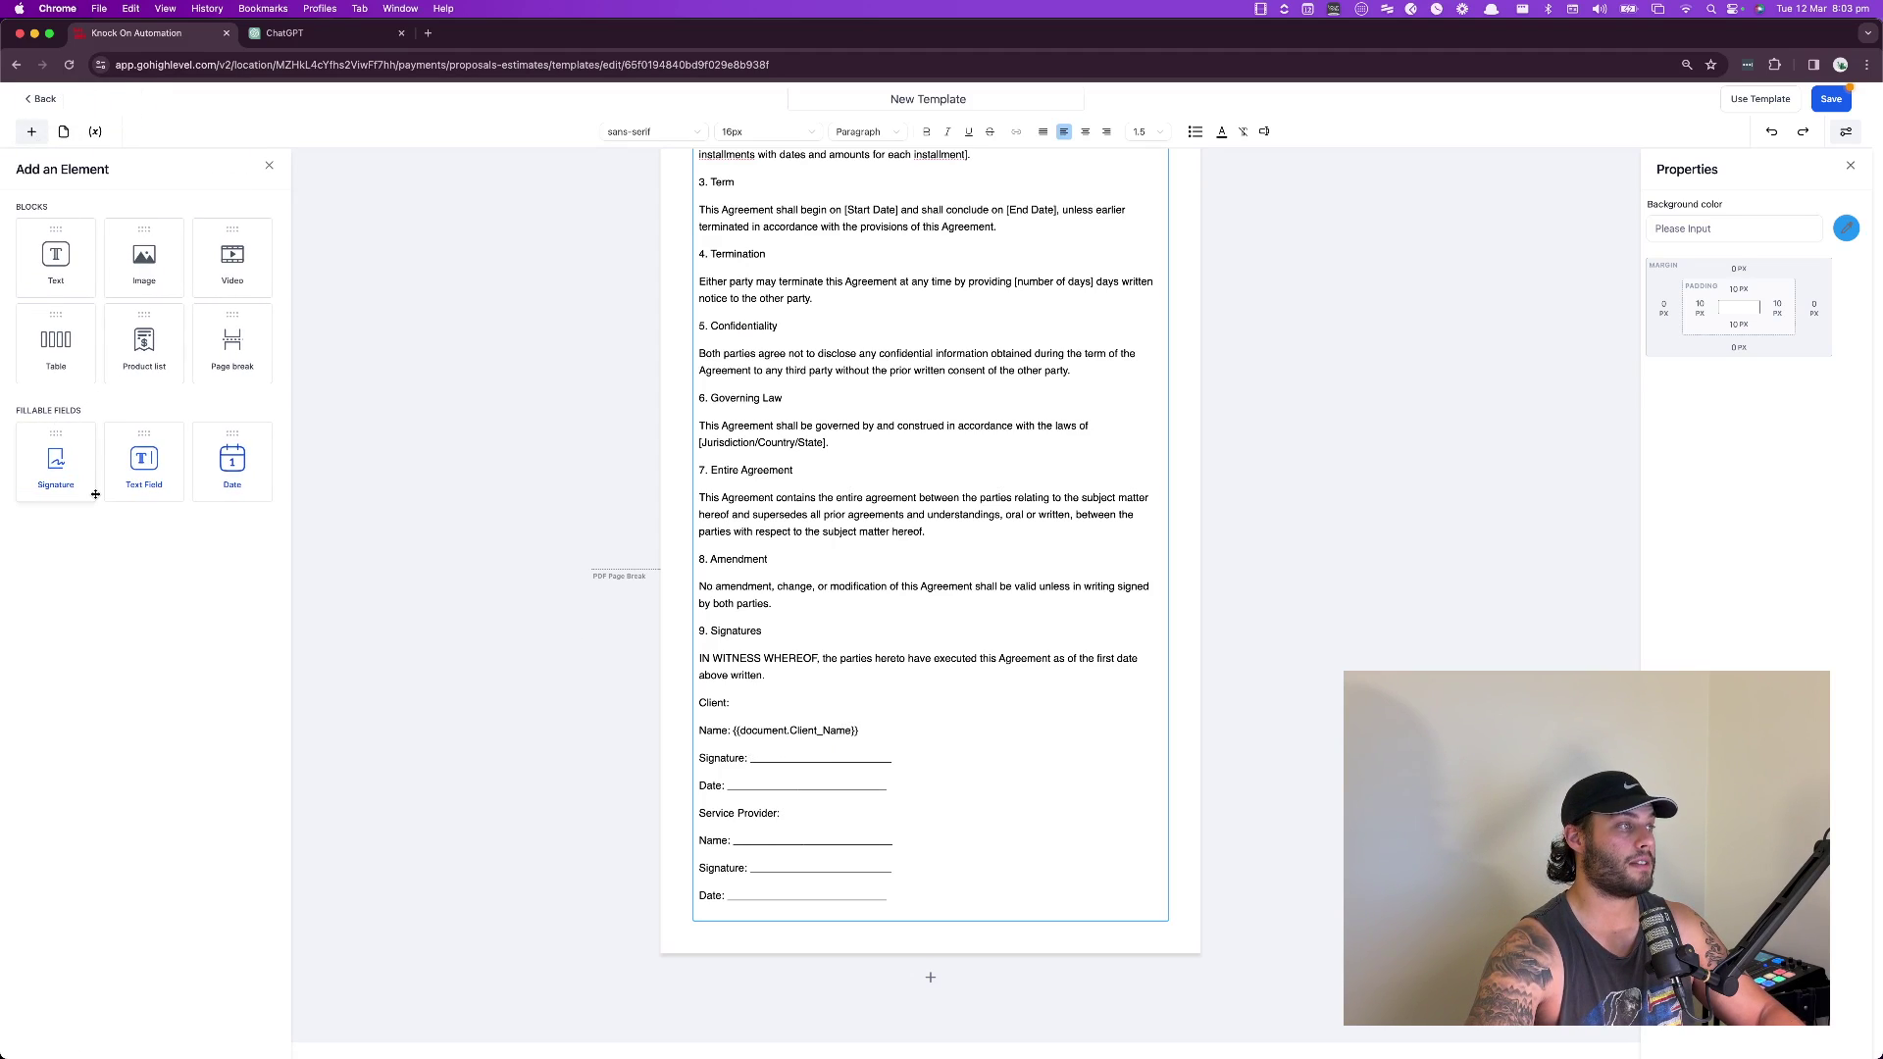
mouse_move(85, 475)
mouse_down()
mouse_move(790, 796)
mouse_move(815, 753)
mouse_move(849, 765)
mouse_up()
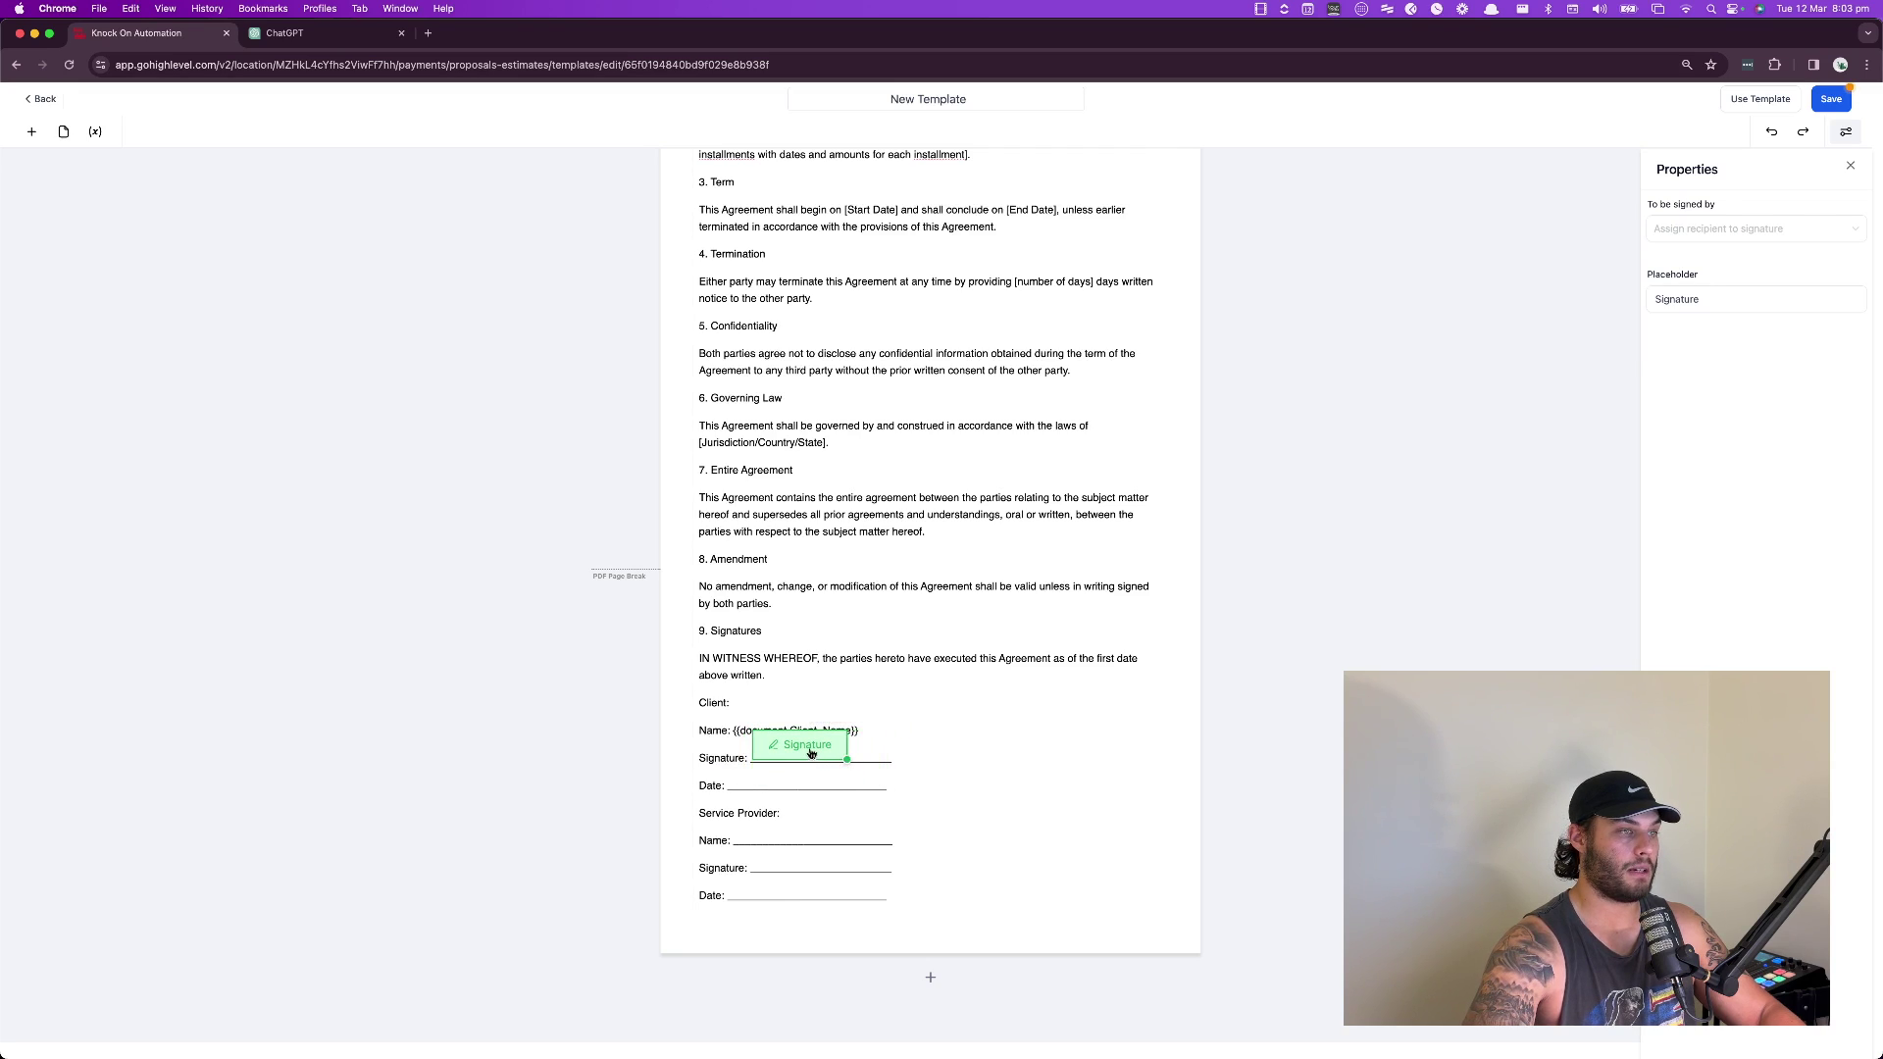
click(737, 786)
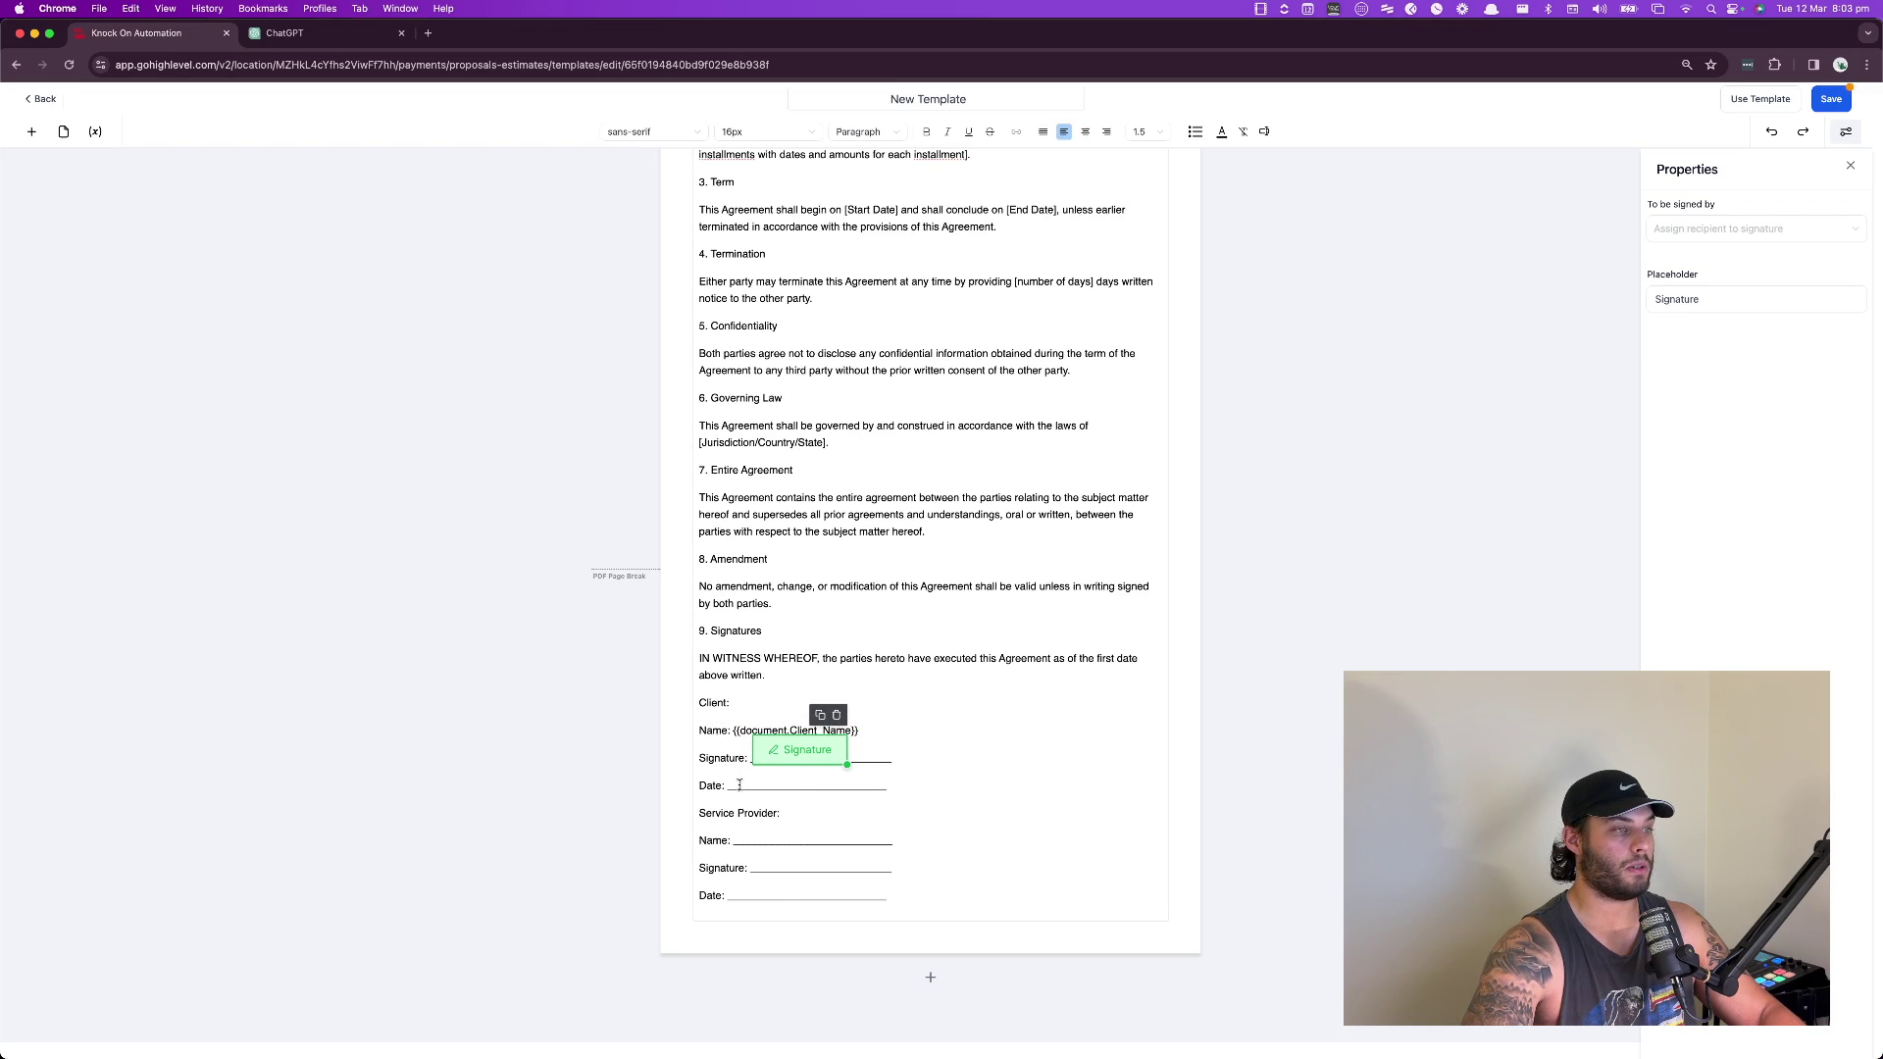
- Place a fillable Date field on the Client Date line
click(32, 133)
mouse_move(212, 453)
mouse_down()
mouse_move(736, 778)
mouse_move(828, 790)
mouse_move(750, 776)
mouse_up()
click(32, 133)
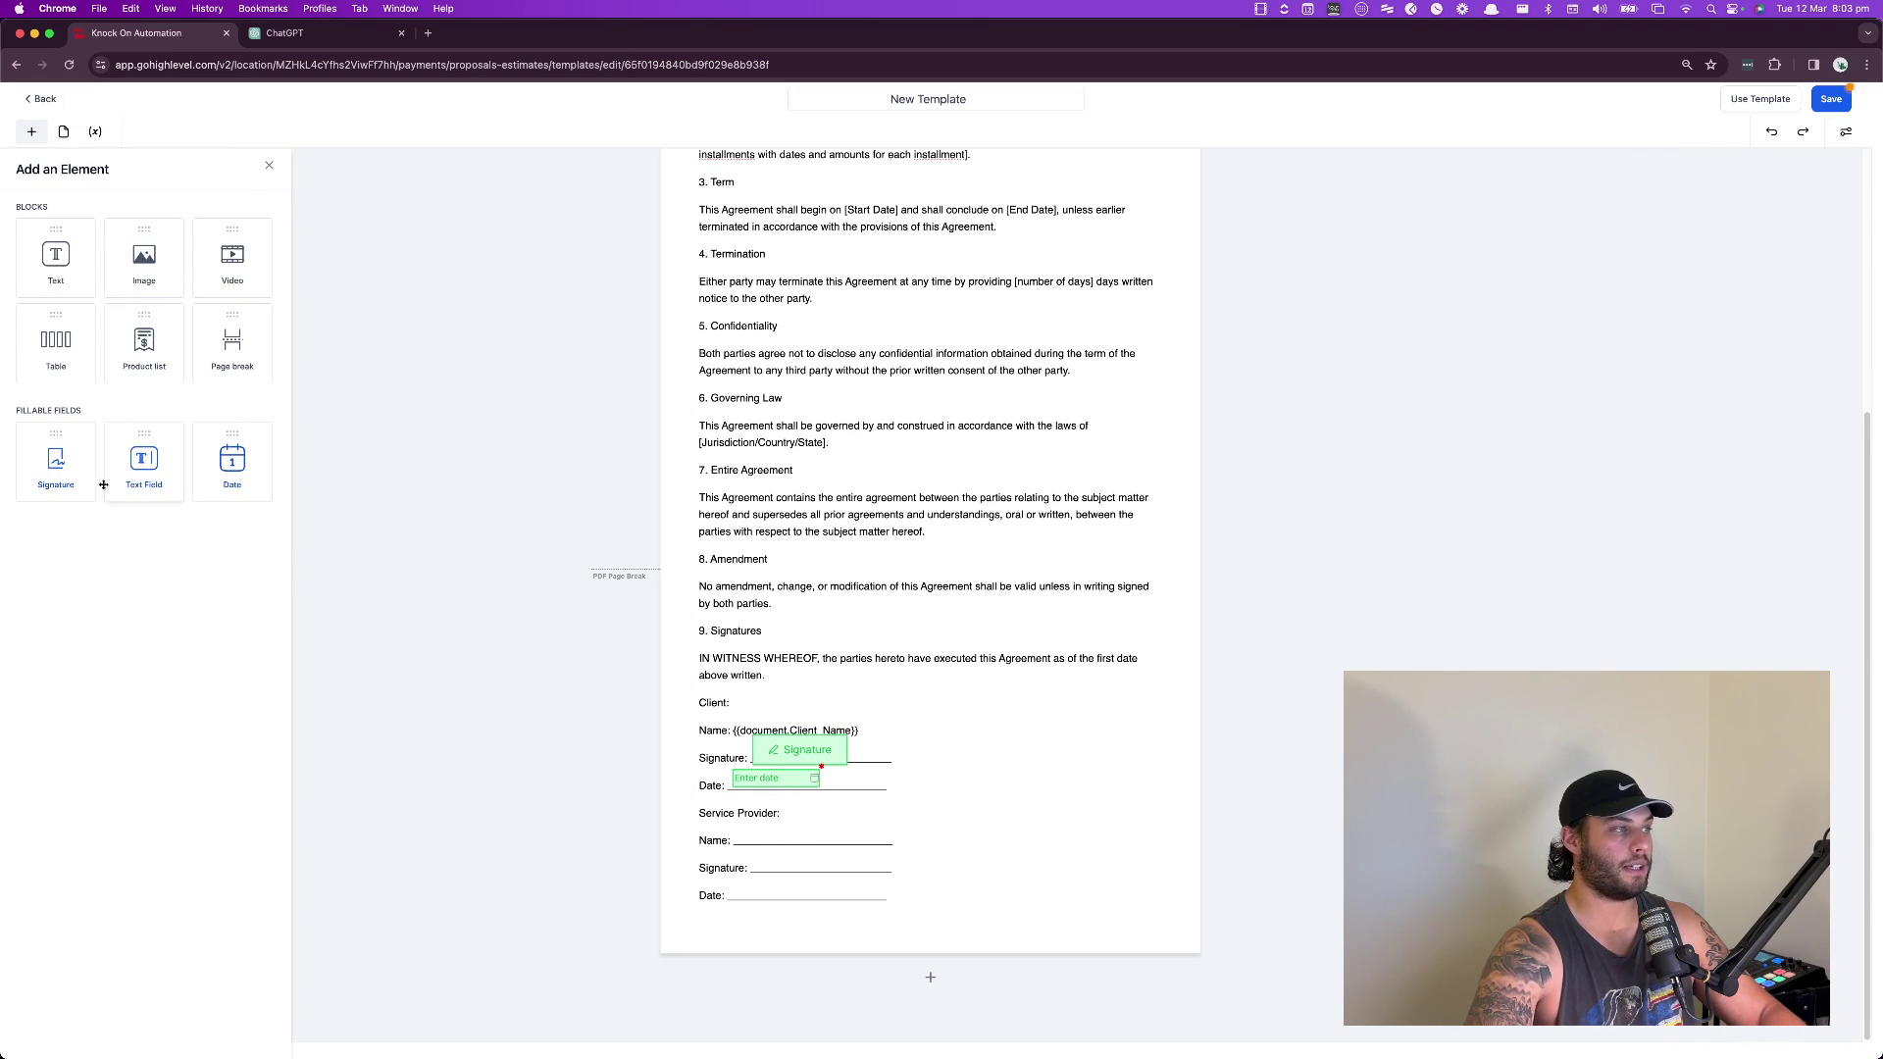
click(731, 833)
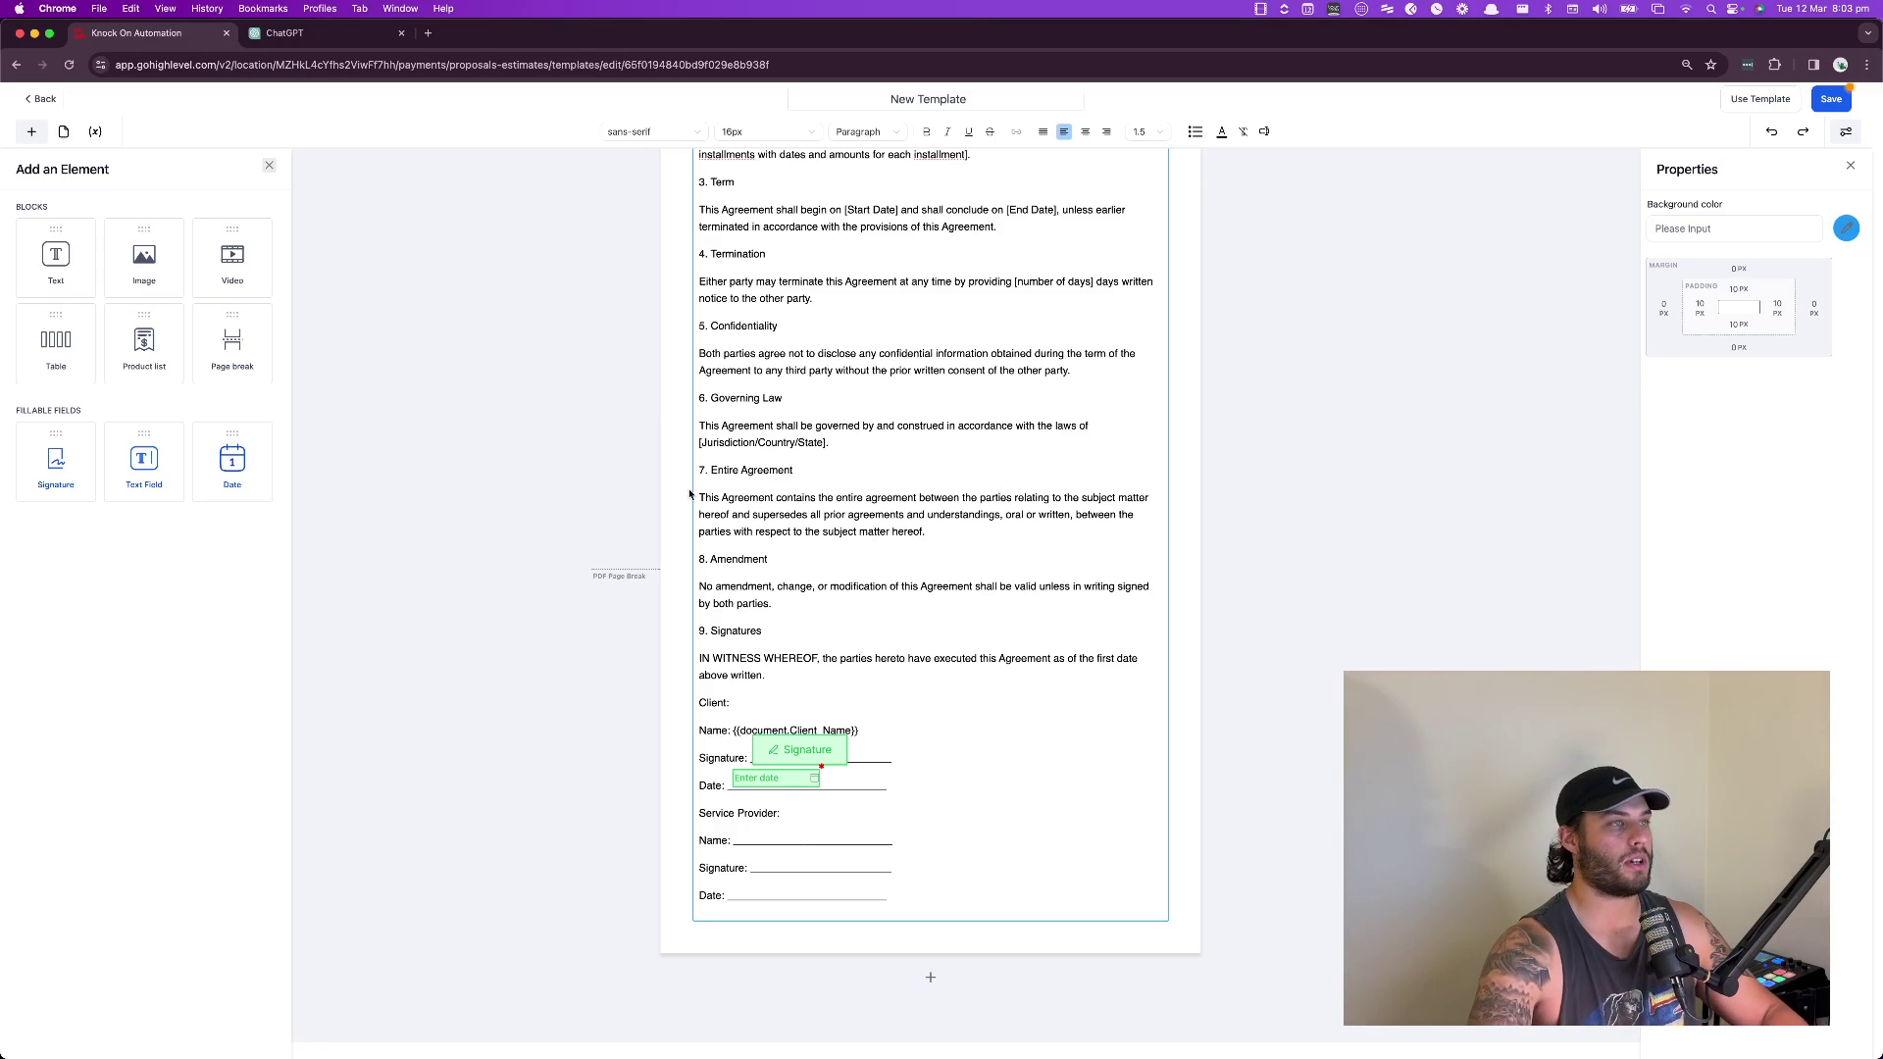
scroll(771, 278, up, 3)
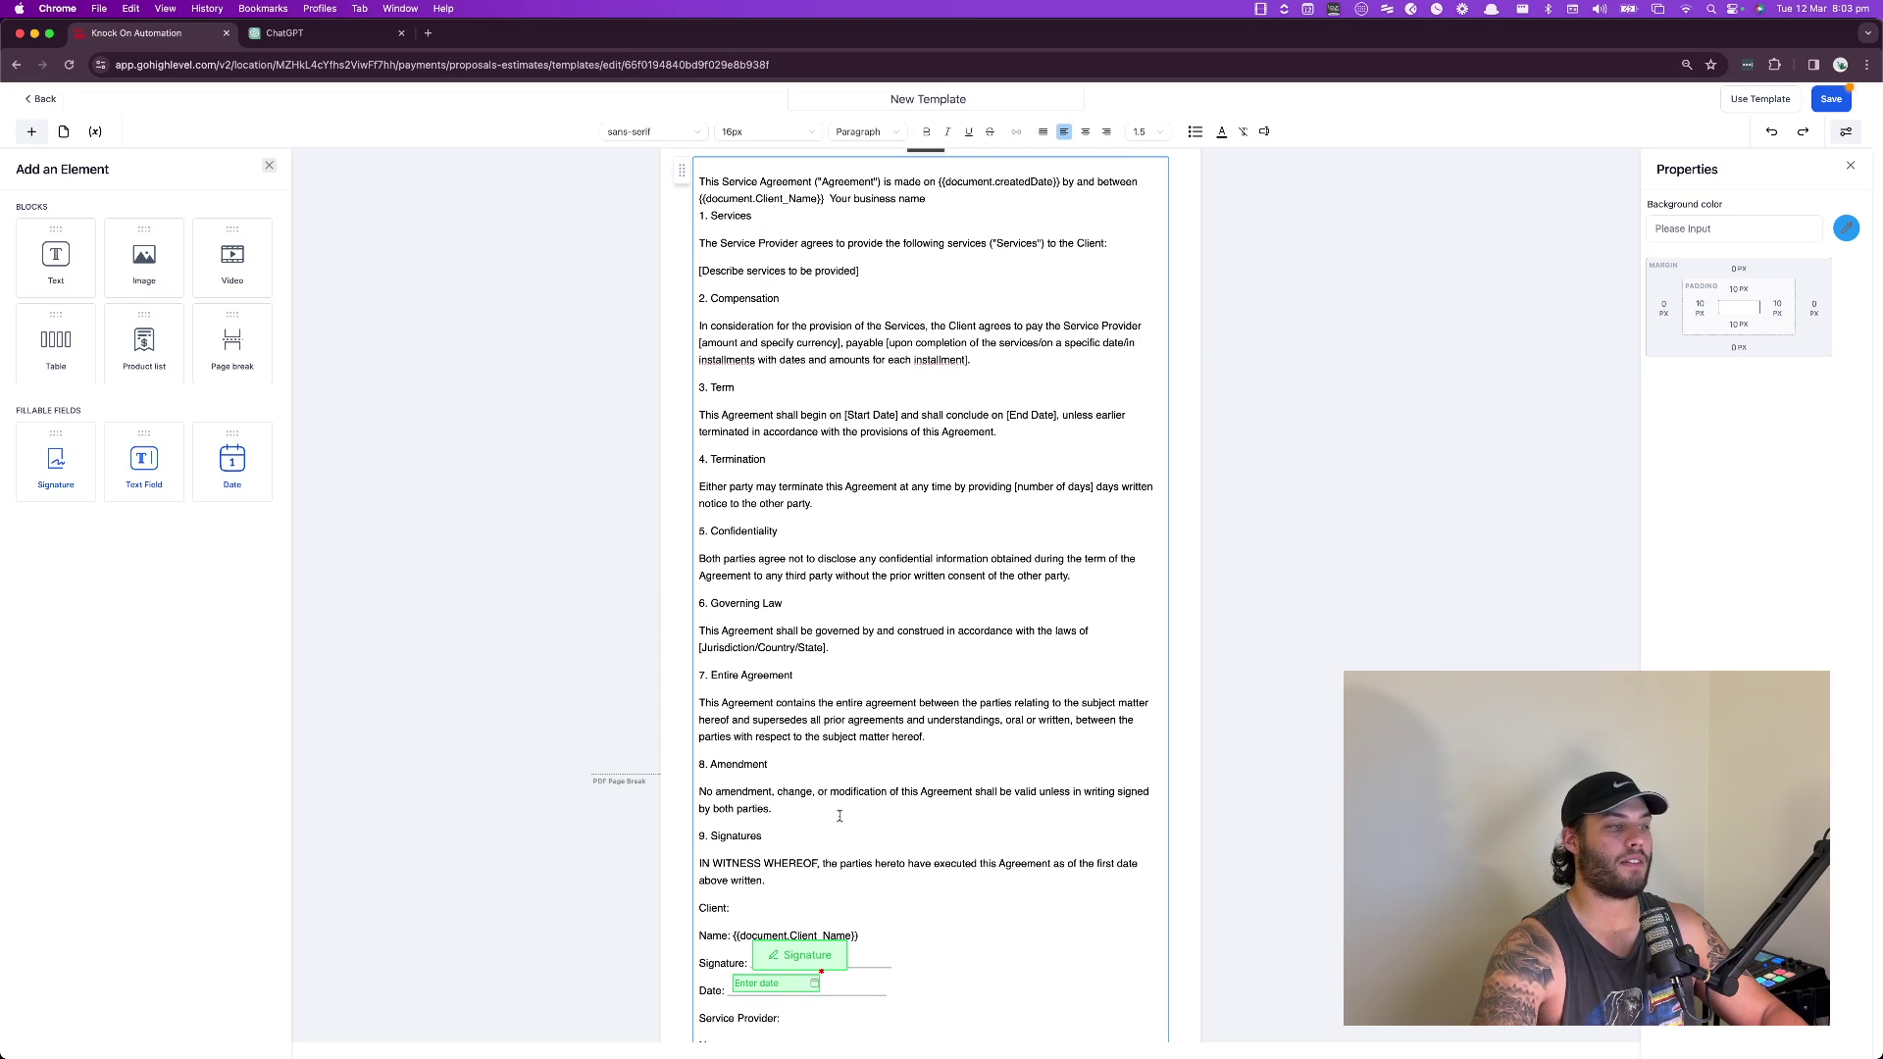
scroll(840, 816, down, 3)
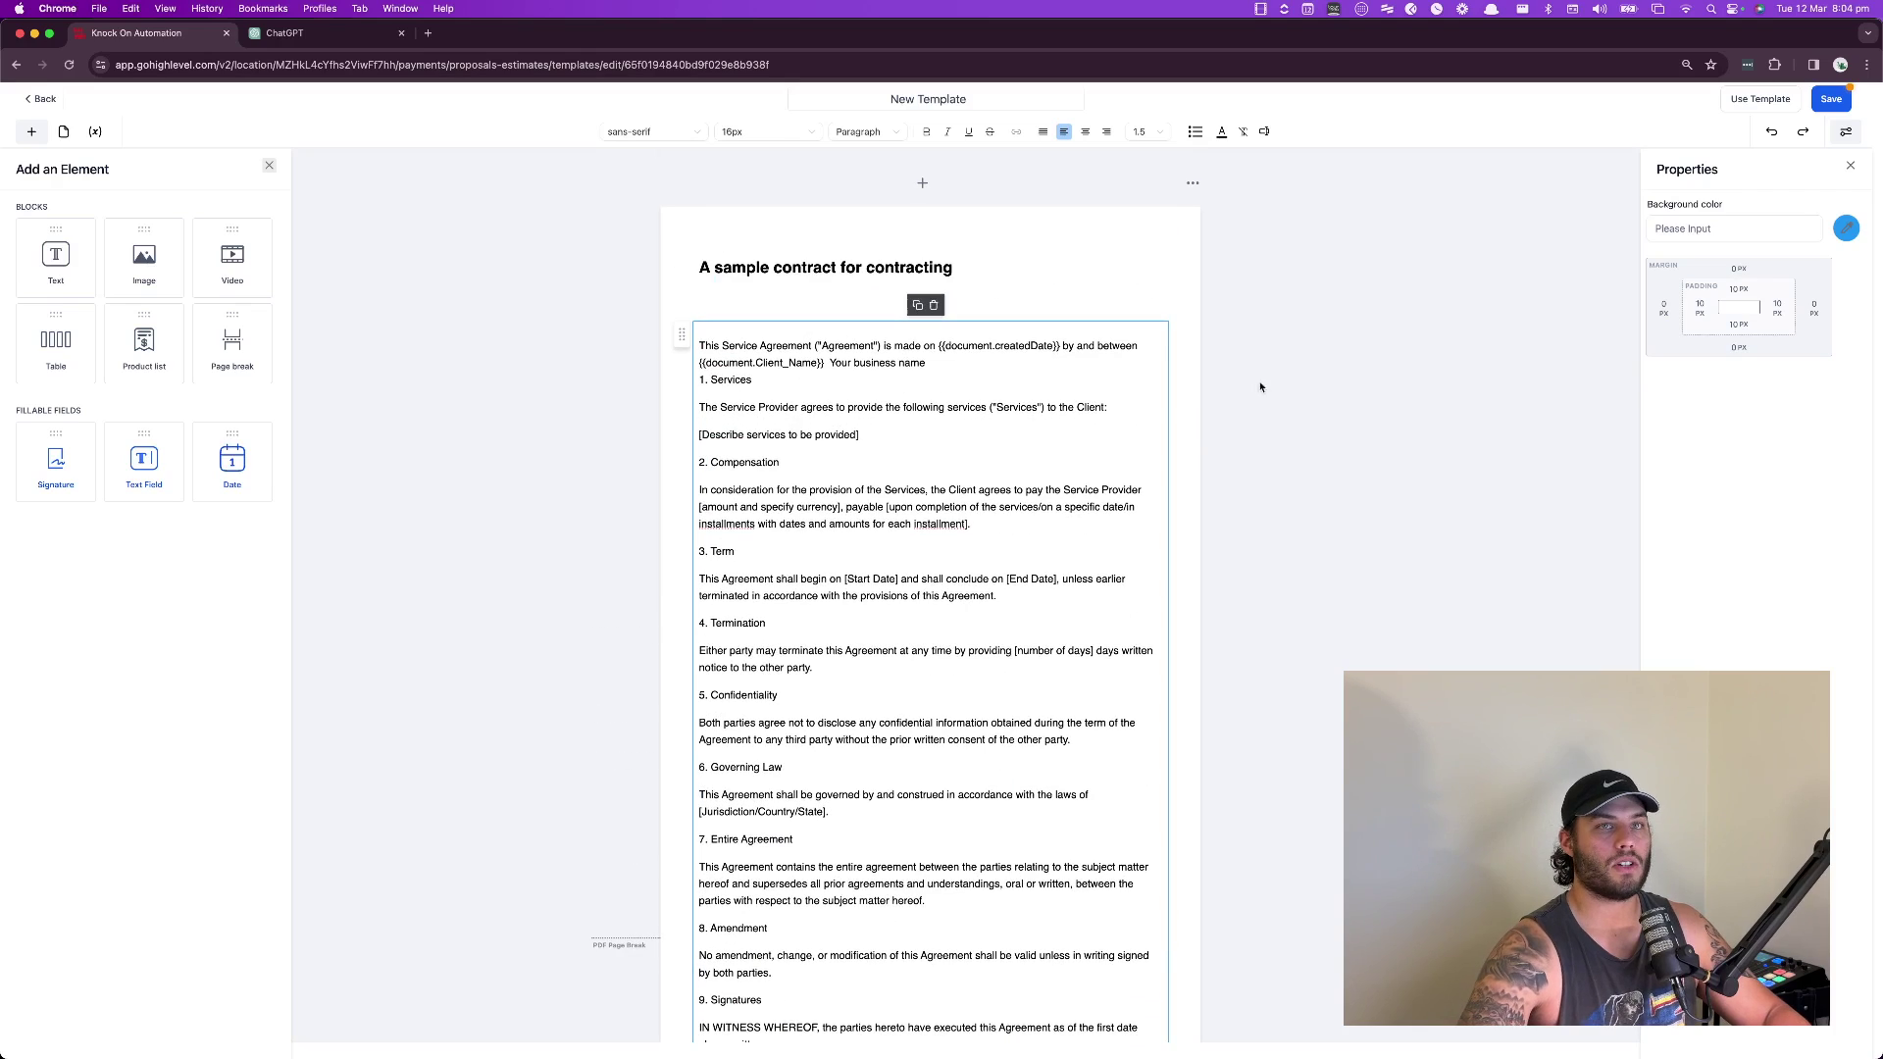
- Save the agreement template
click(1832, 99)
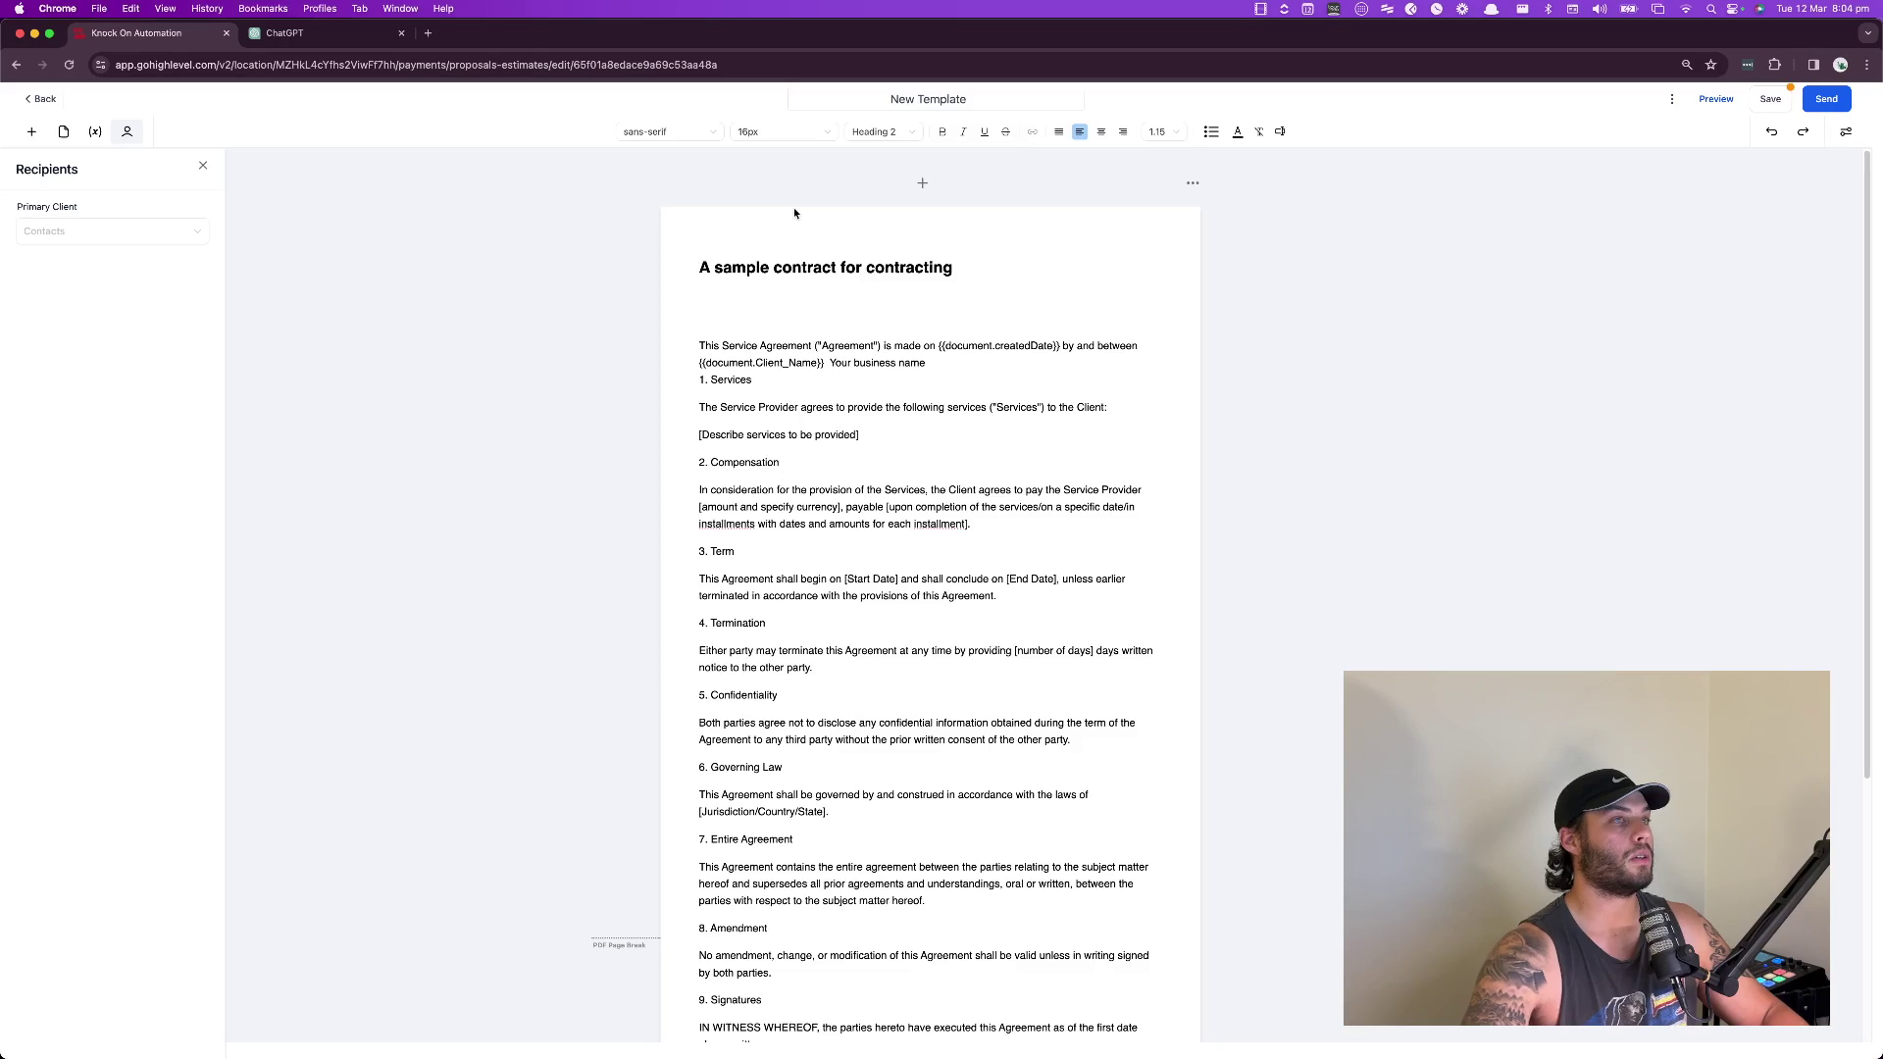
scroll(910, 549, down, 5)
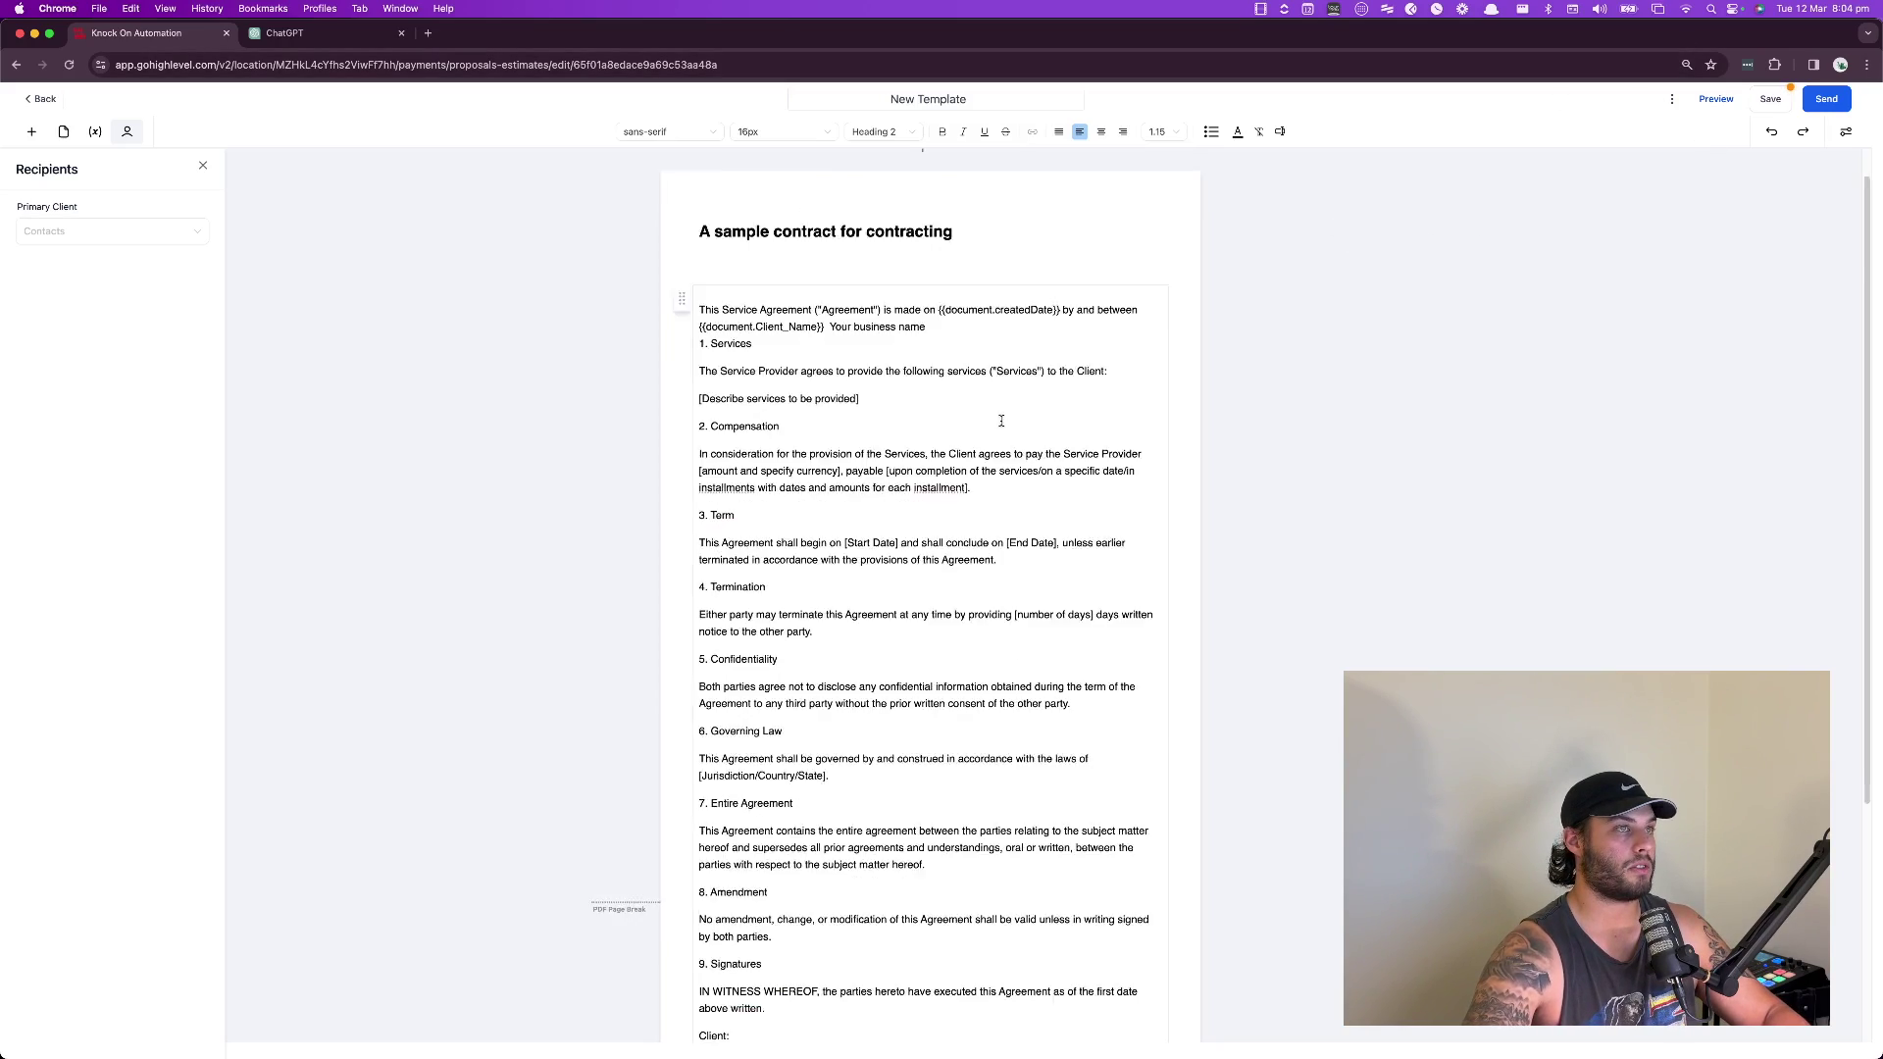
scroll(1046, 463, up, 5)
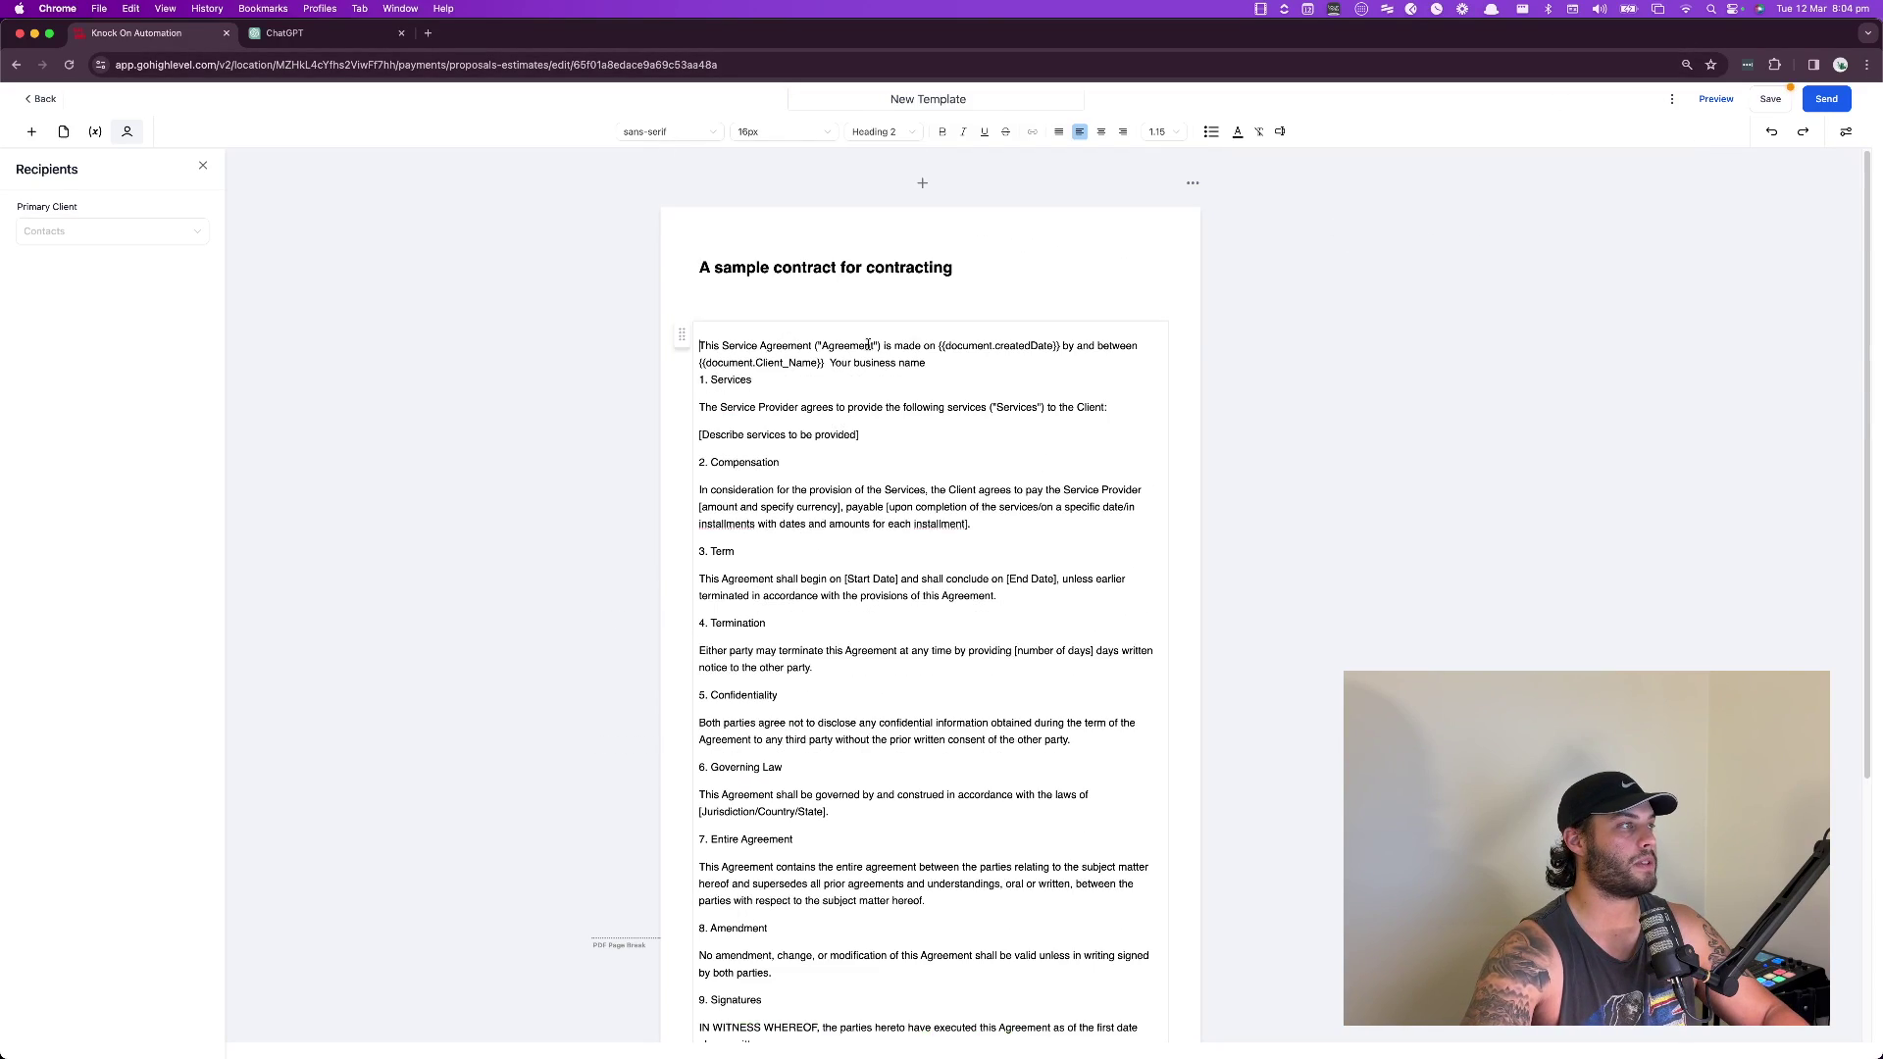
- Review the Primary Client contacts list in the Recipients settings
click(107, 233)
scroll(157, 333, down, 3)
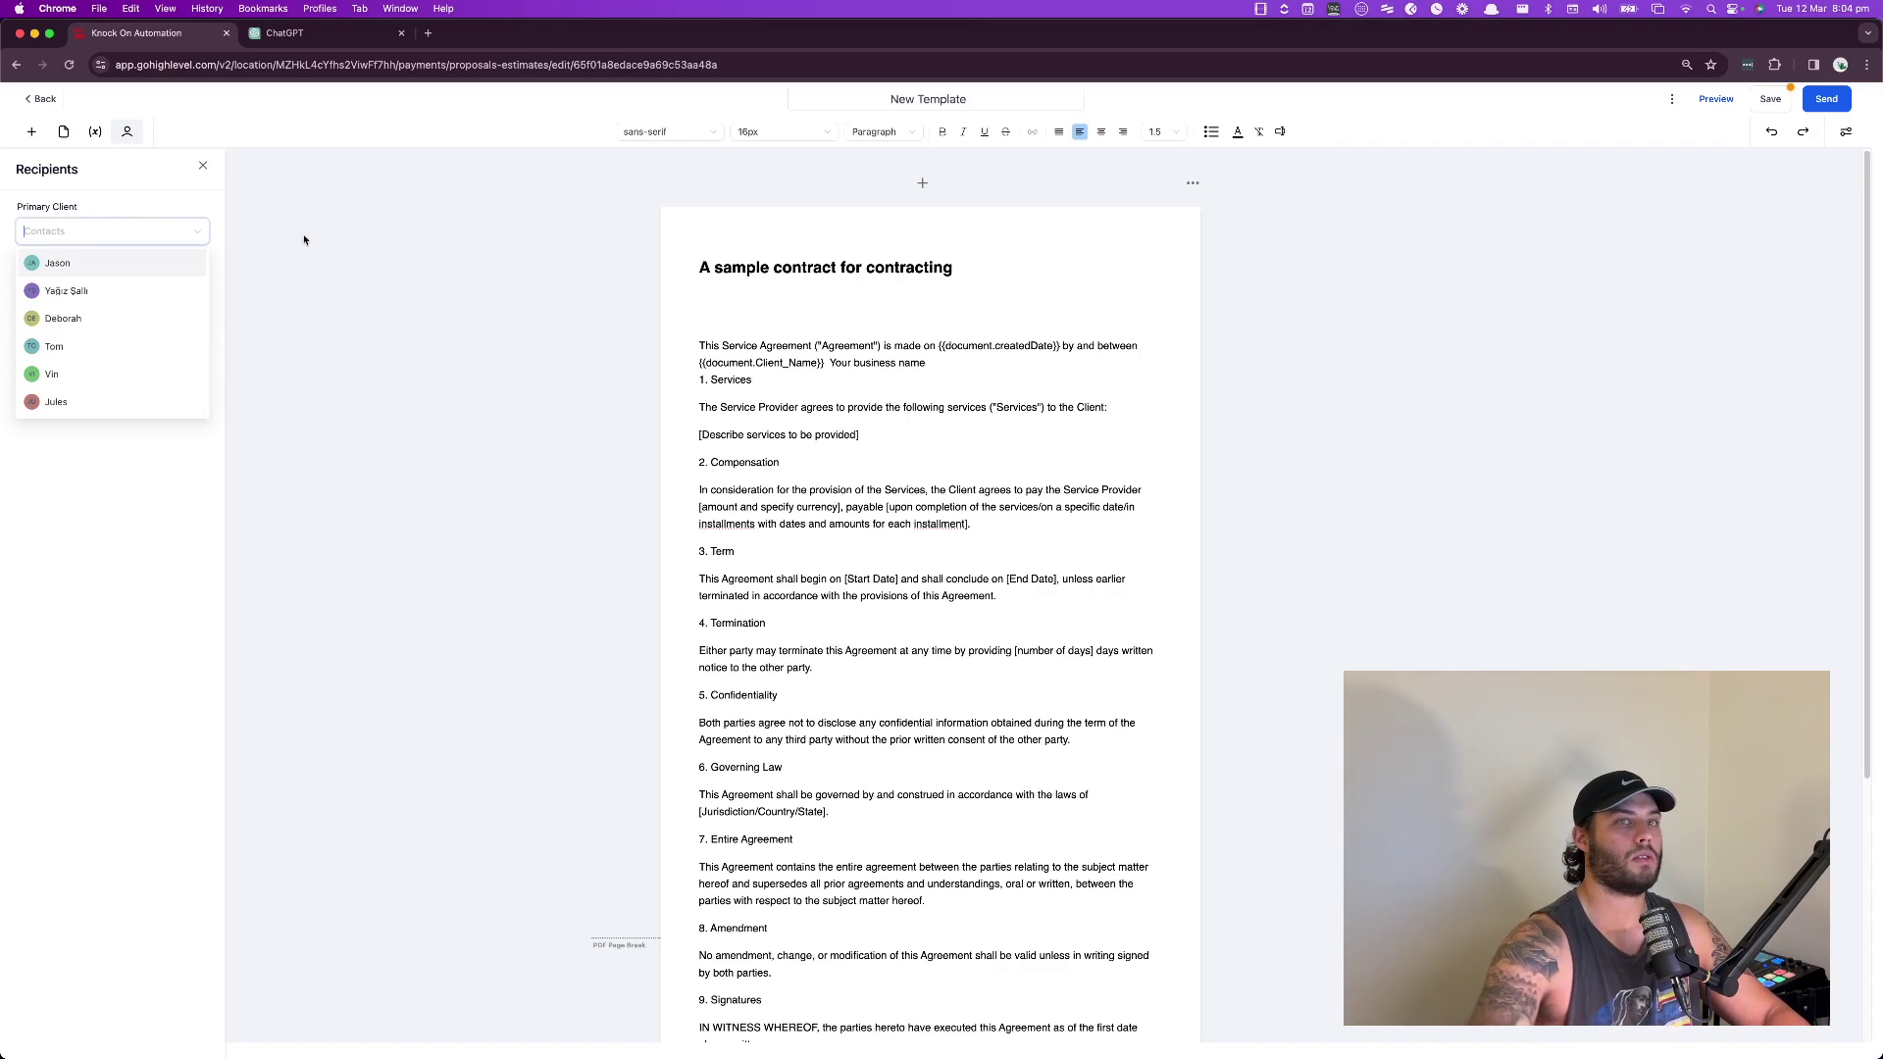
click(128, 134)
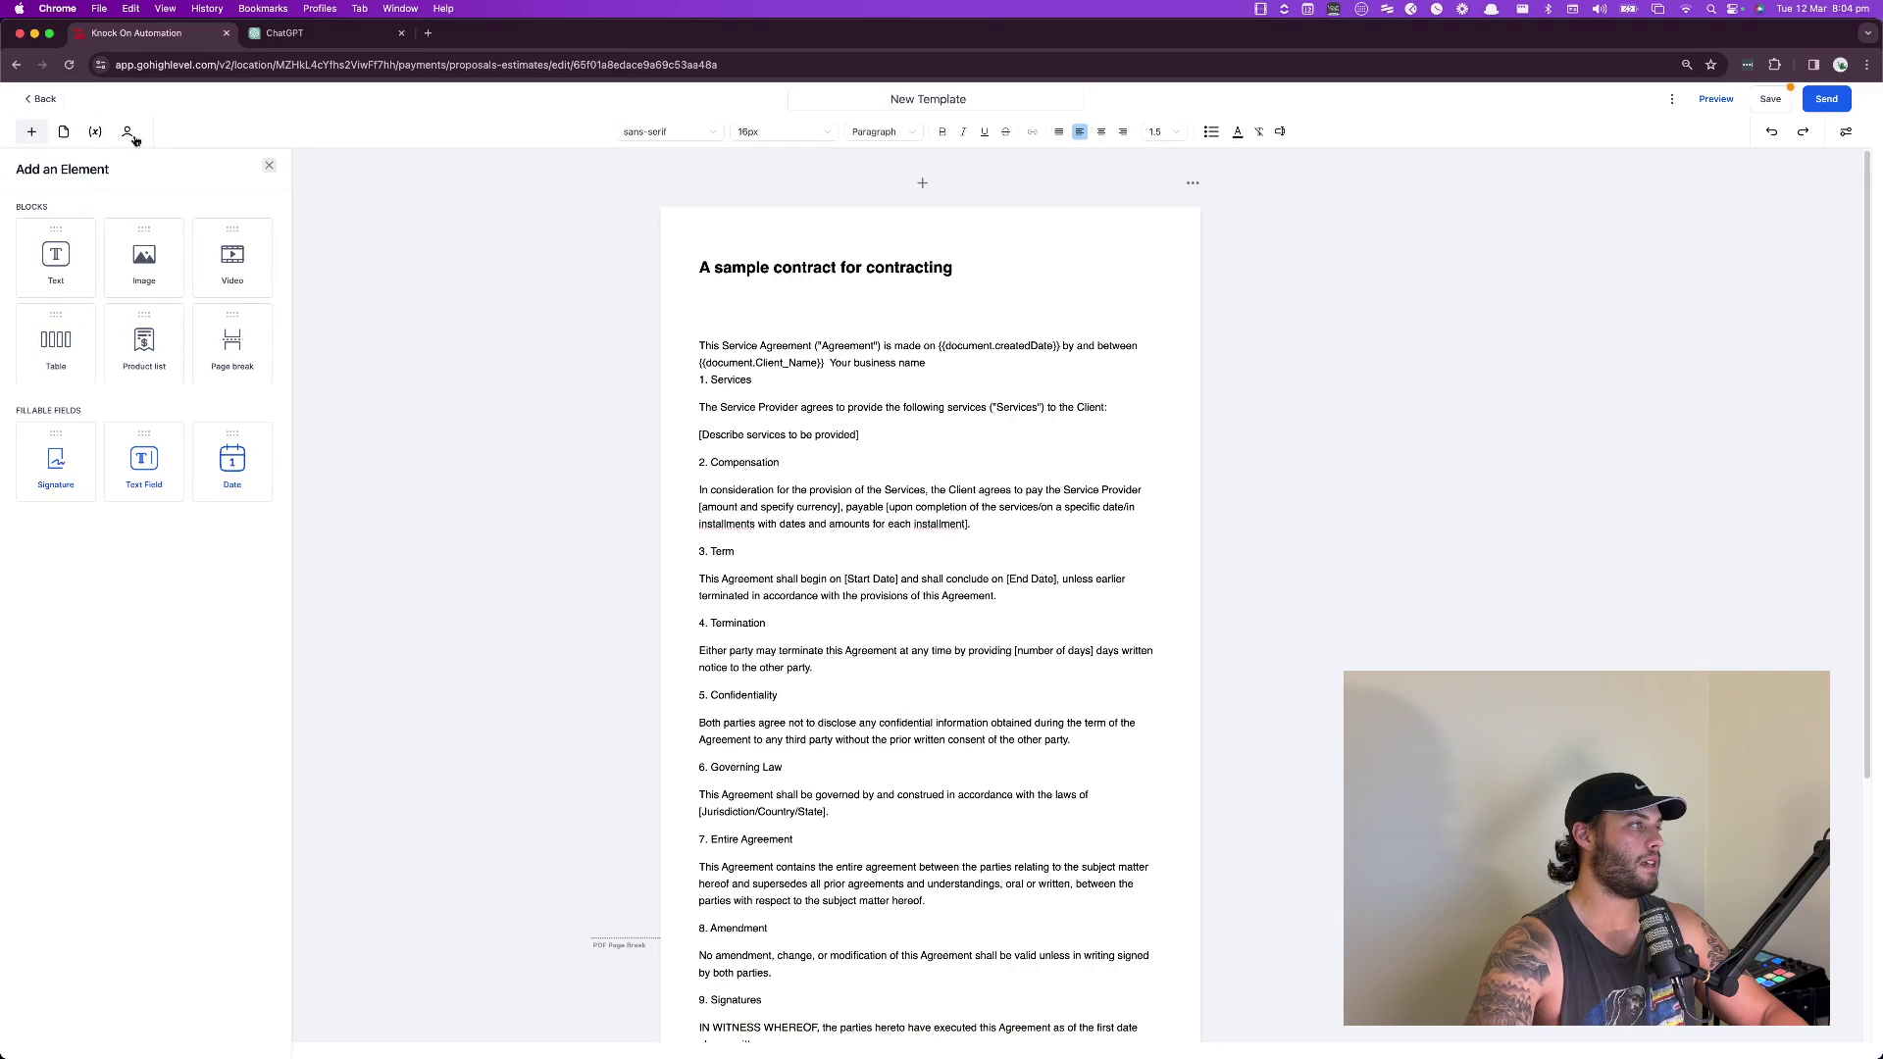
- Generate and copy the recipient's share link, then paste it into a new browser tab
click(129, 133)
click(1826, 98)
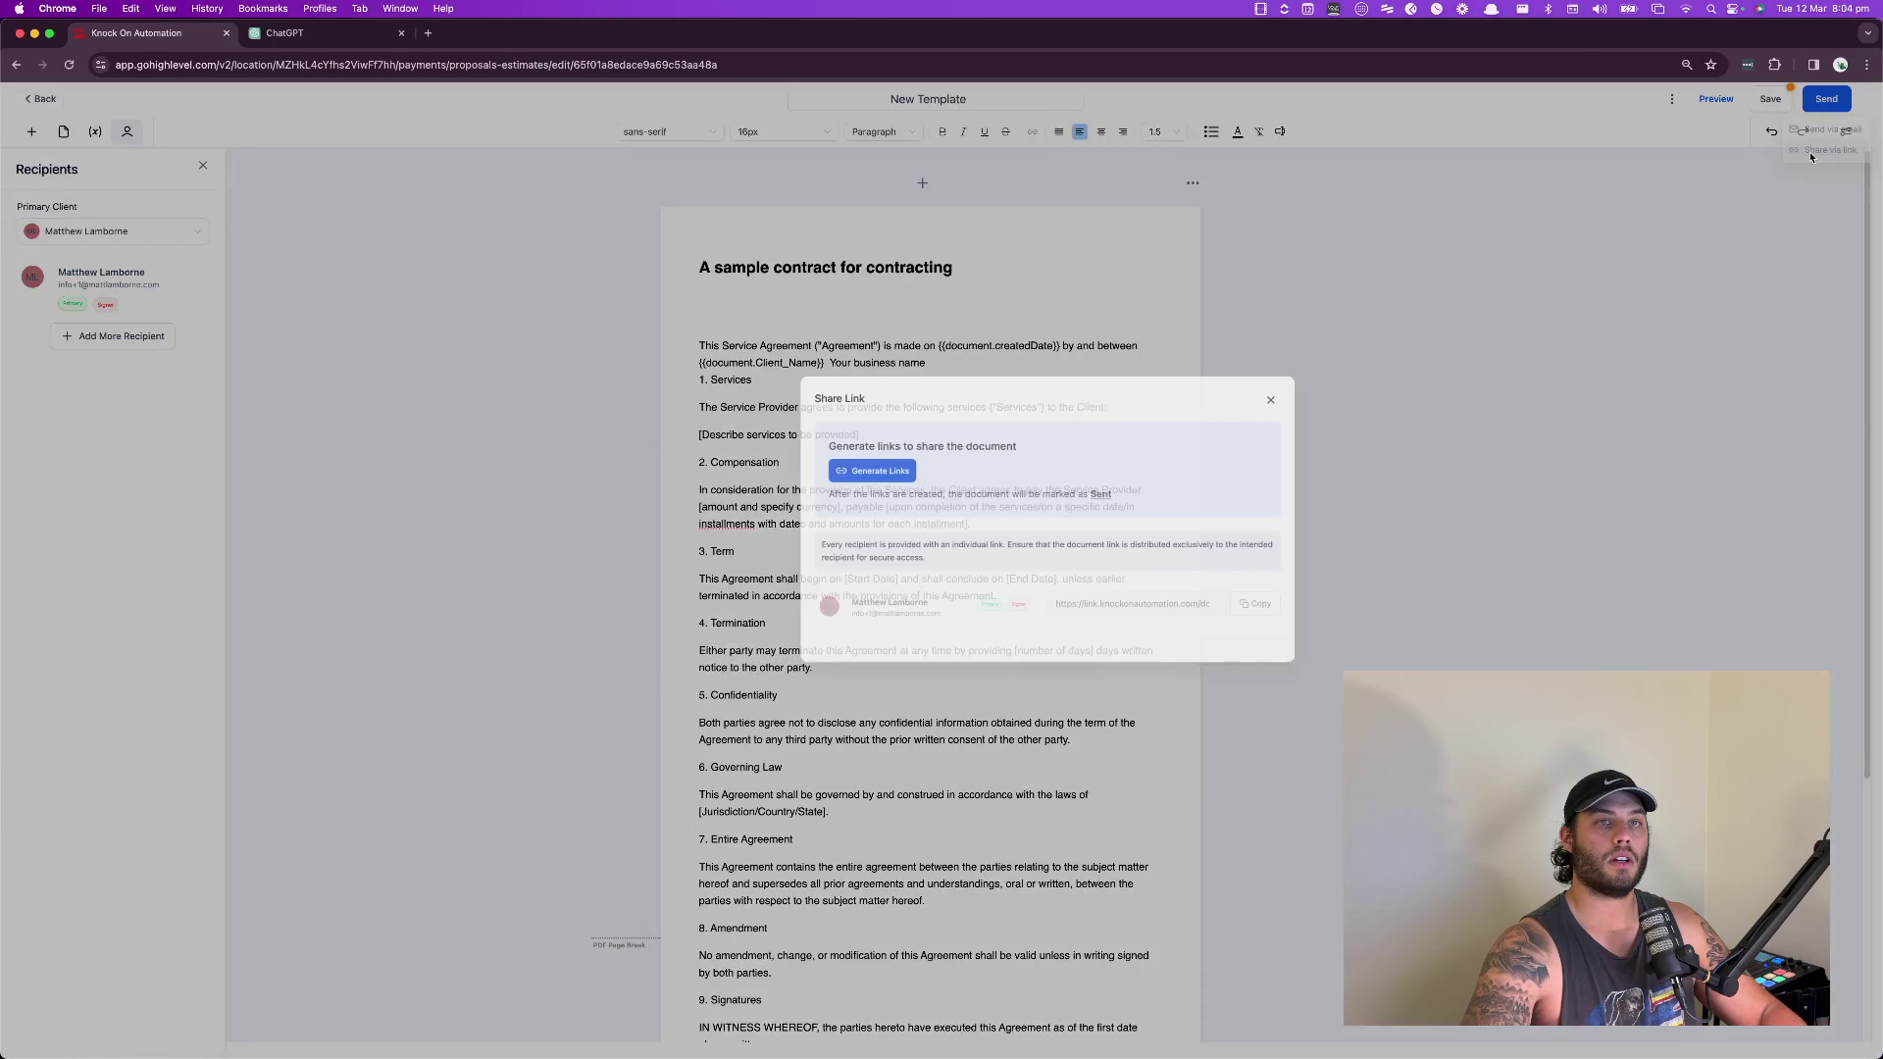
click(801, 520)
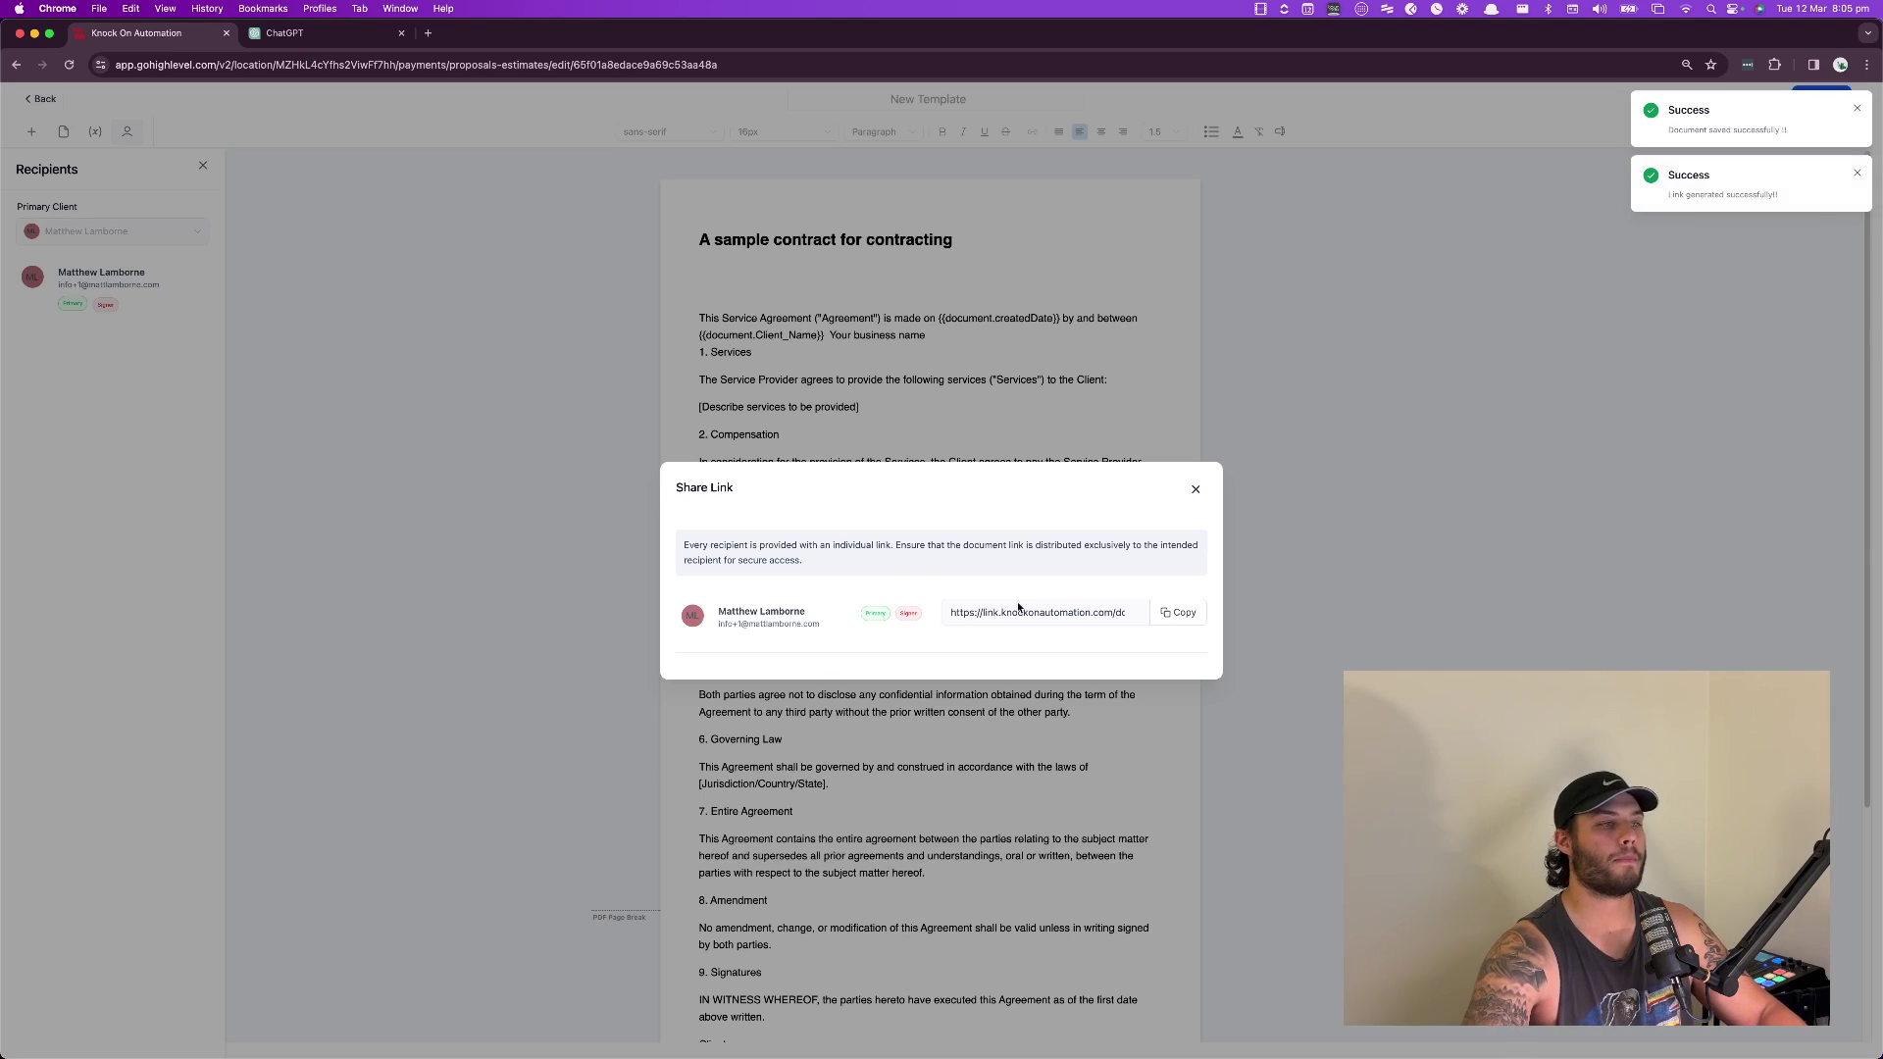
click(1186, 609)
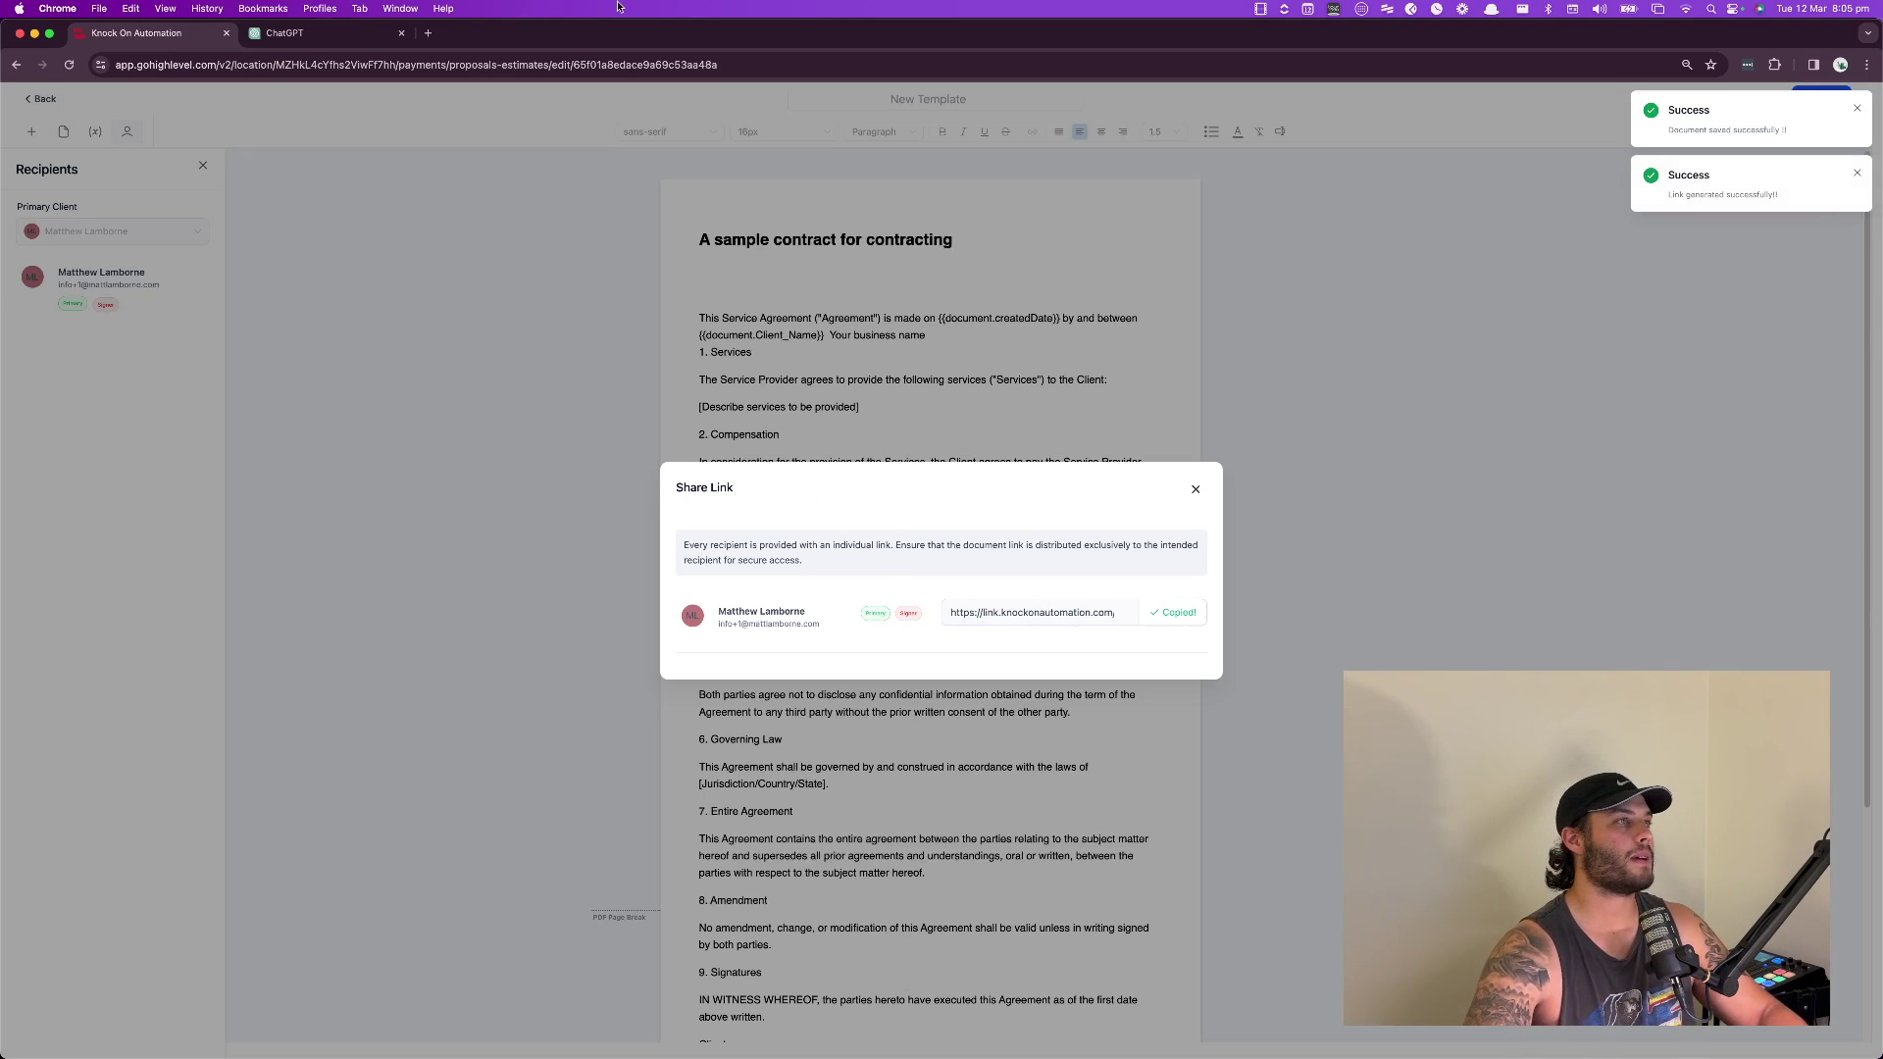
click(429, 37)
key(super+v)
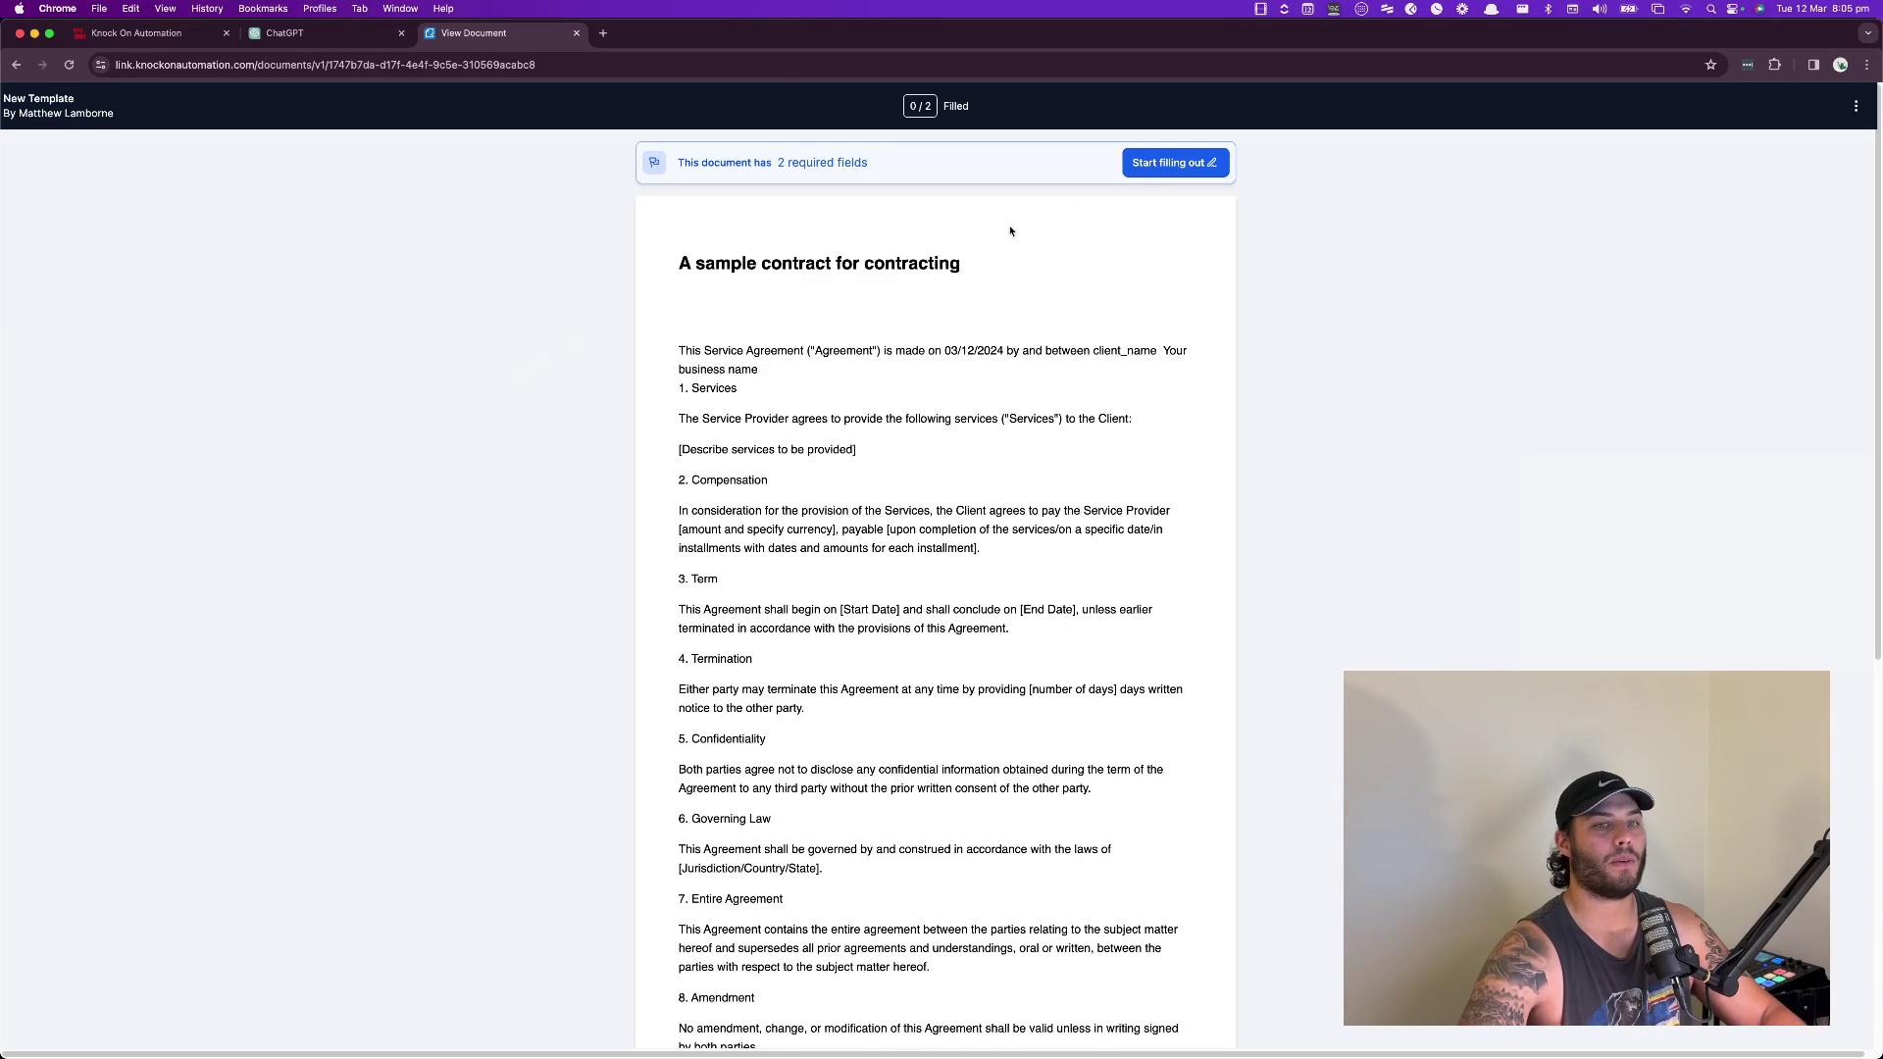
- Apply the typed client signature to the required Signature field
click(1156, 173)
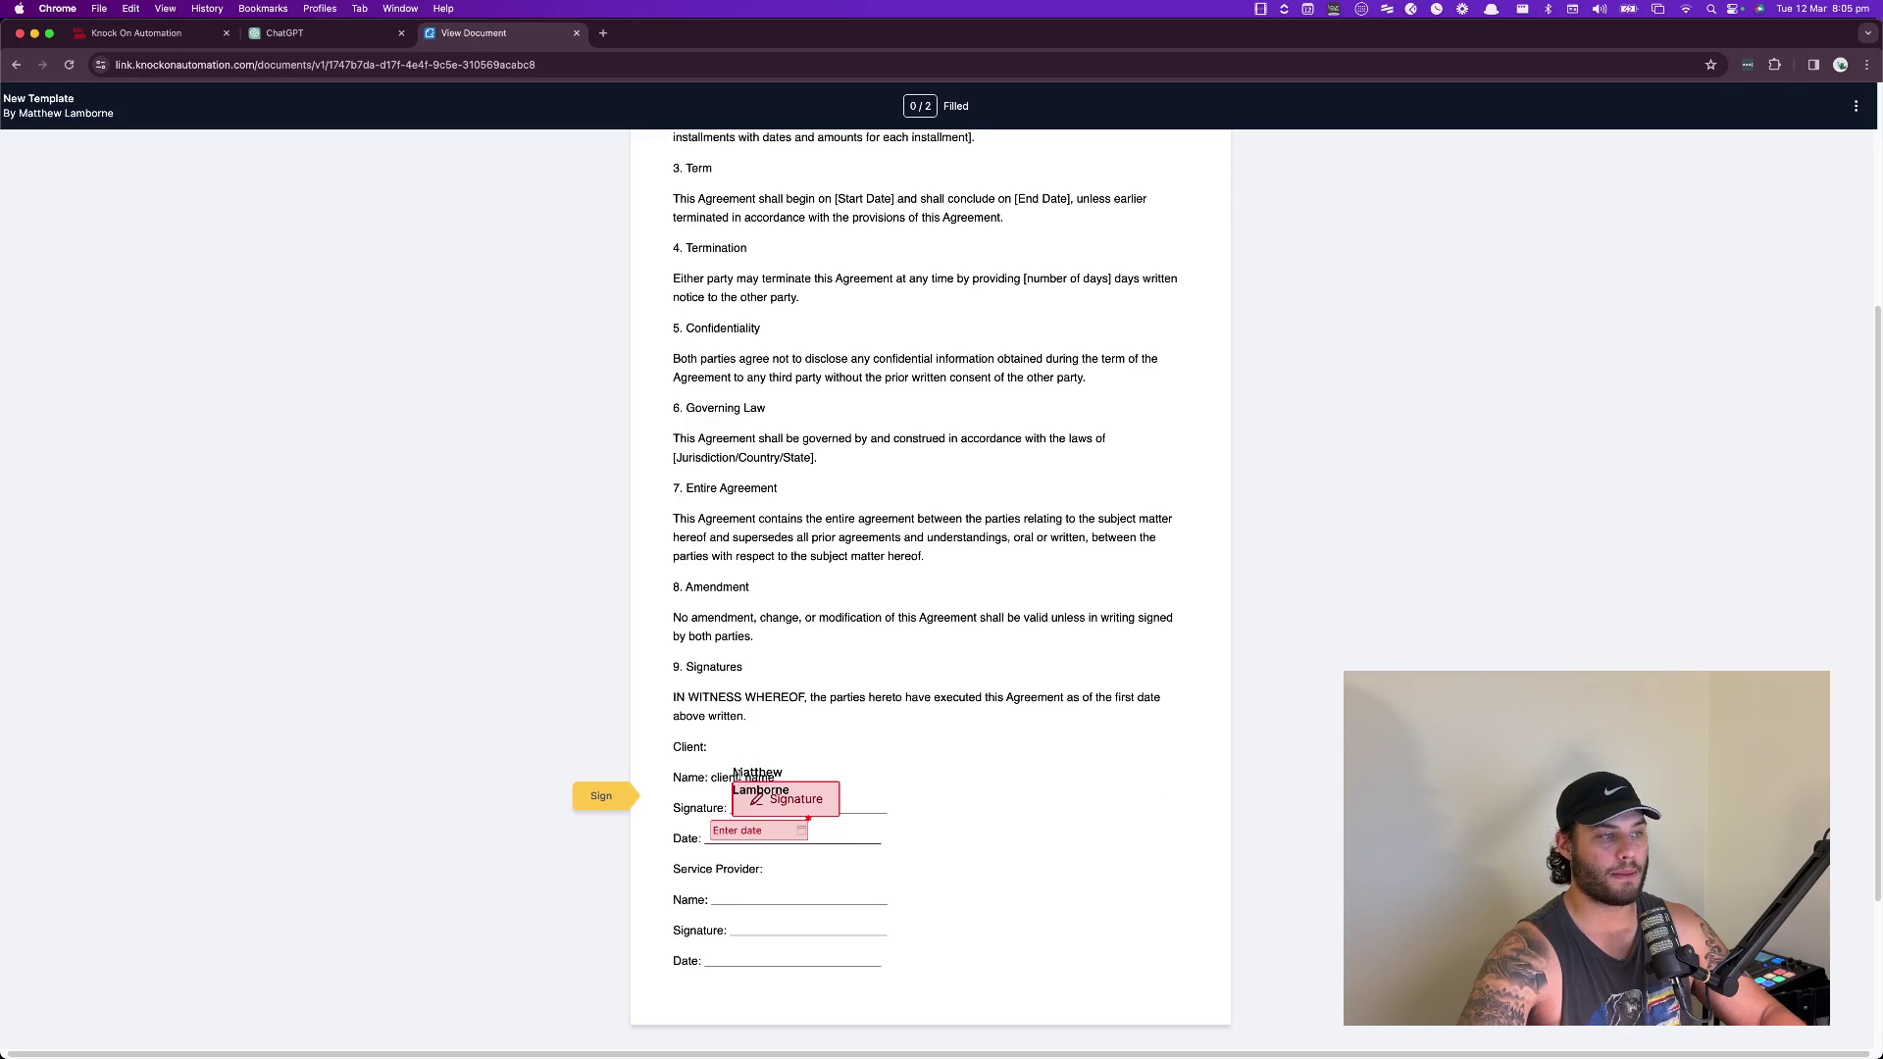
scroll(813, 777, up, 4)
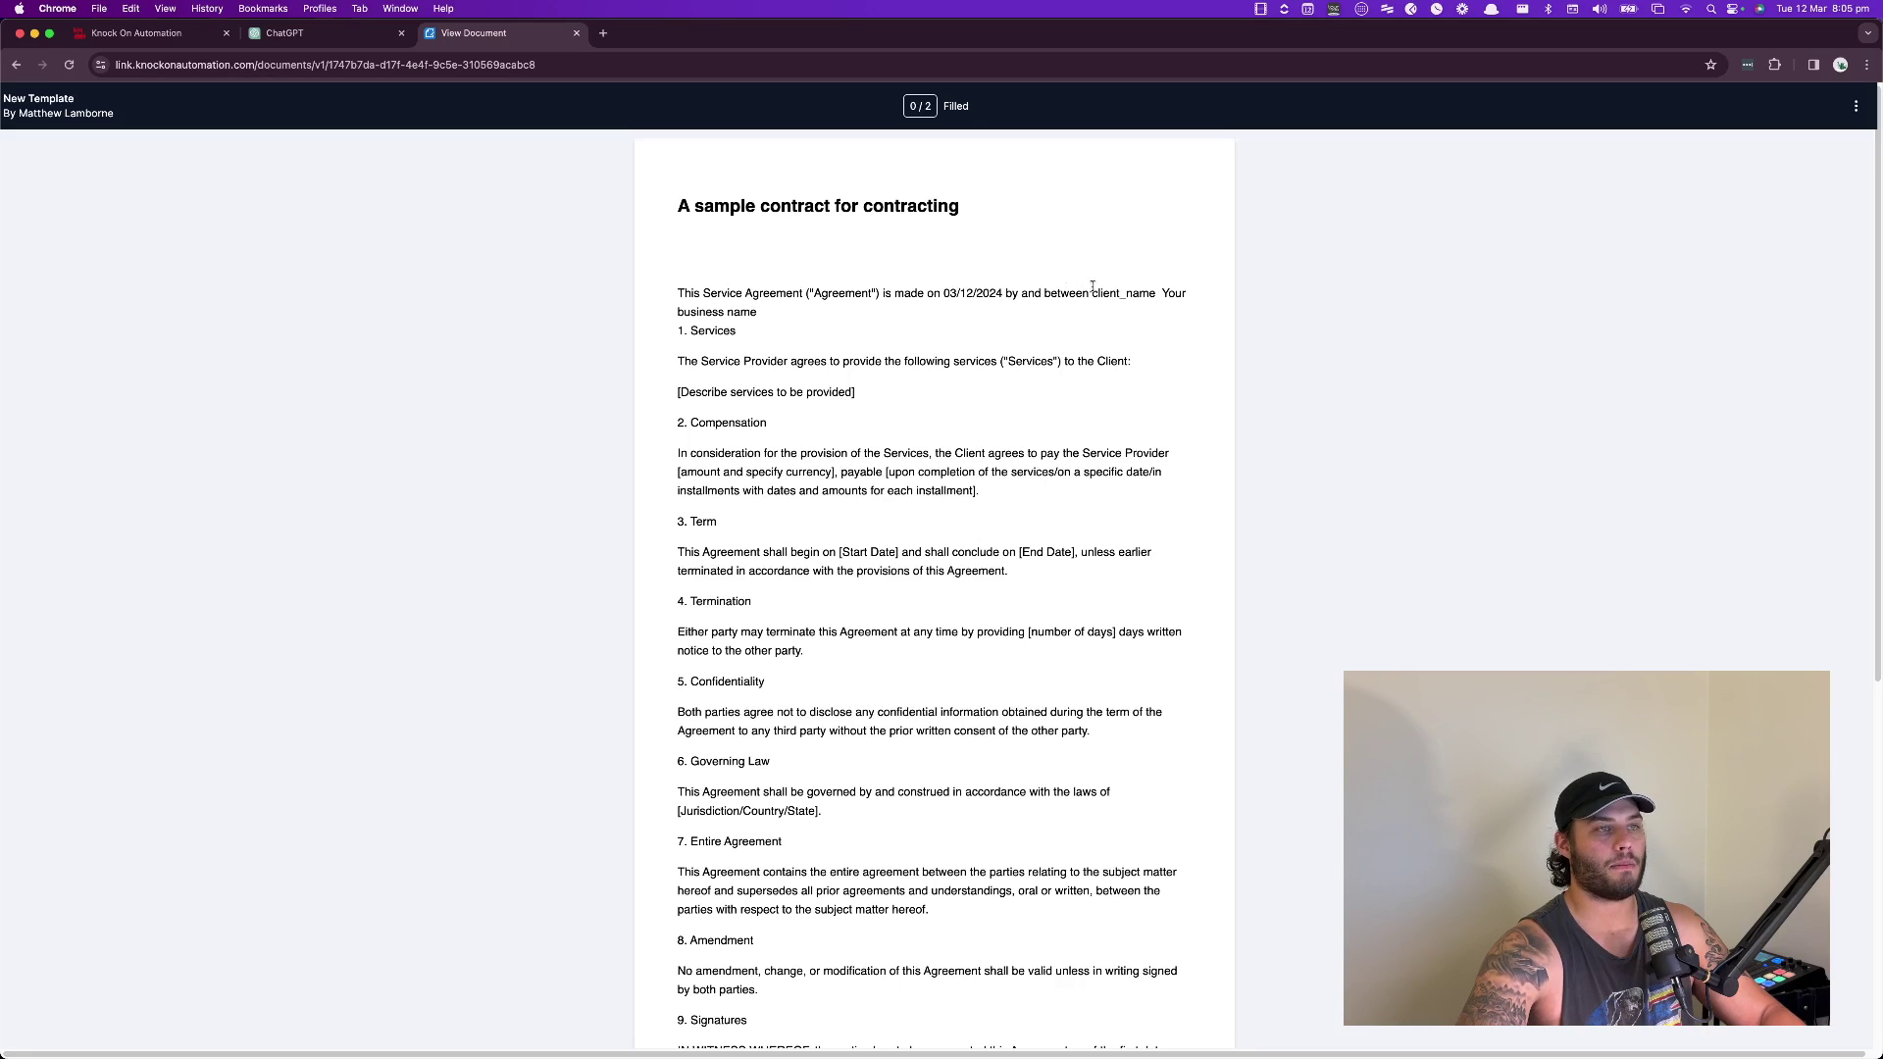
drag(1091, 286, 1198, 296)
scroll(793, 639, down, 6)
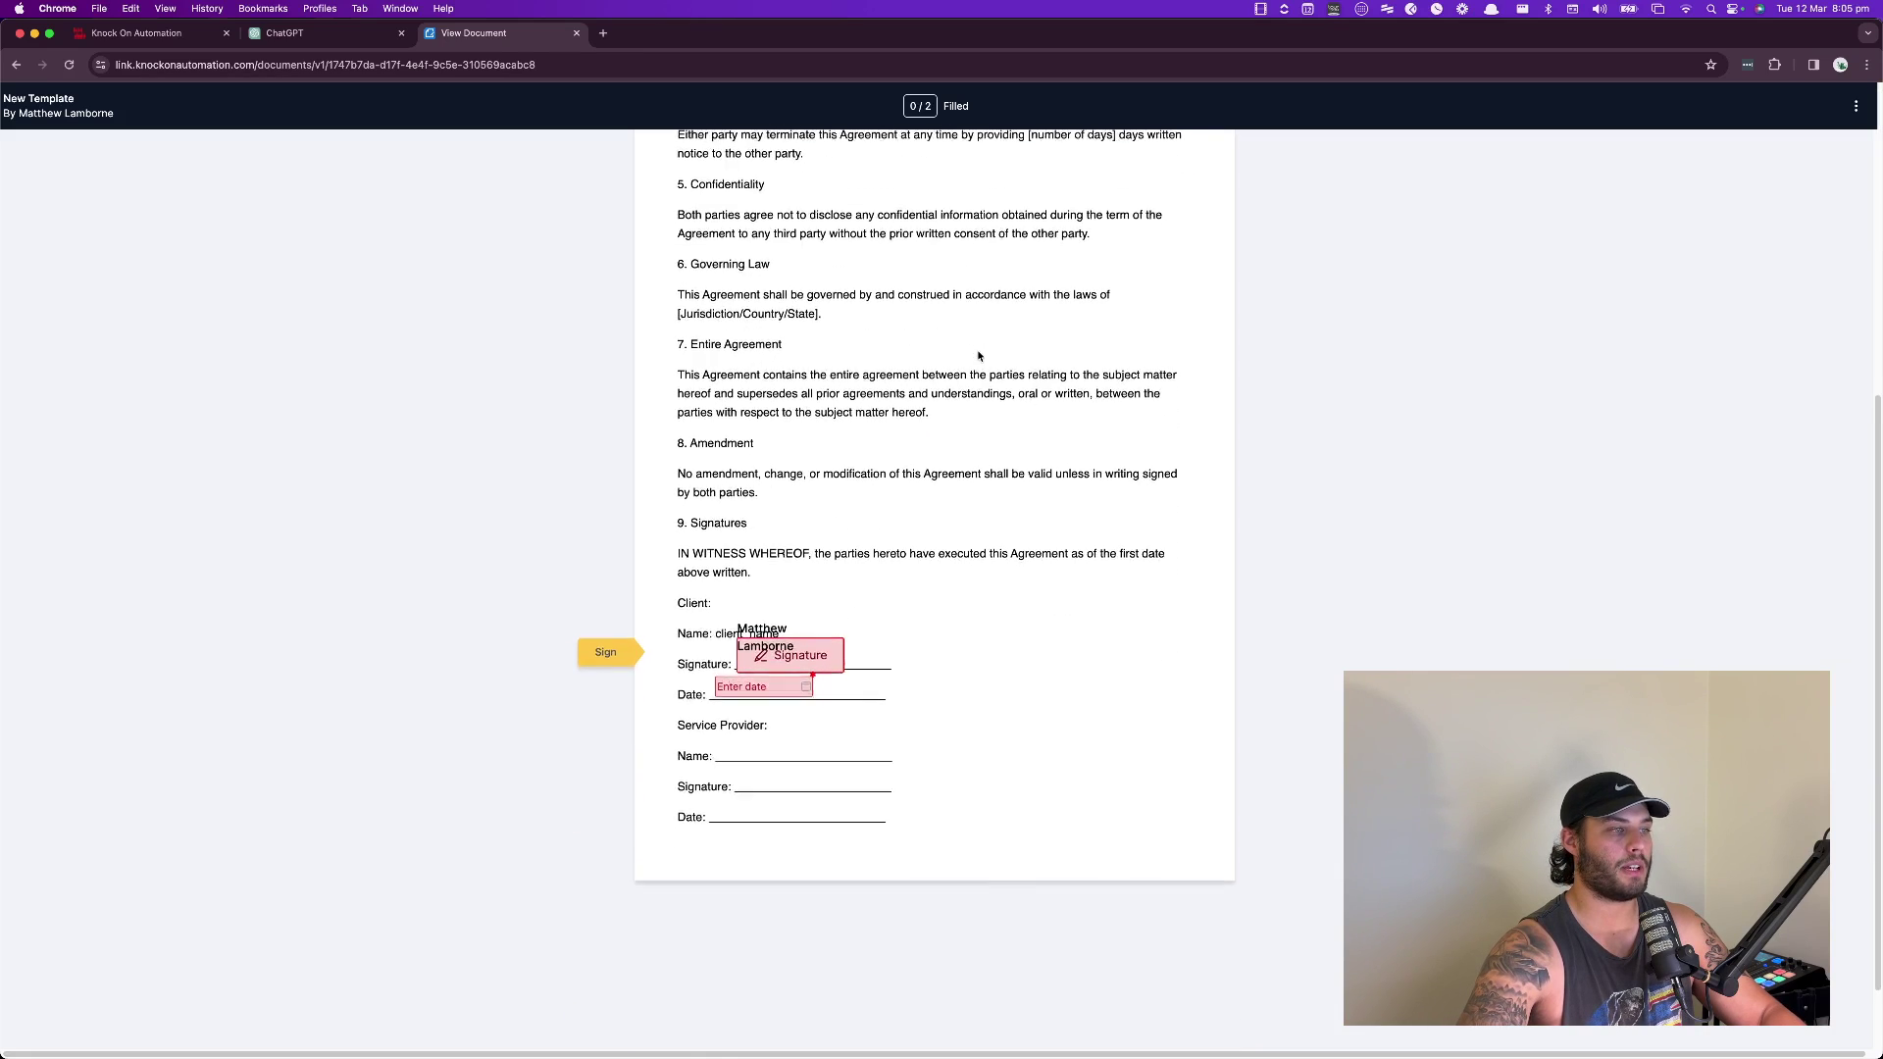
click(766, 644)
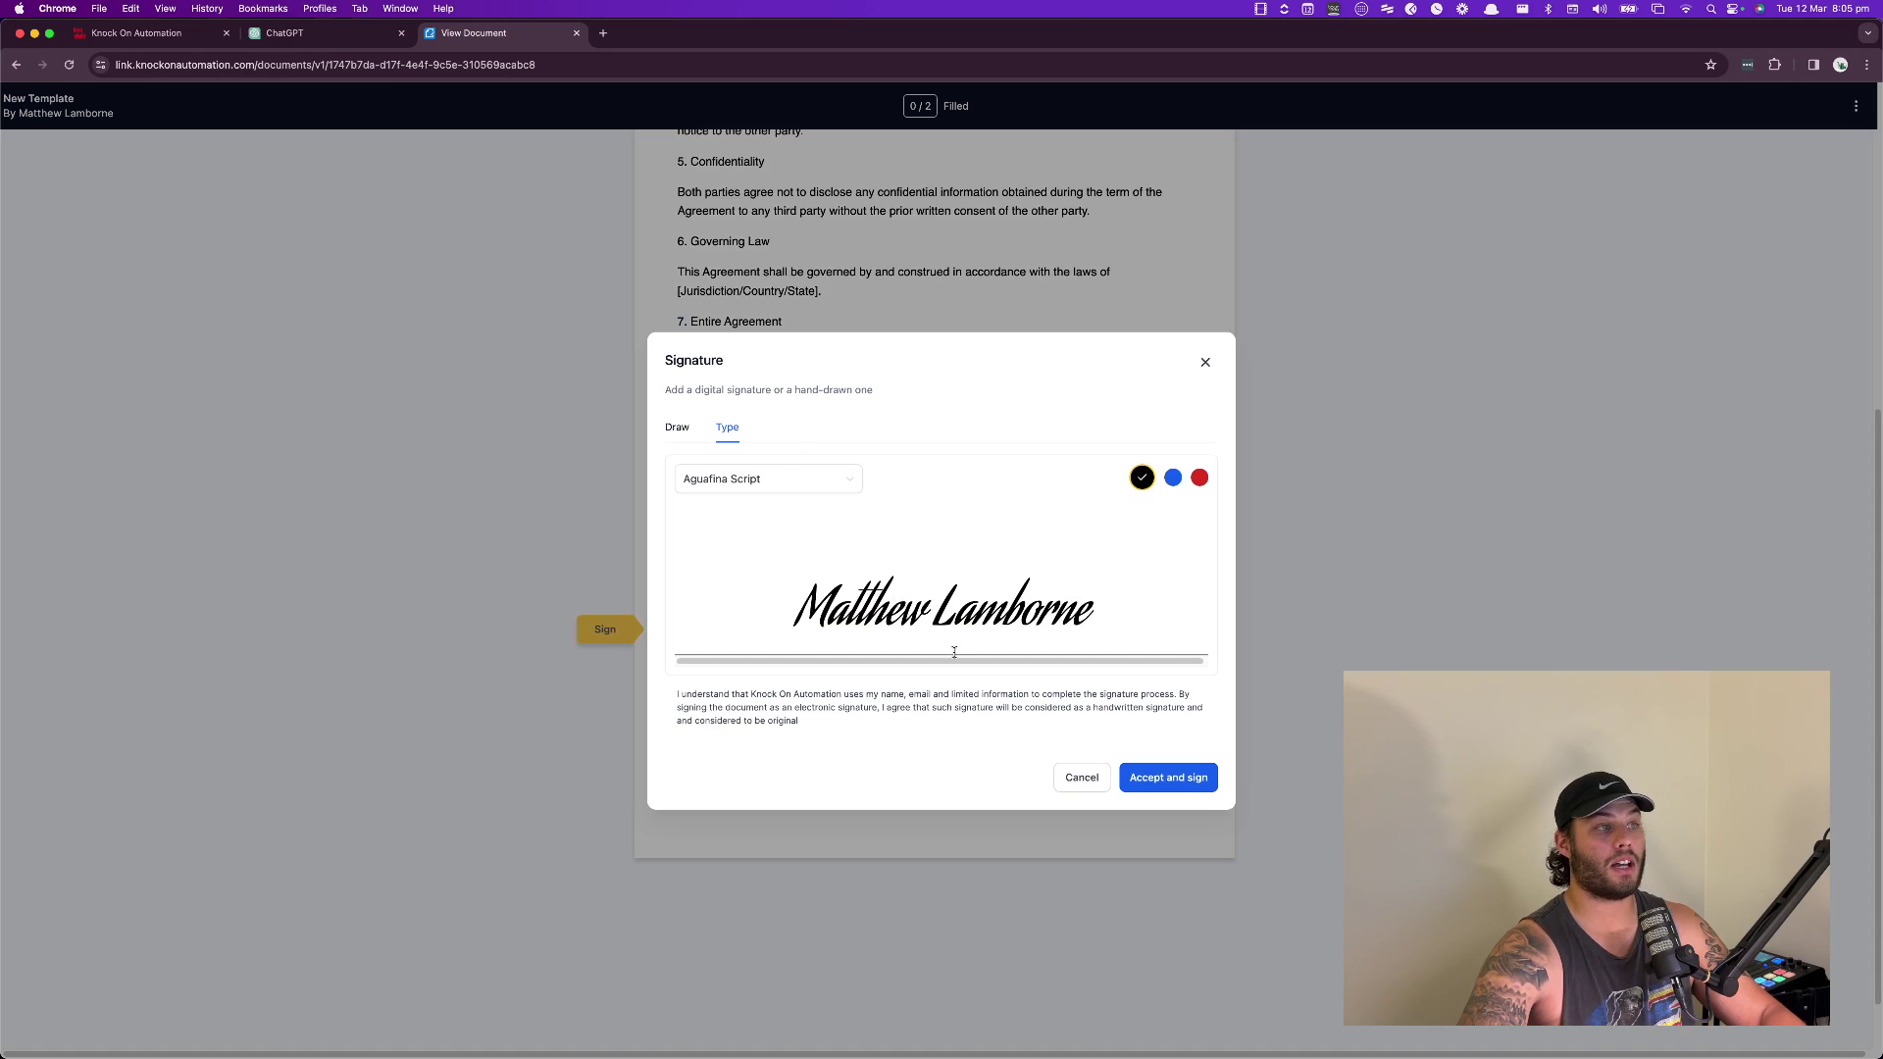
click(1165, 777)
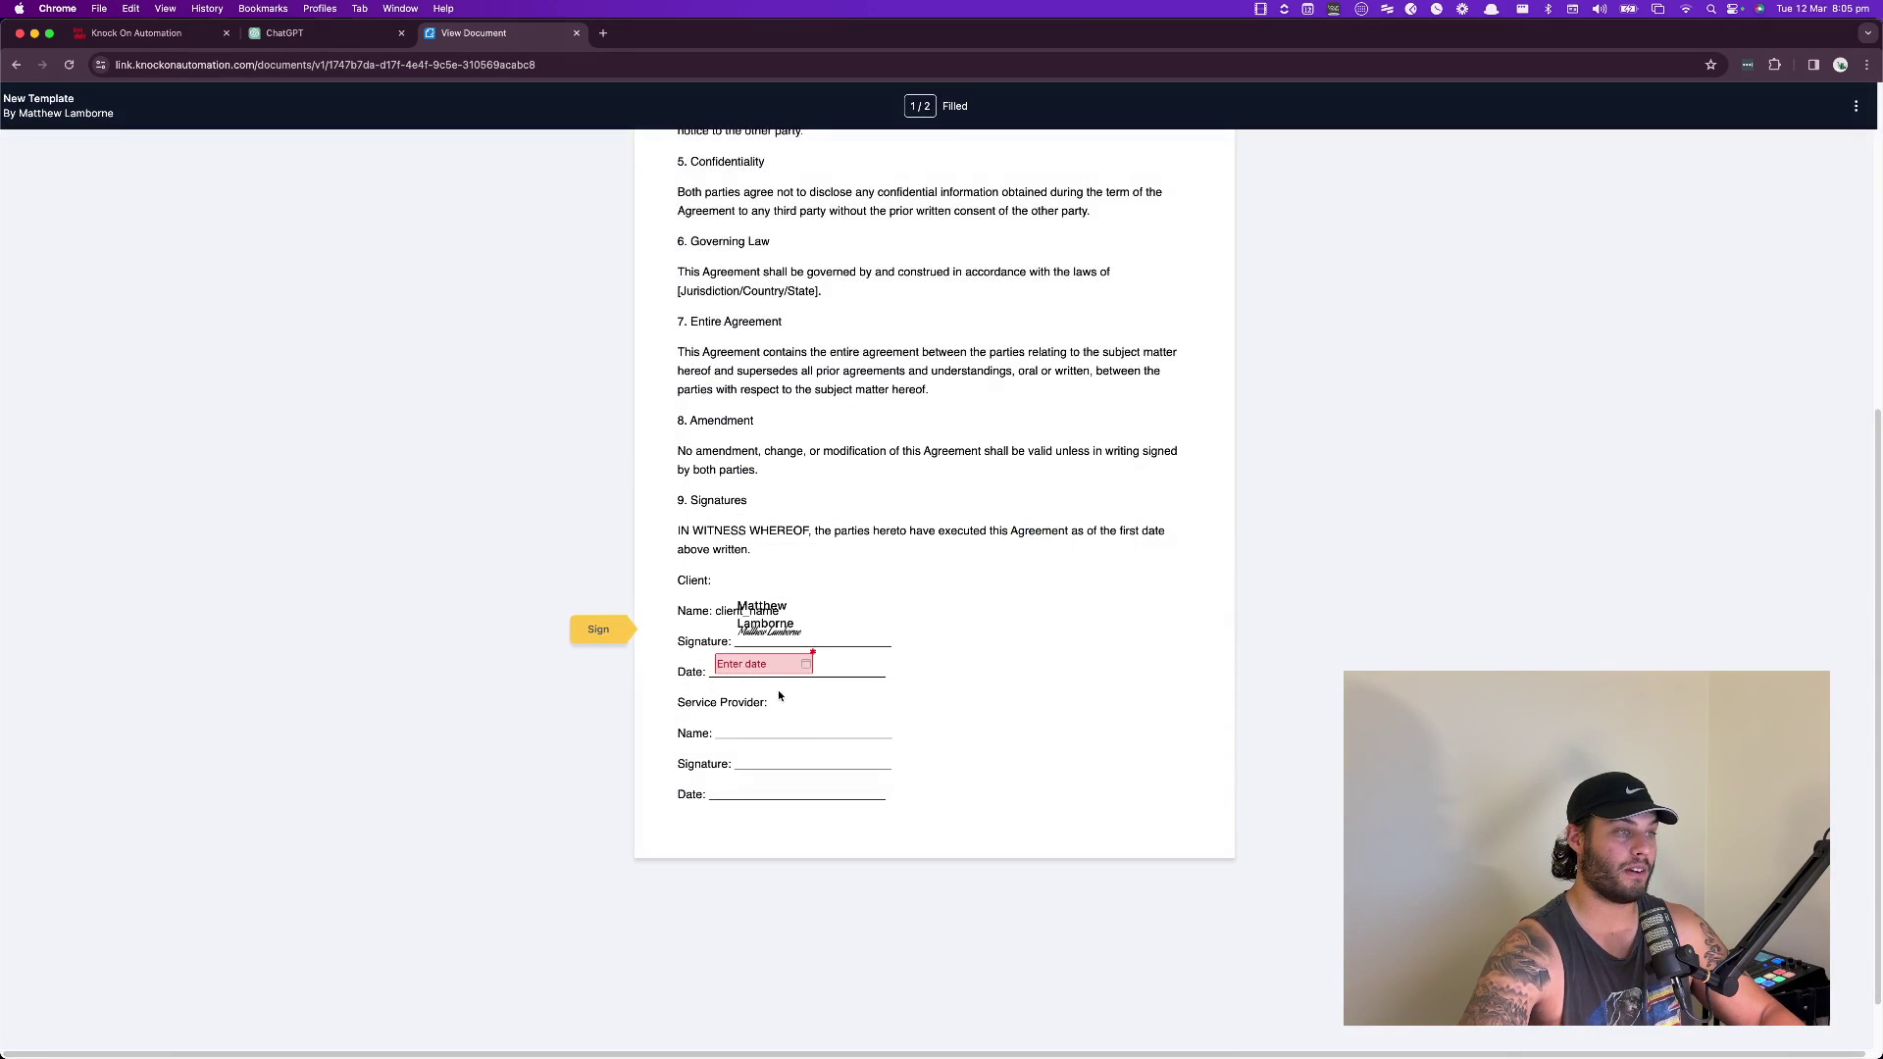
- Set the client Date to 1 March 2024 and submit the signed agreement
scroll(790, 870, up, 1)
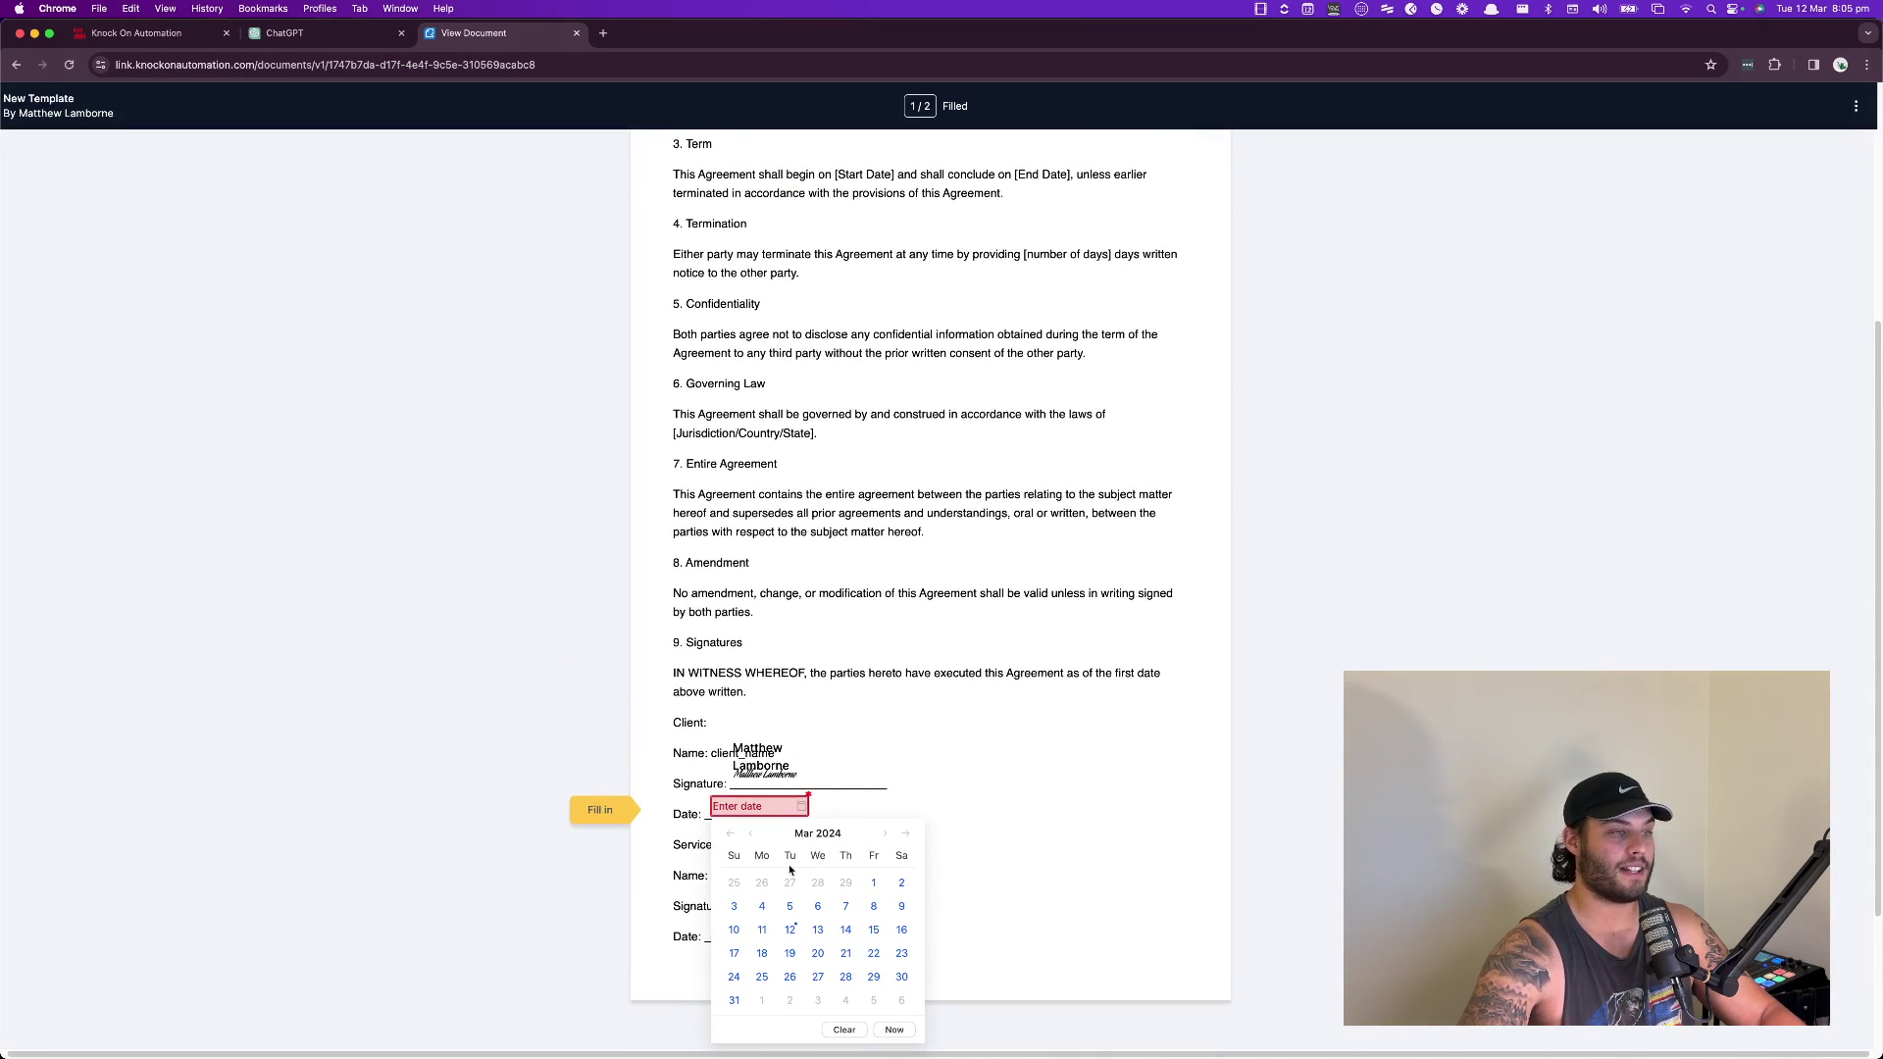
click(874, 884)
scroll(844, 837, down, 3)
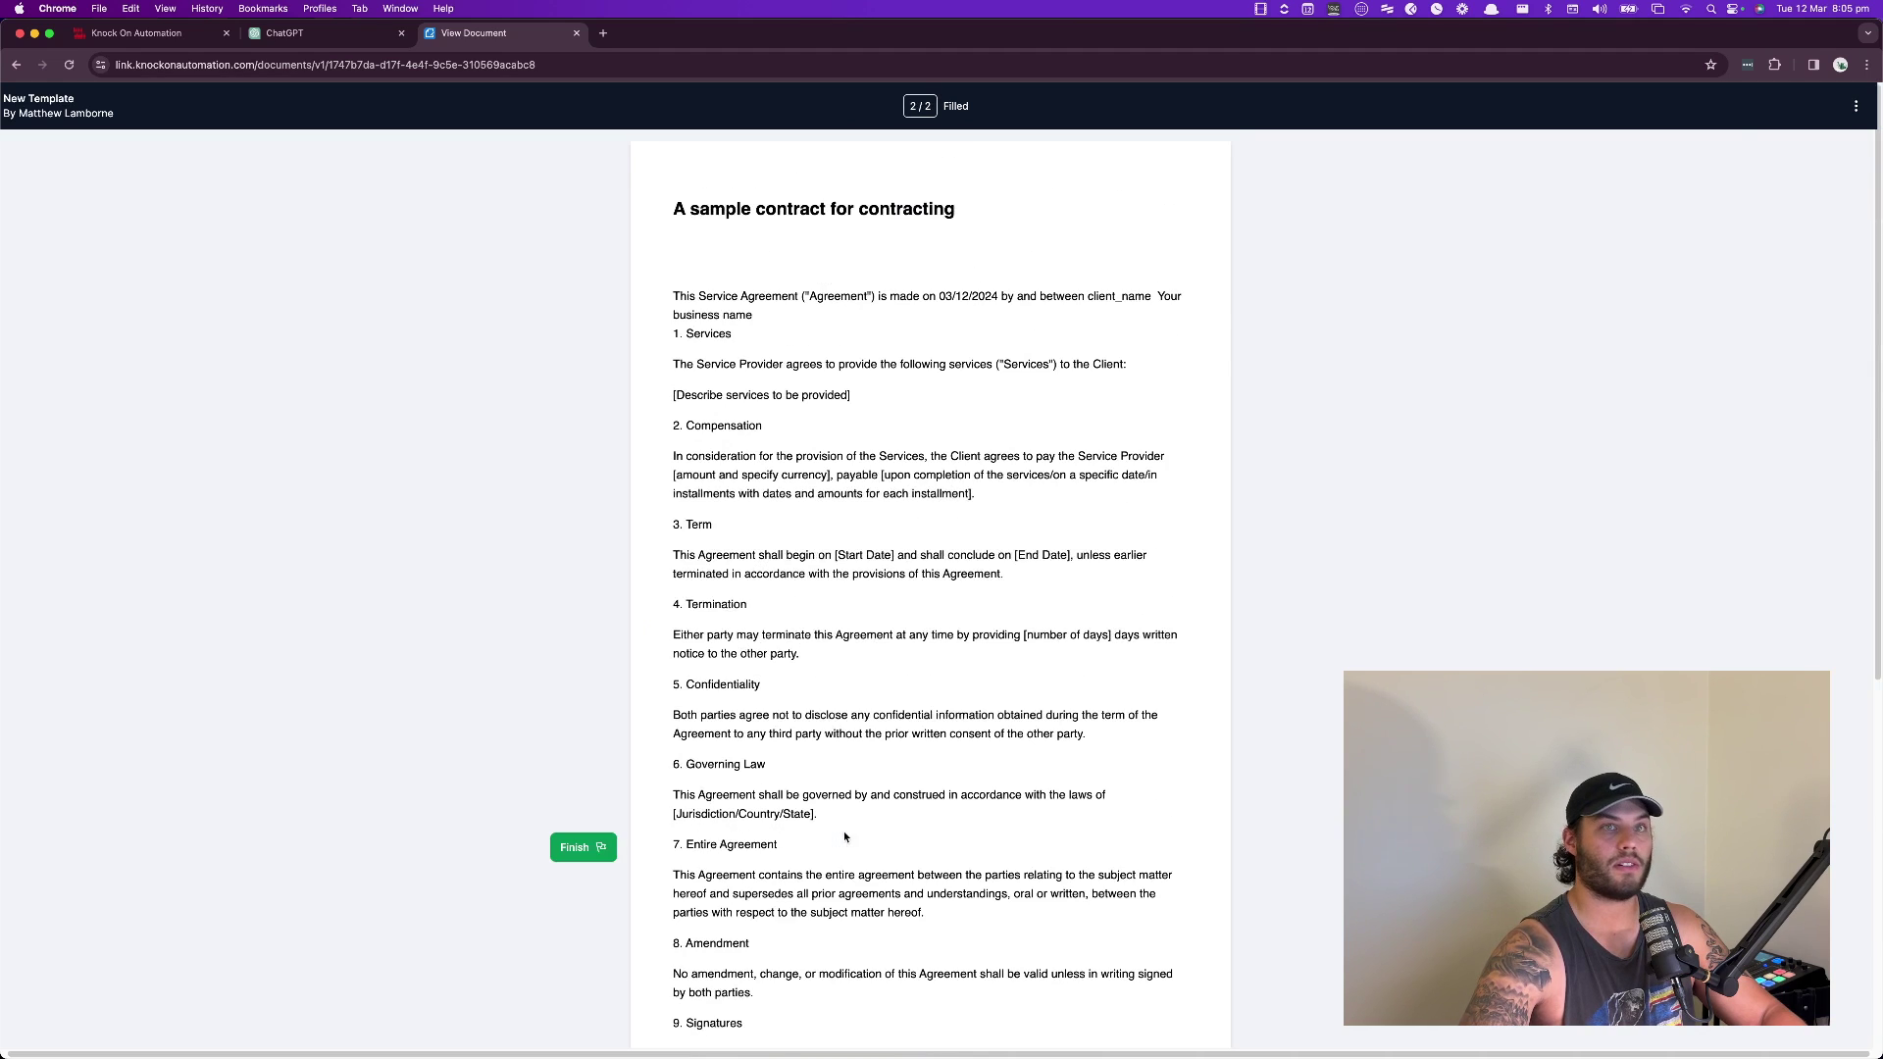
click(589, 847)
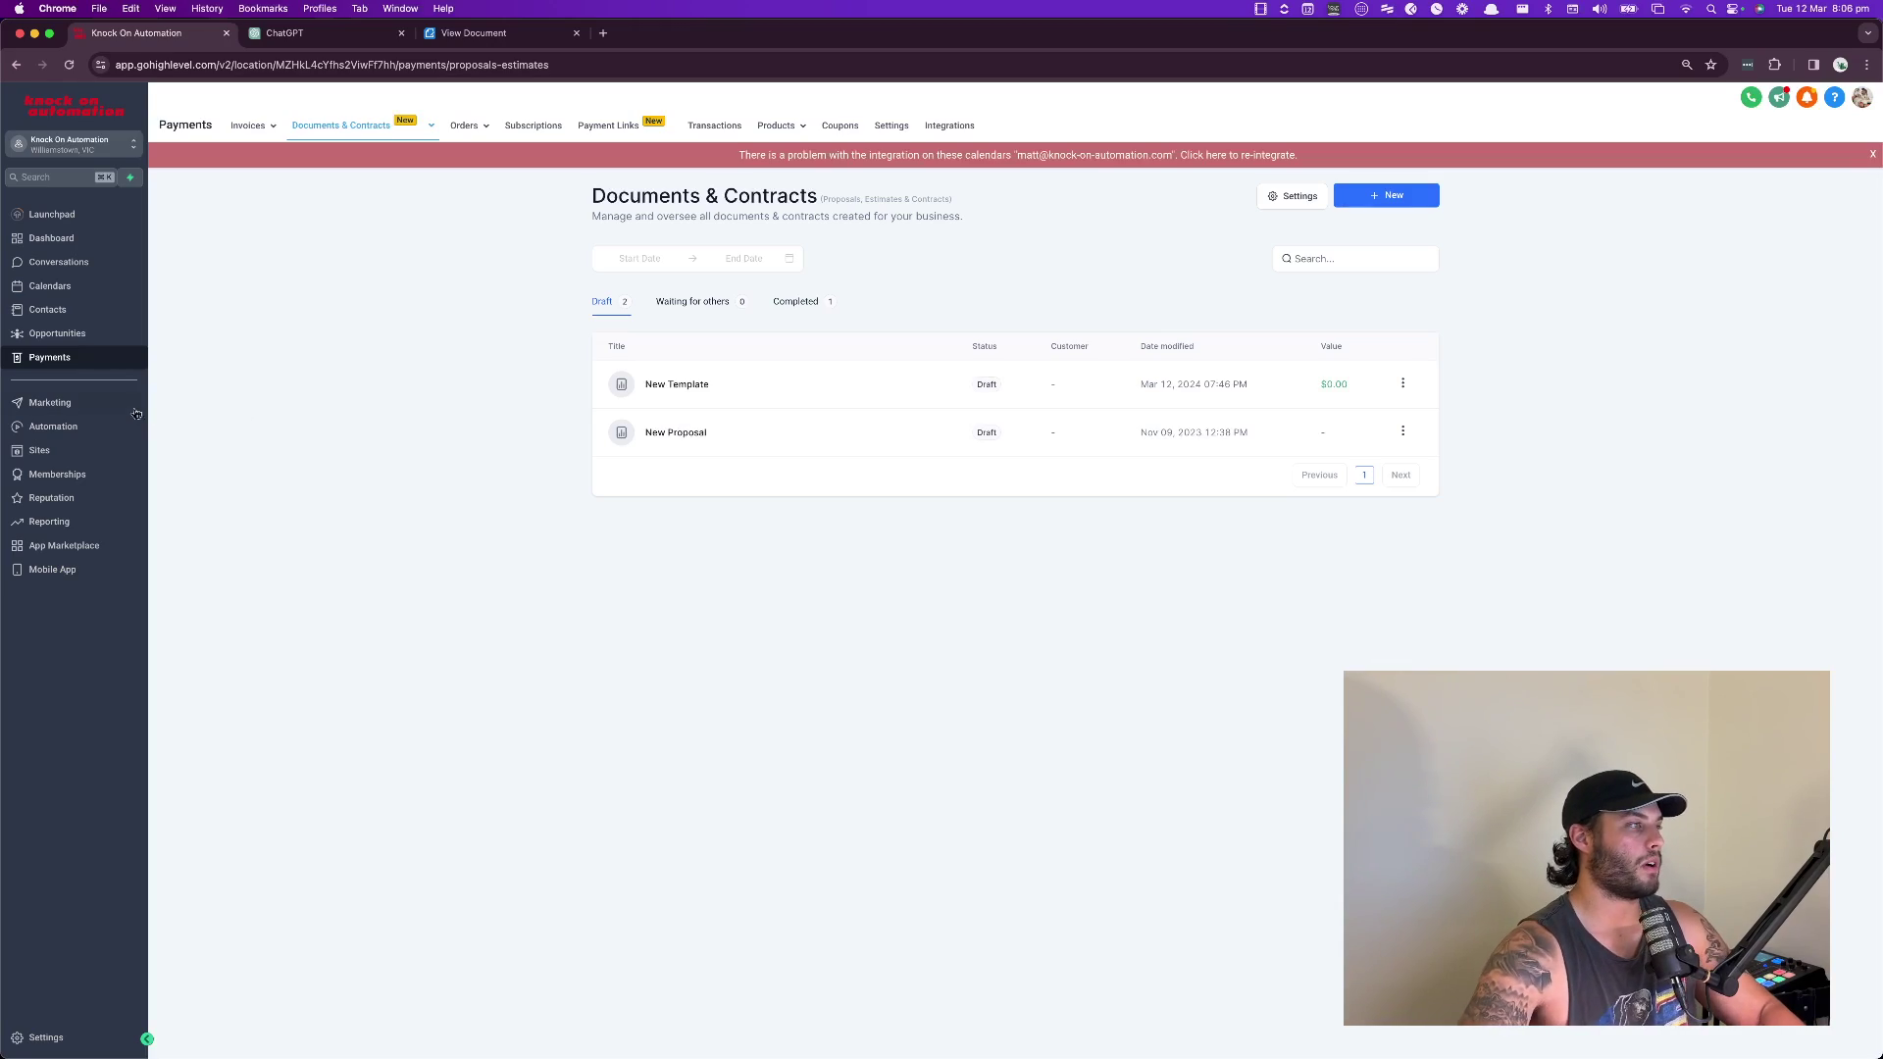
- From Automation, create a new workflow using the Start from scratch option
click(57, 334)
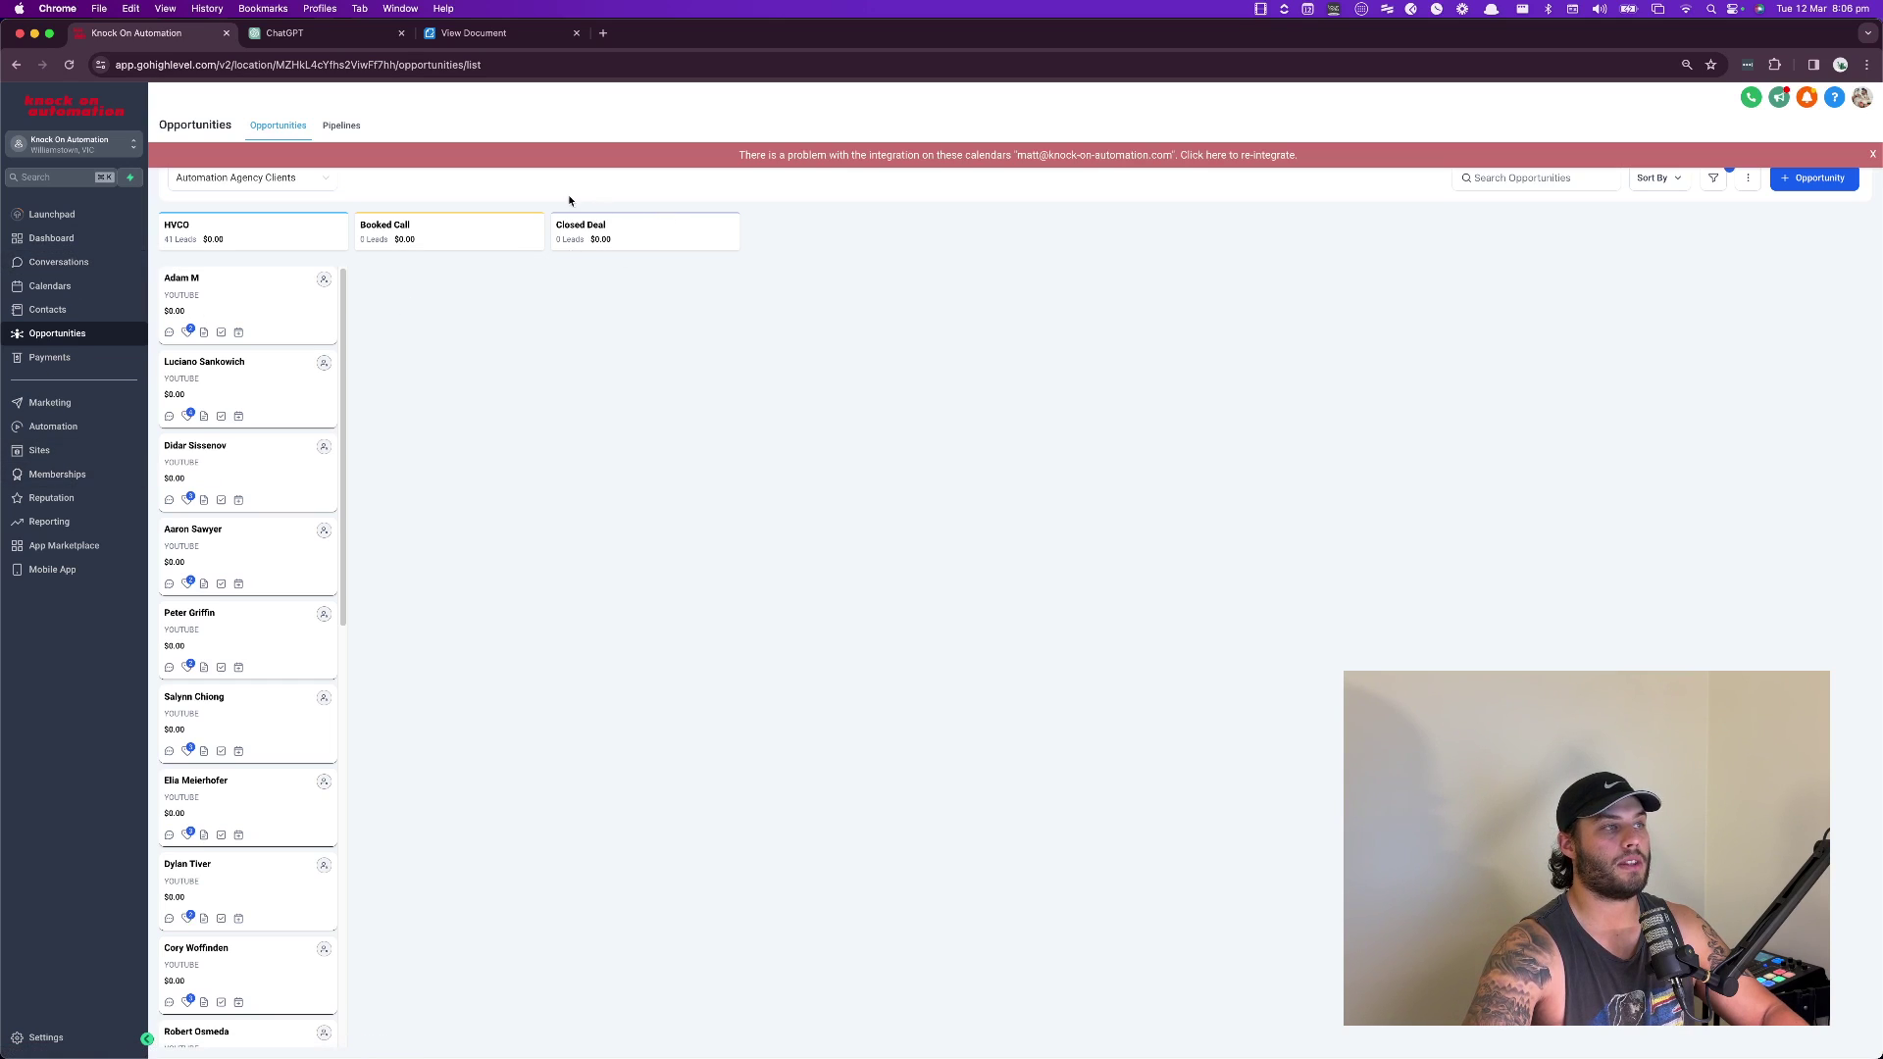
click(59, 425)
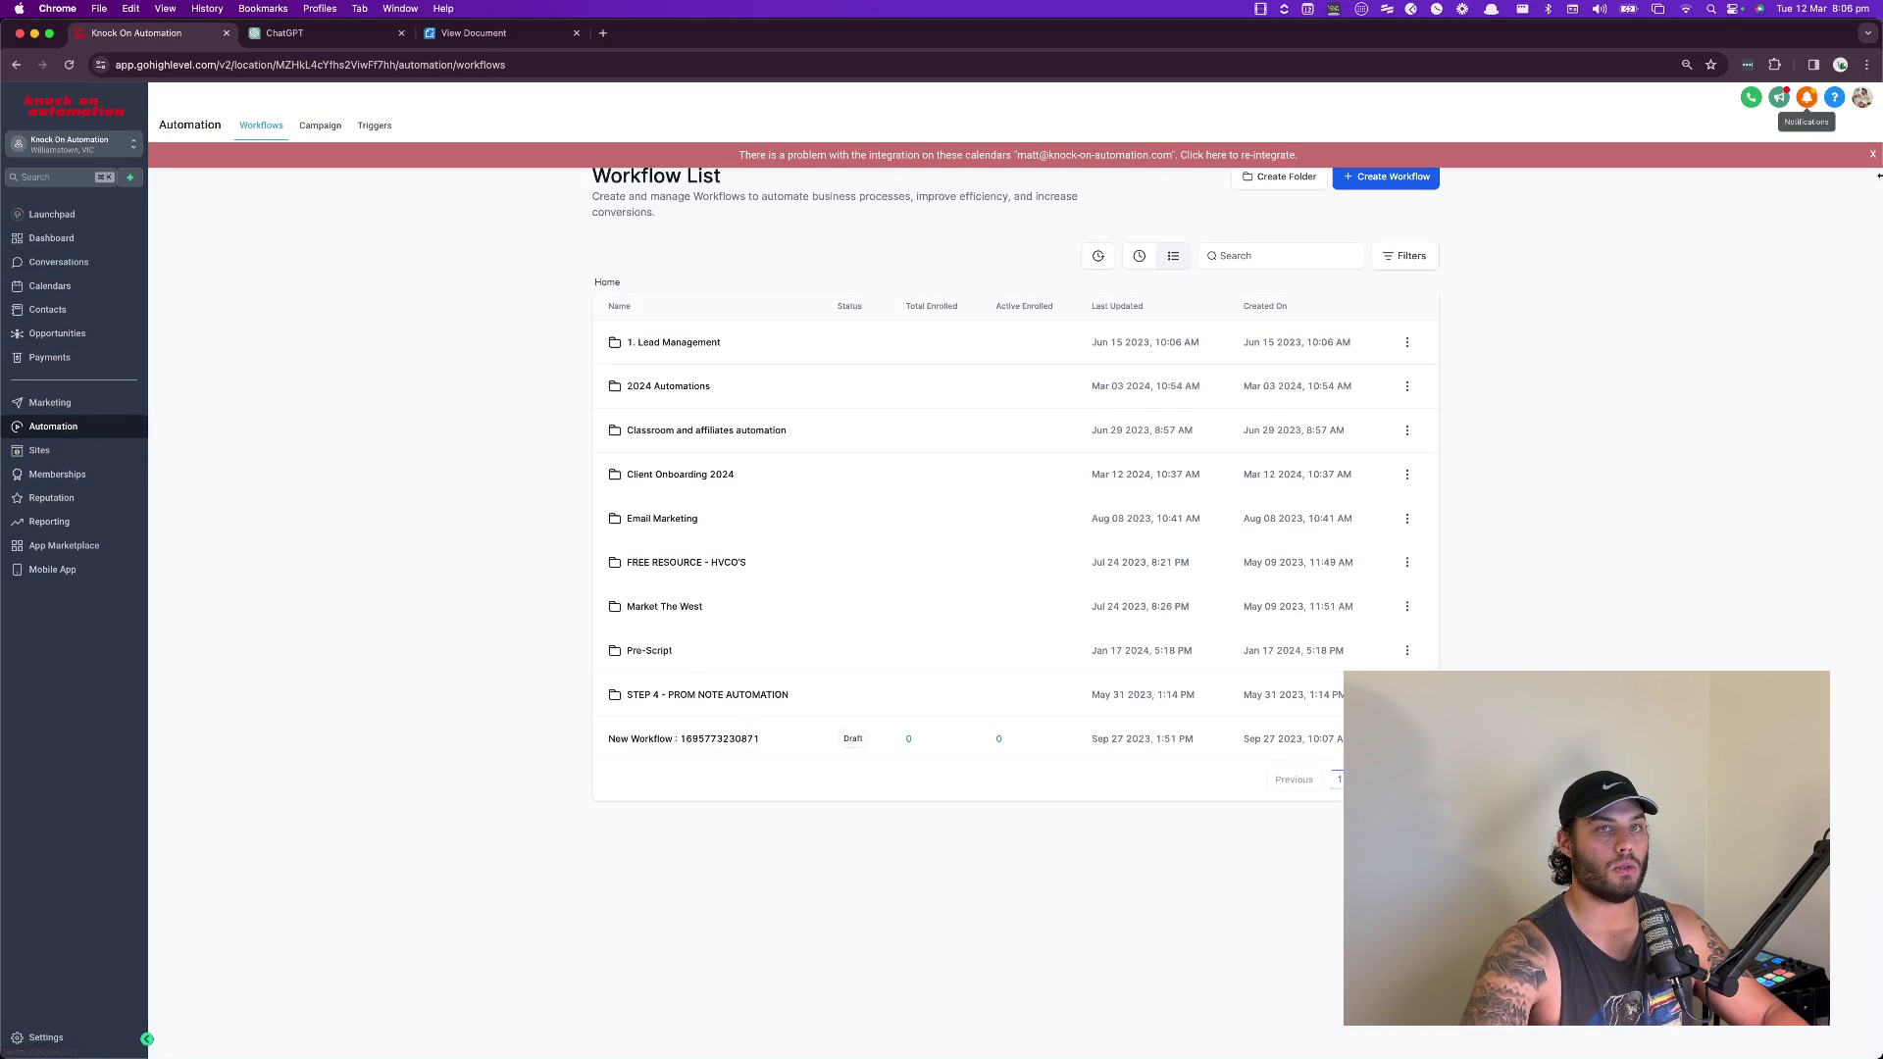
click(1386, 173)
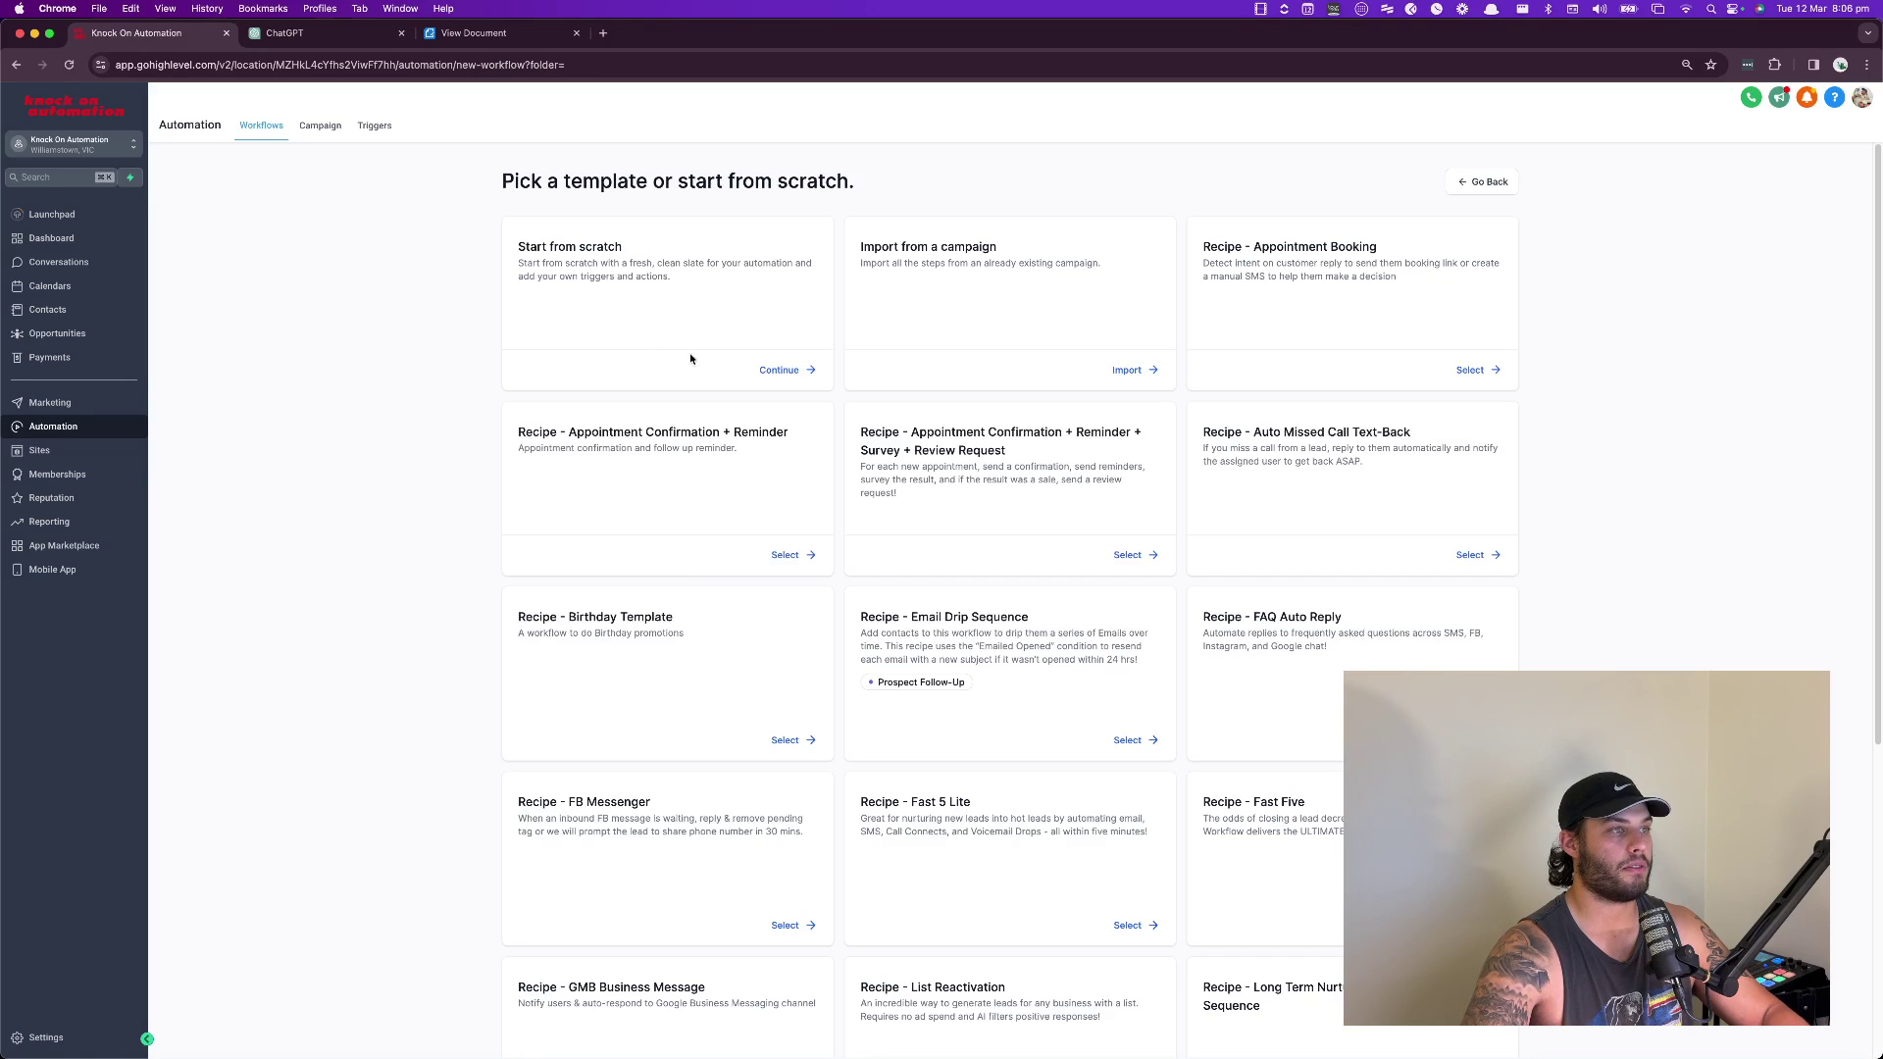
click(779, 371)
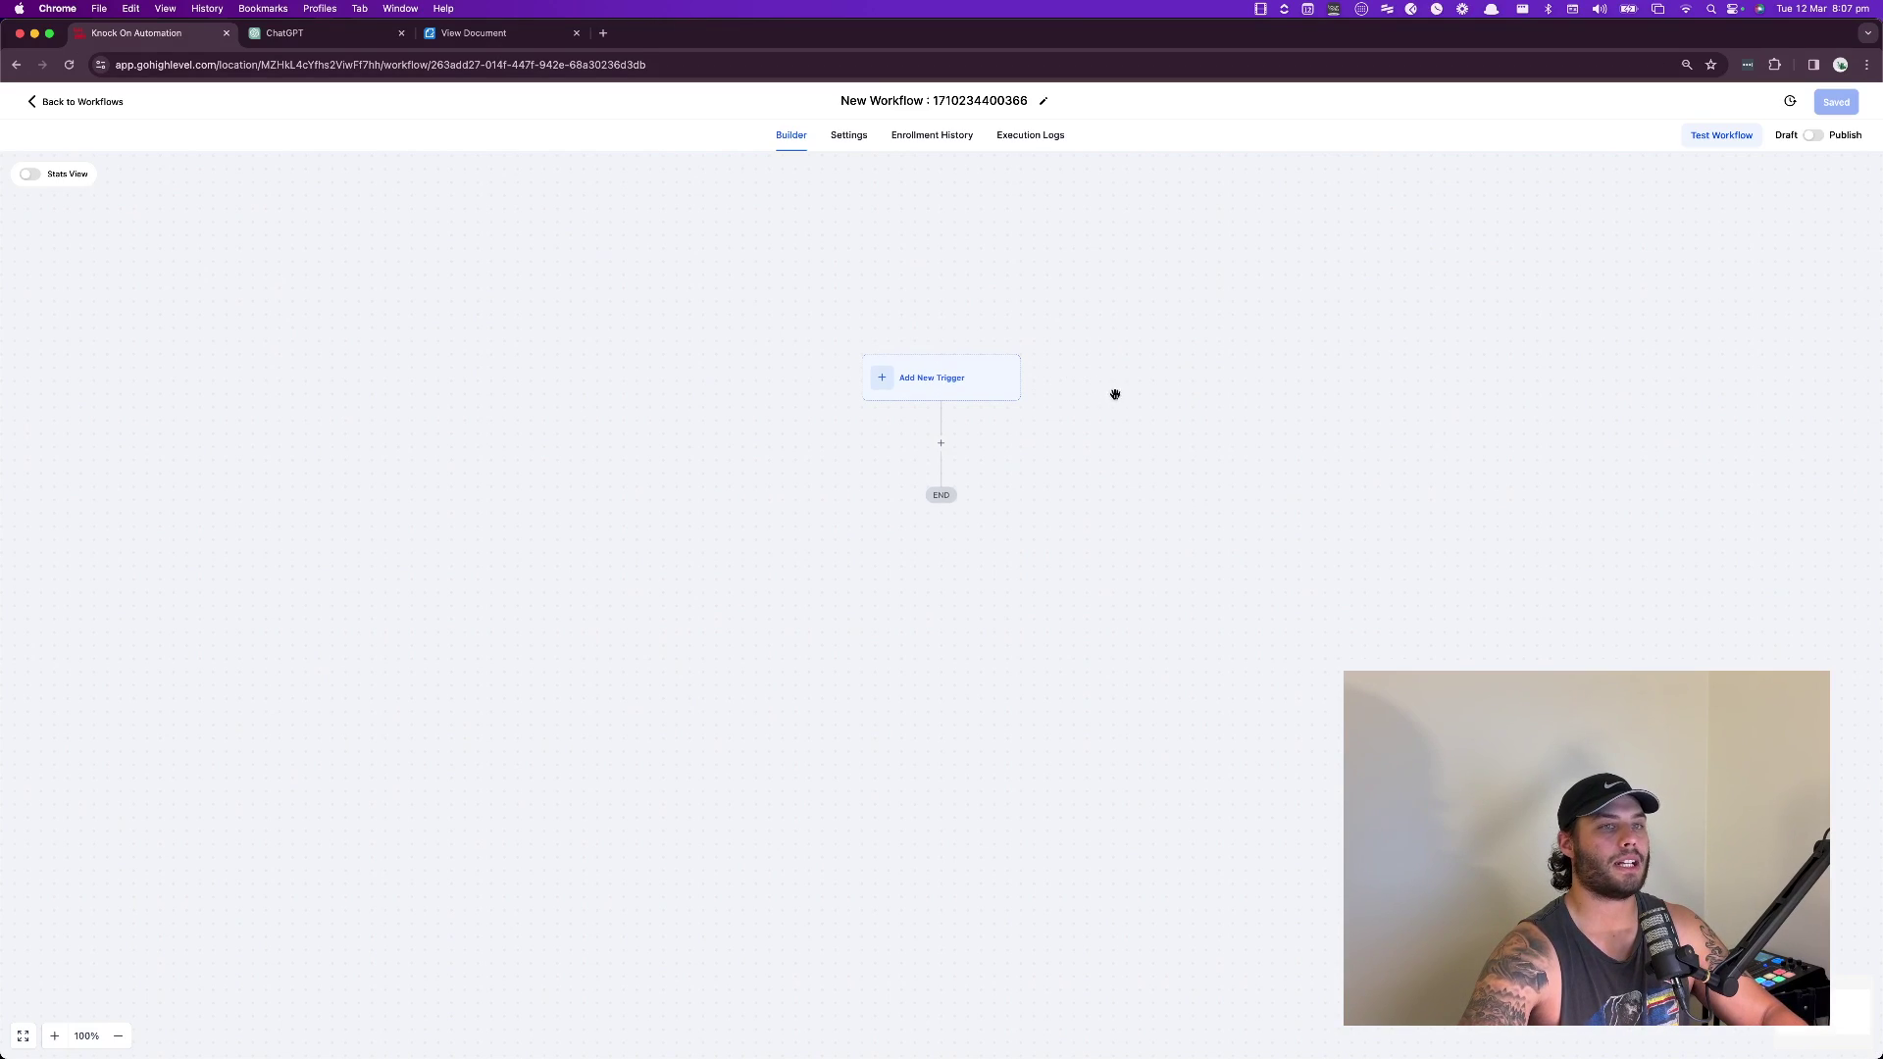
- Add and save a Pipeline Stage Changed trigger filtered to Automation Agency Clients pipeline, Closed Deal stage
text(pipe)
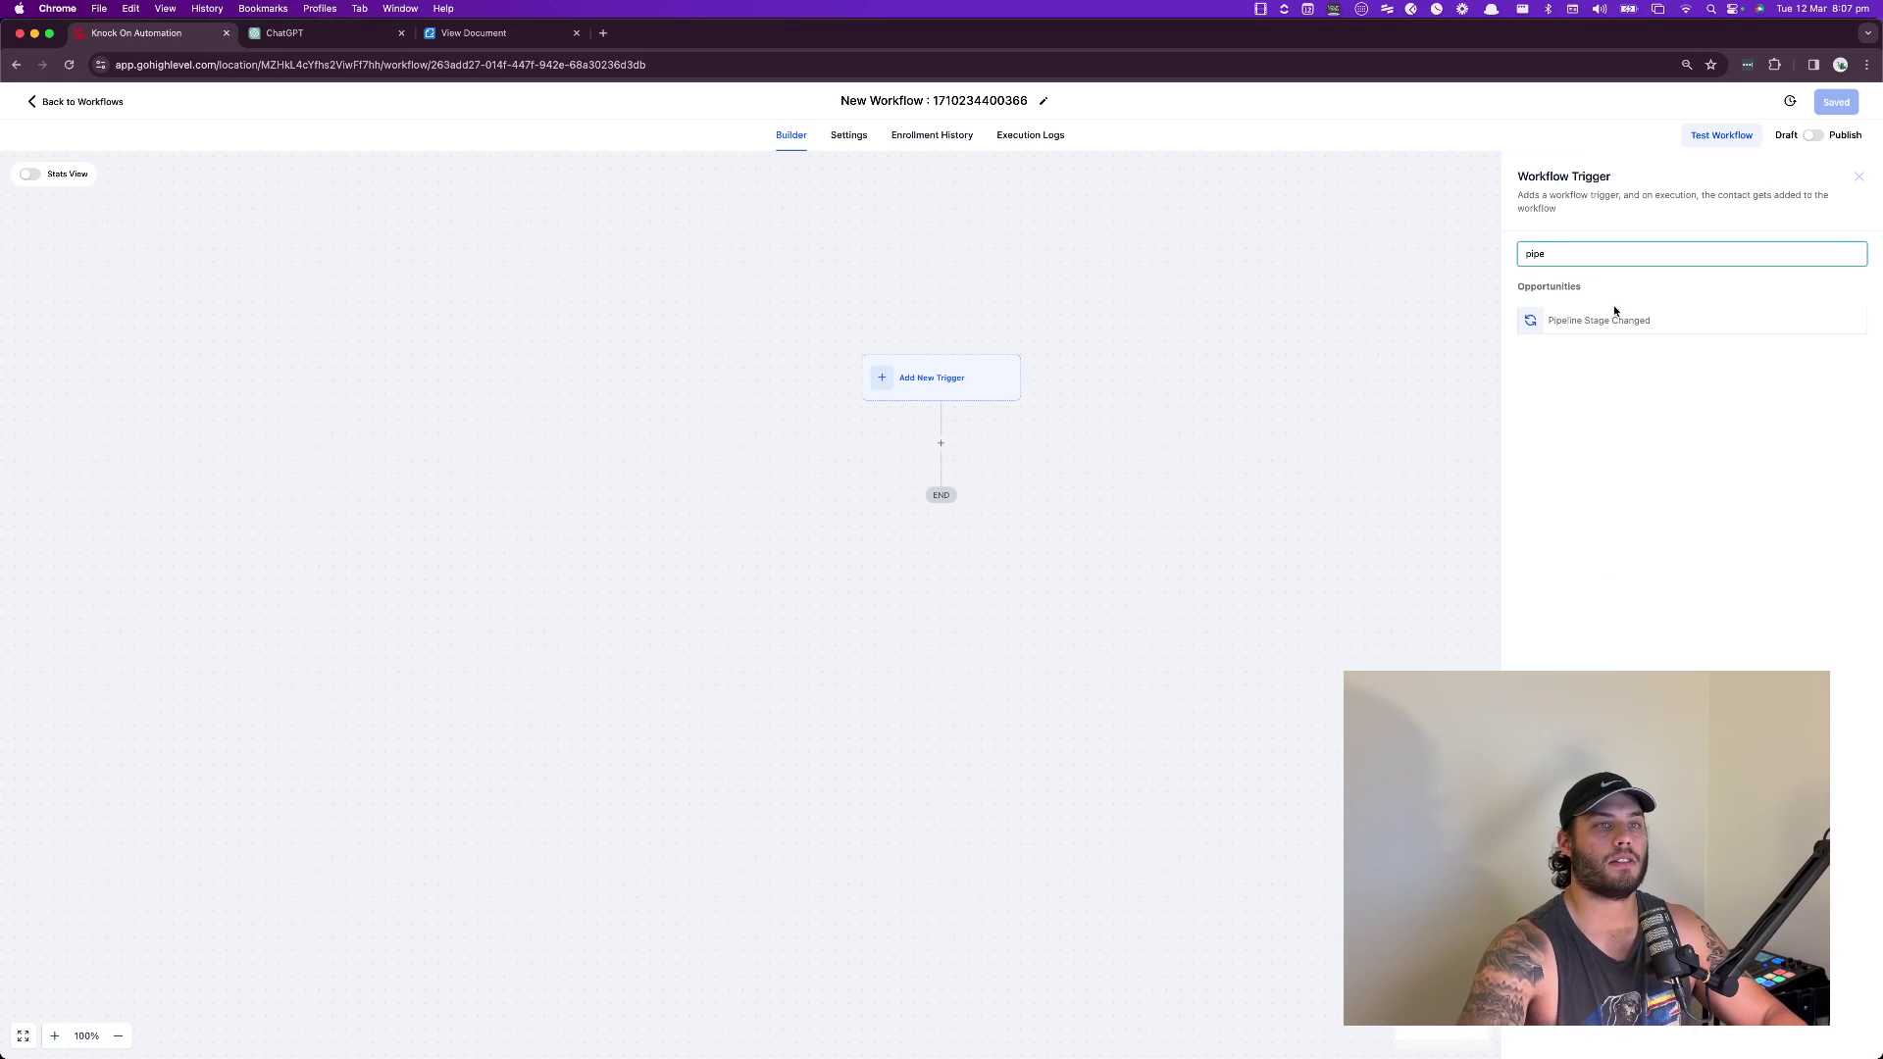
click(1604, 320)
click(1336, 380)
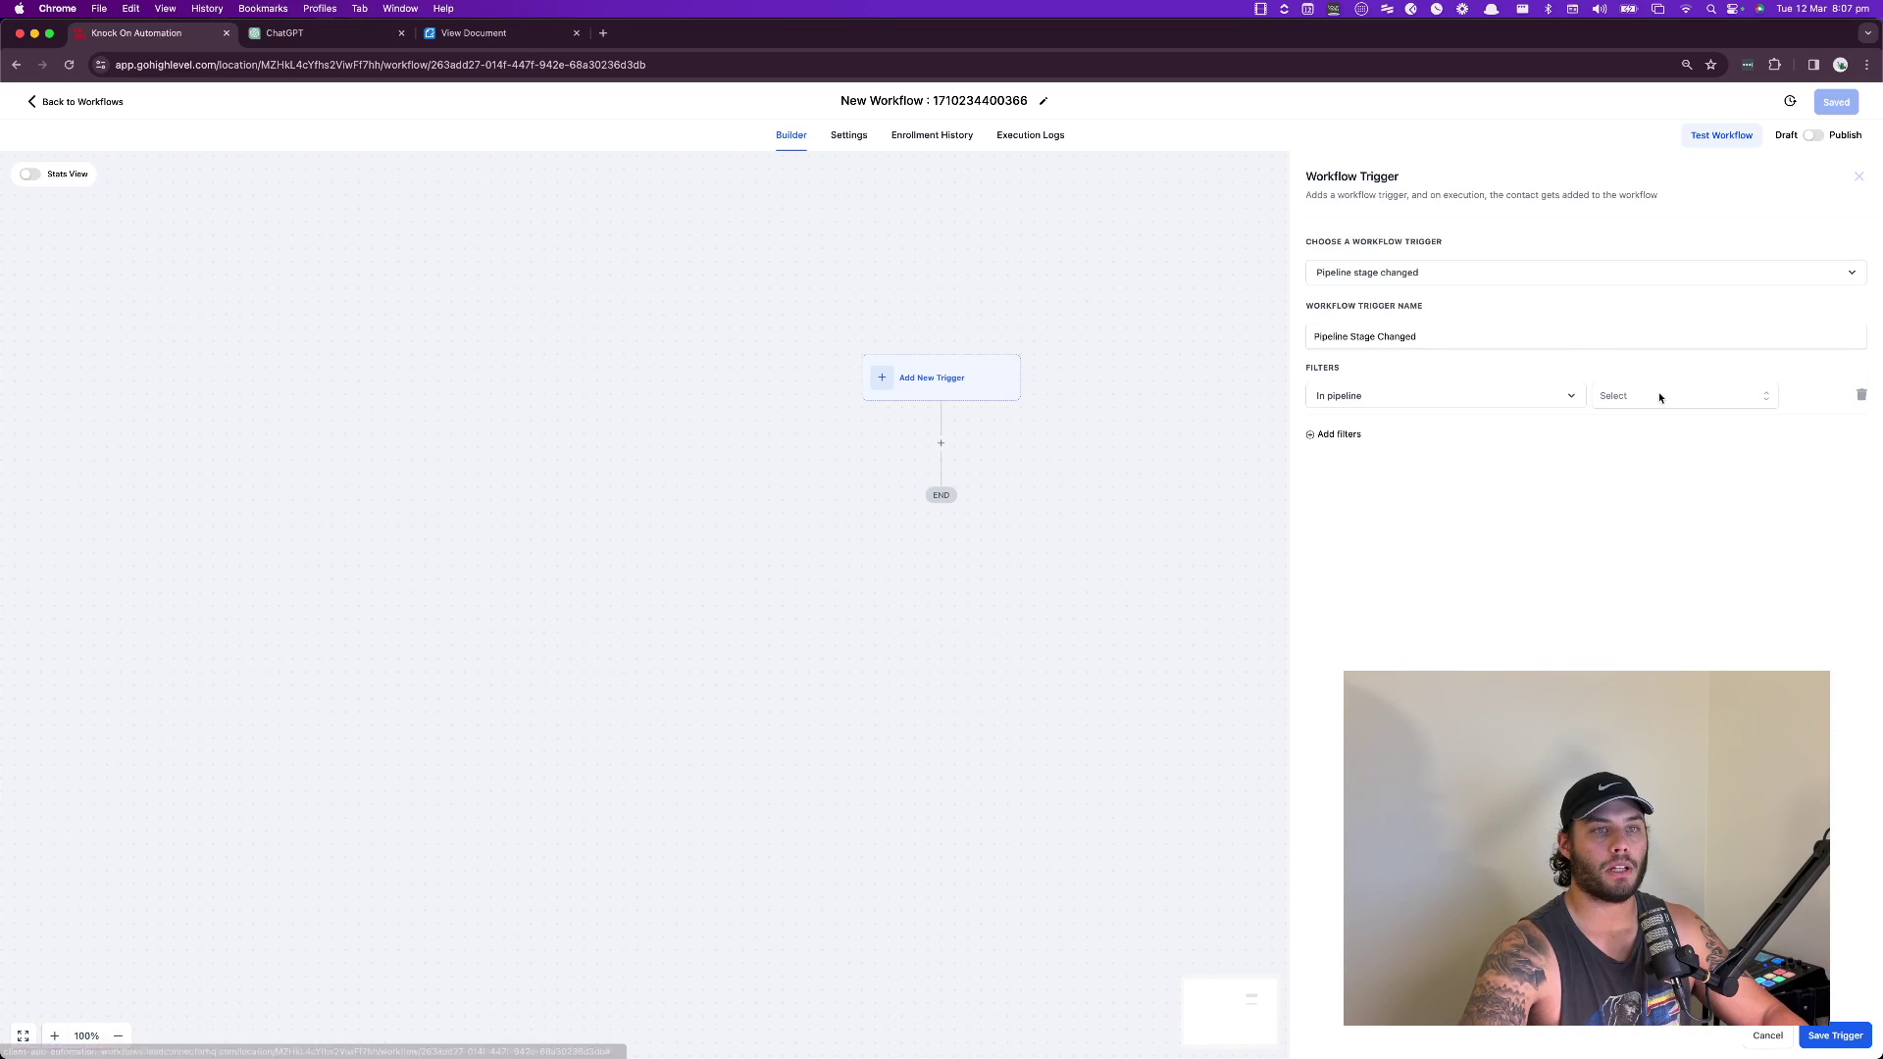
click(1660, 397)
click(1640, 457)
click(1347, 436)
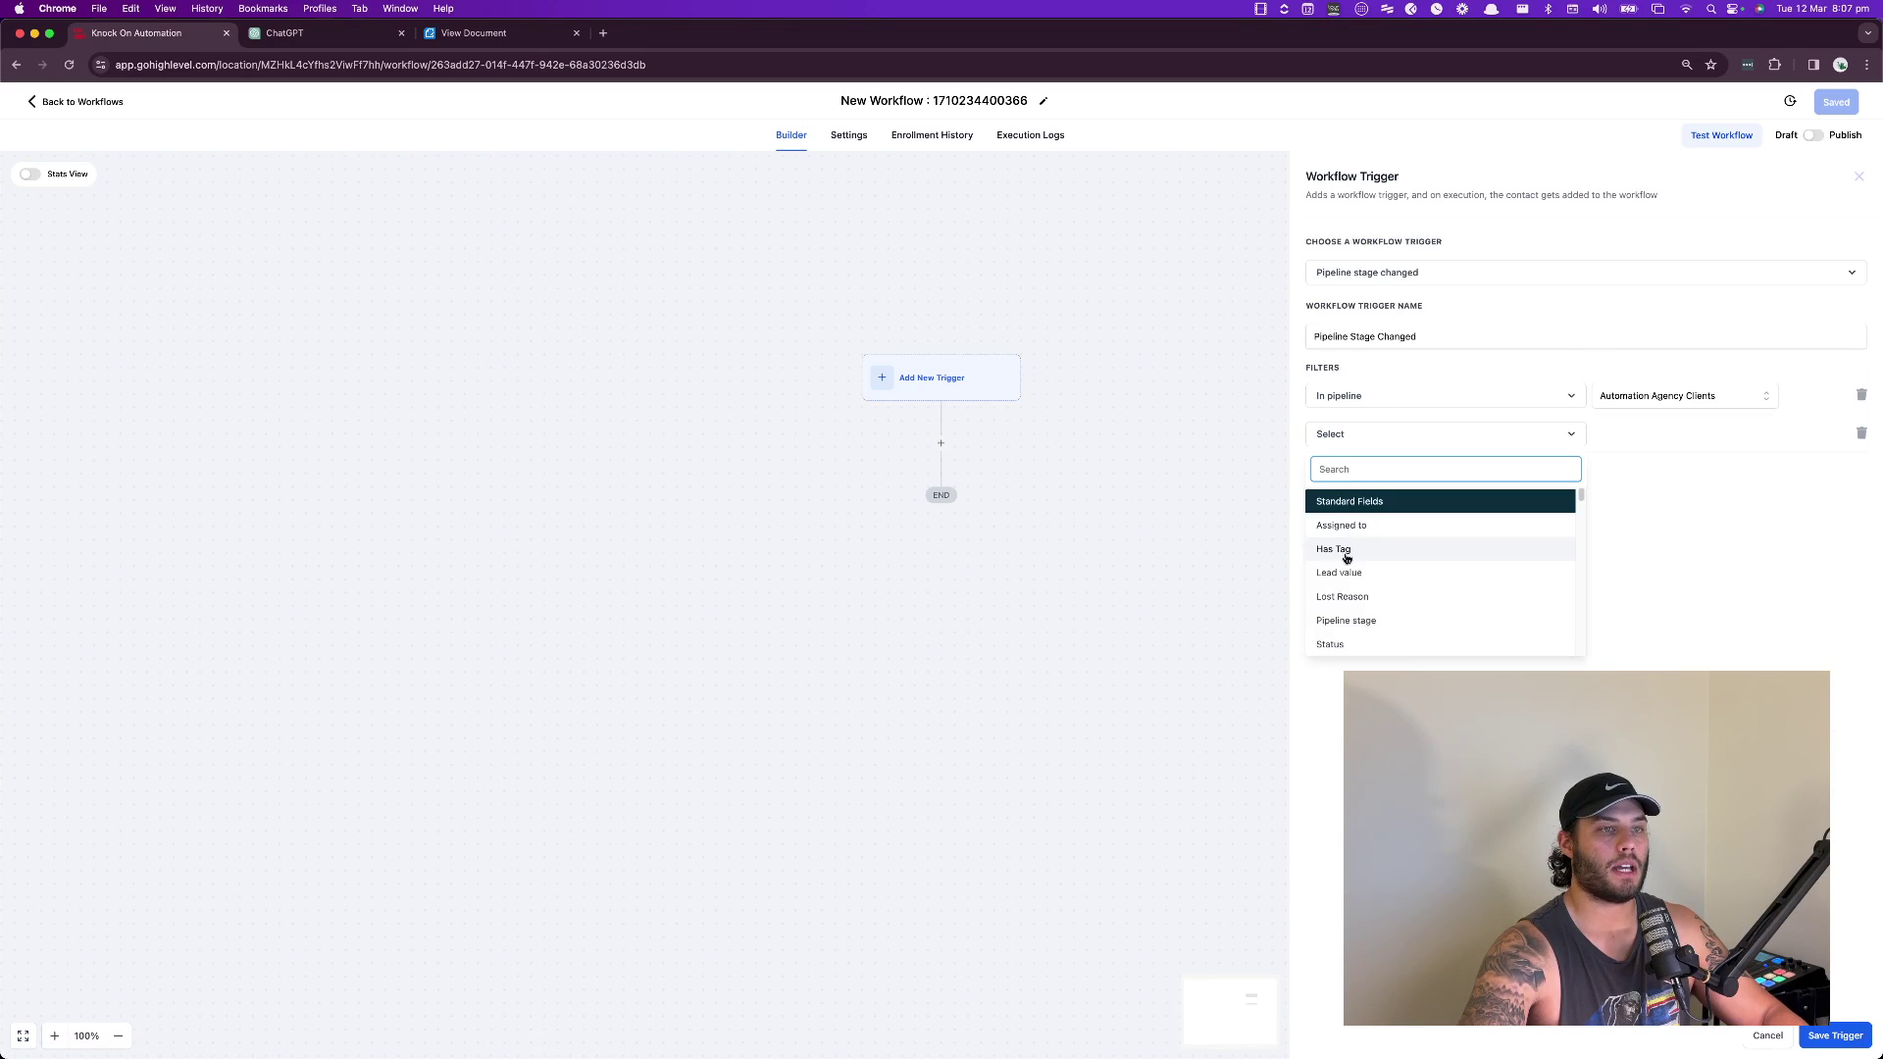
click(1353, 618)
click(1663, 433)
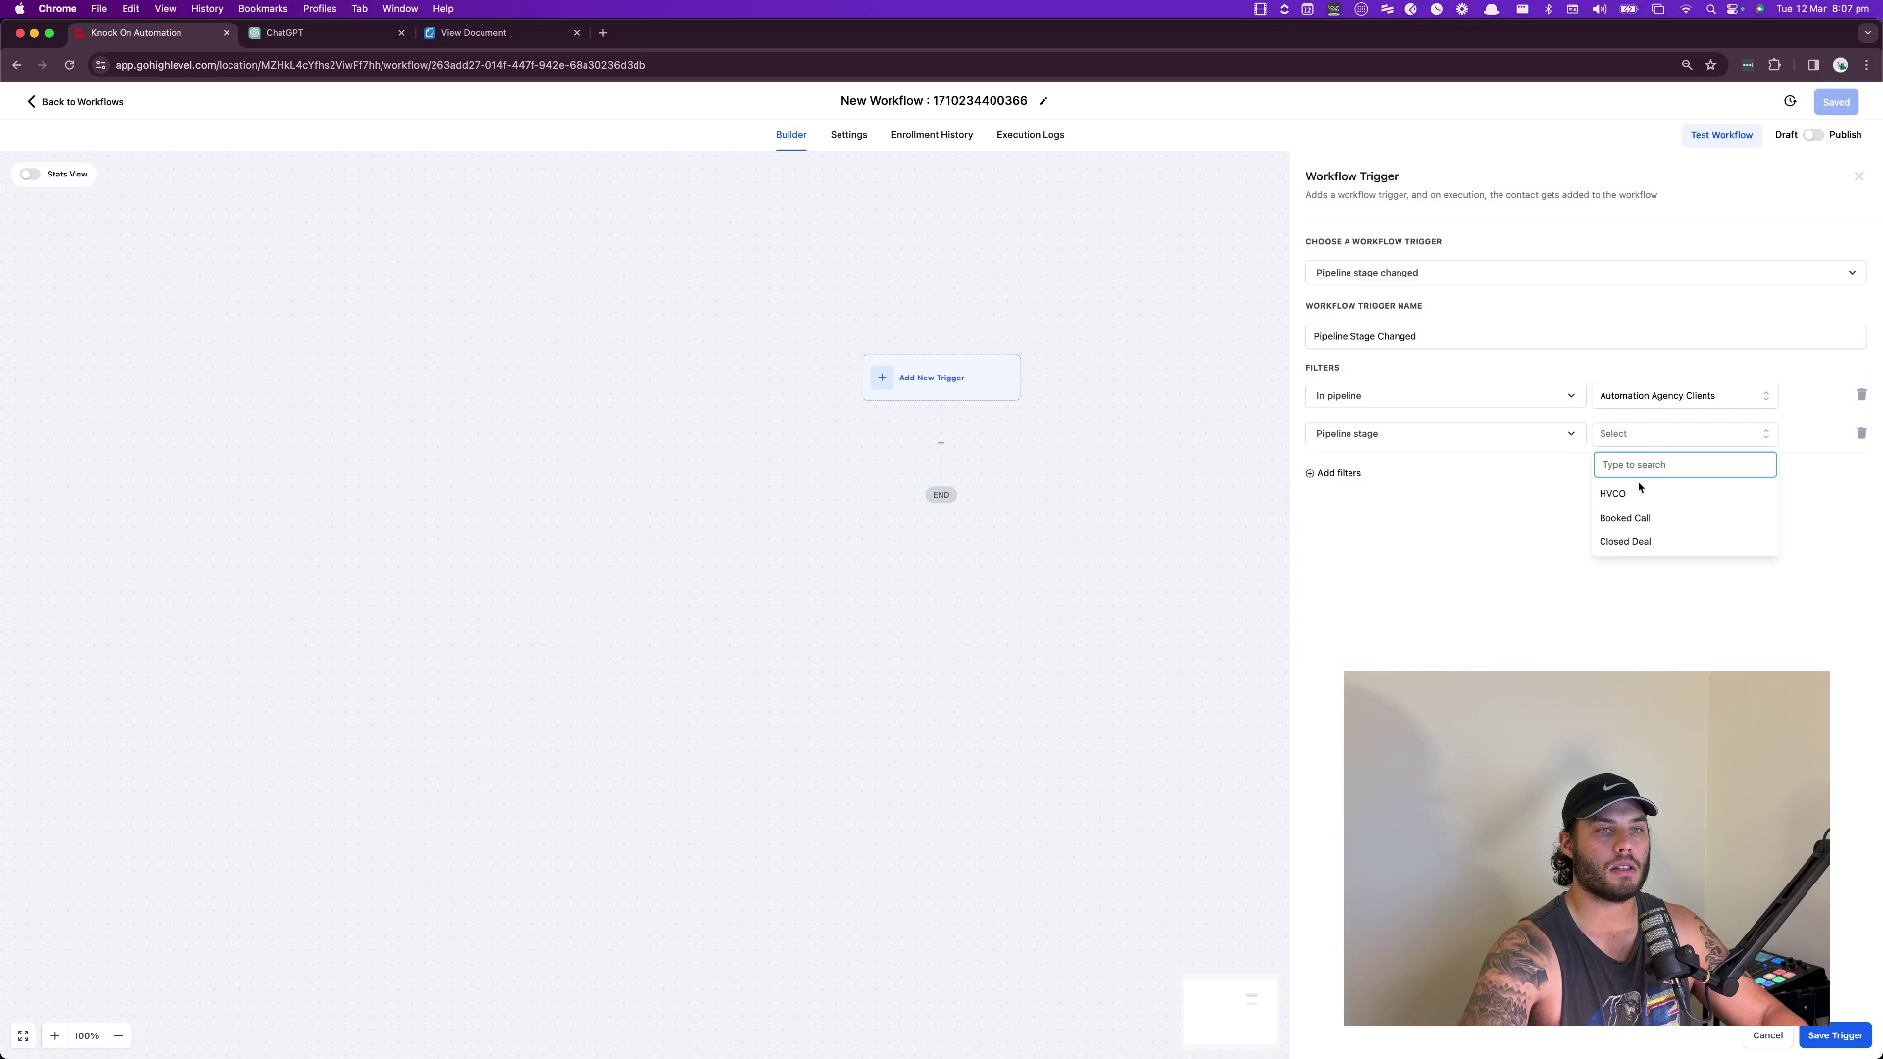
click(1633, 547)
click(1828, 1035)
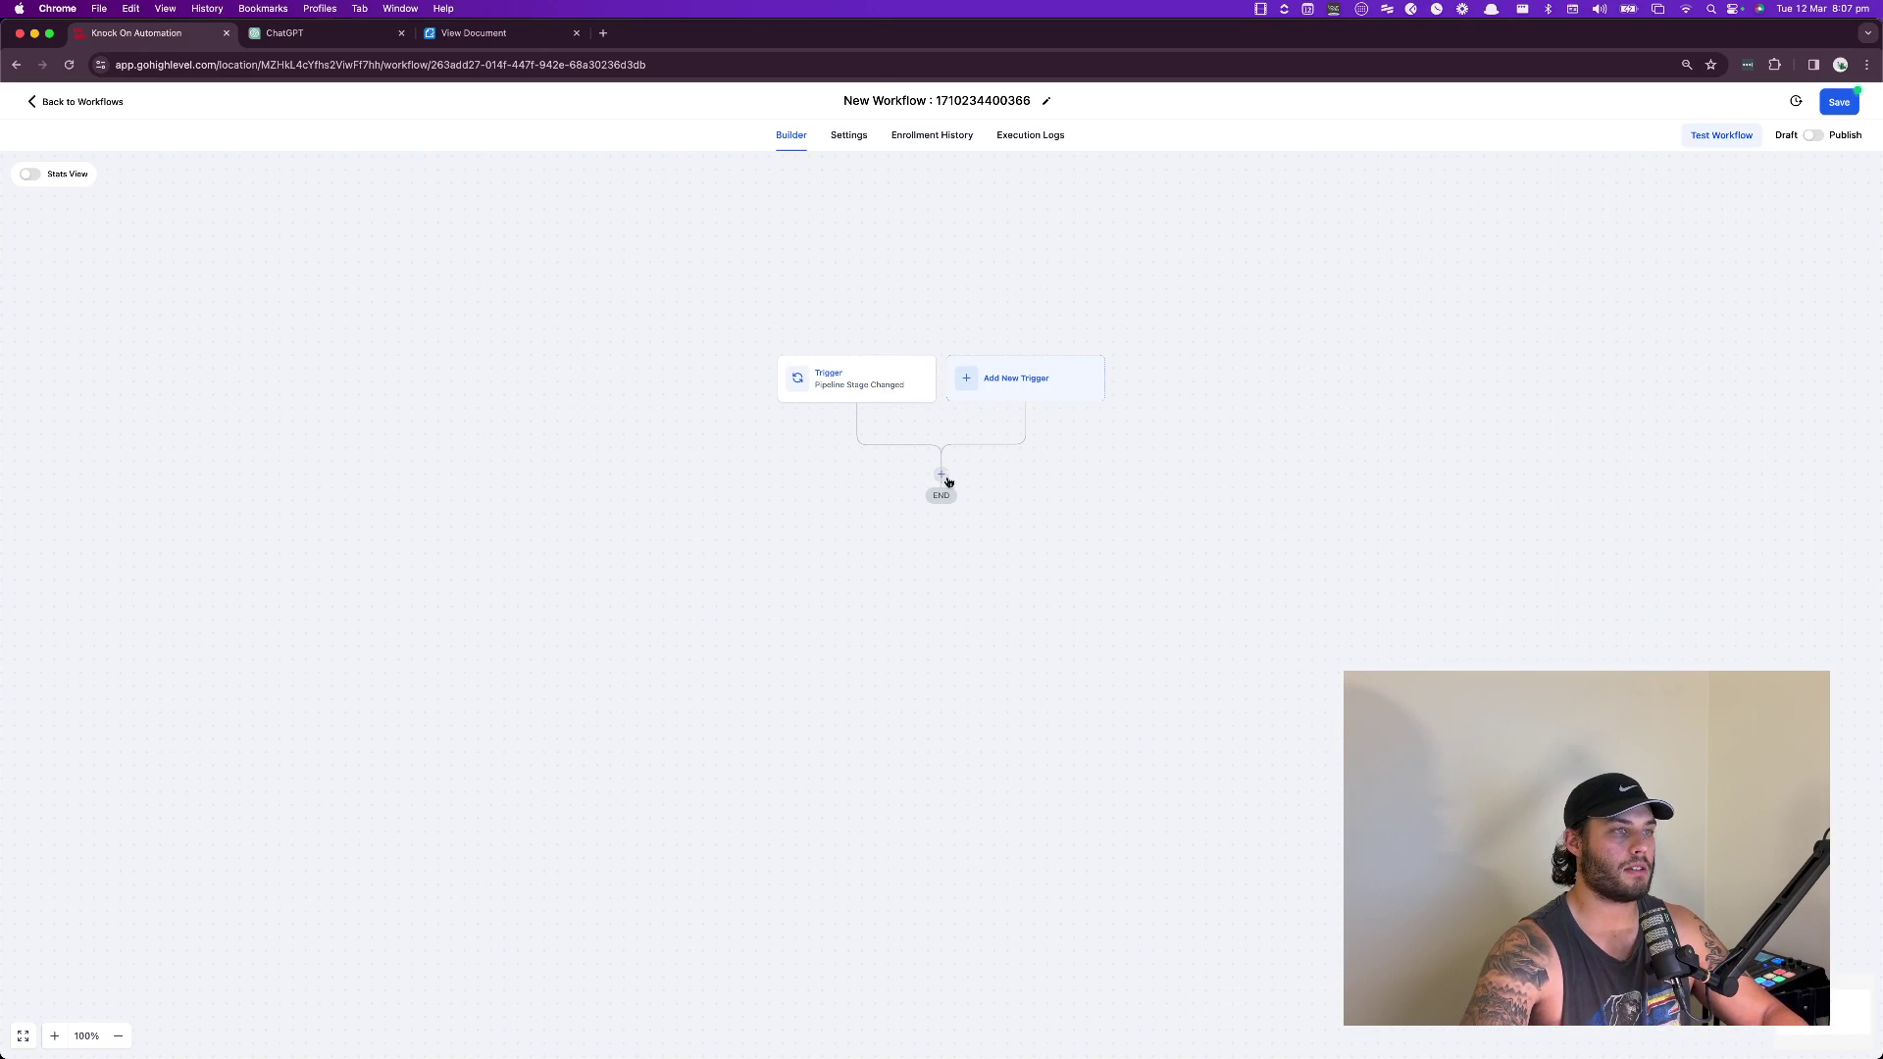
- Add and save a Send Proposal/Estimates action sending 'New Template' from the selected user
click(941, 477)
text(docu)
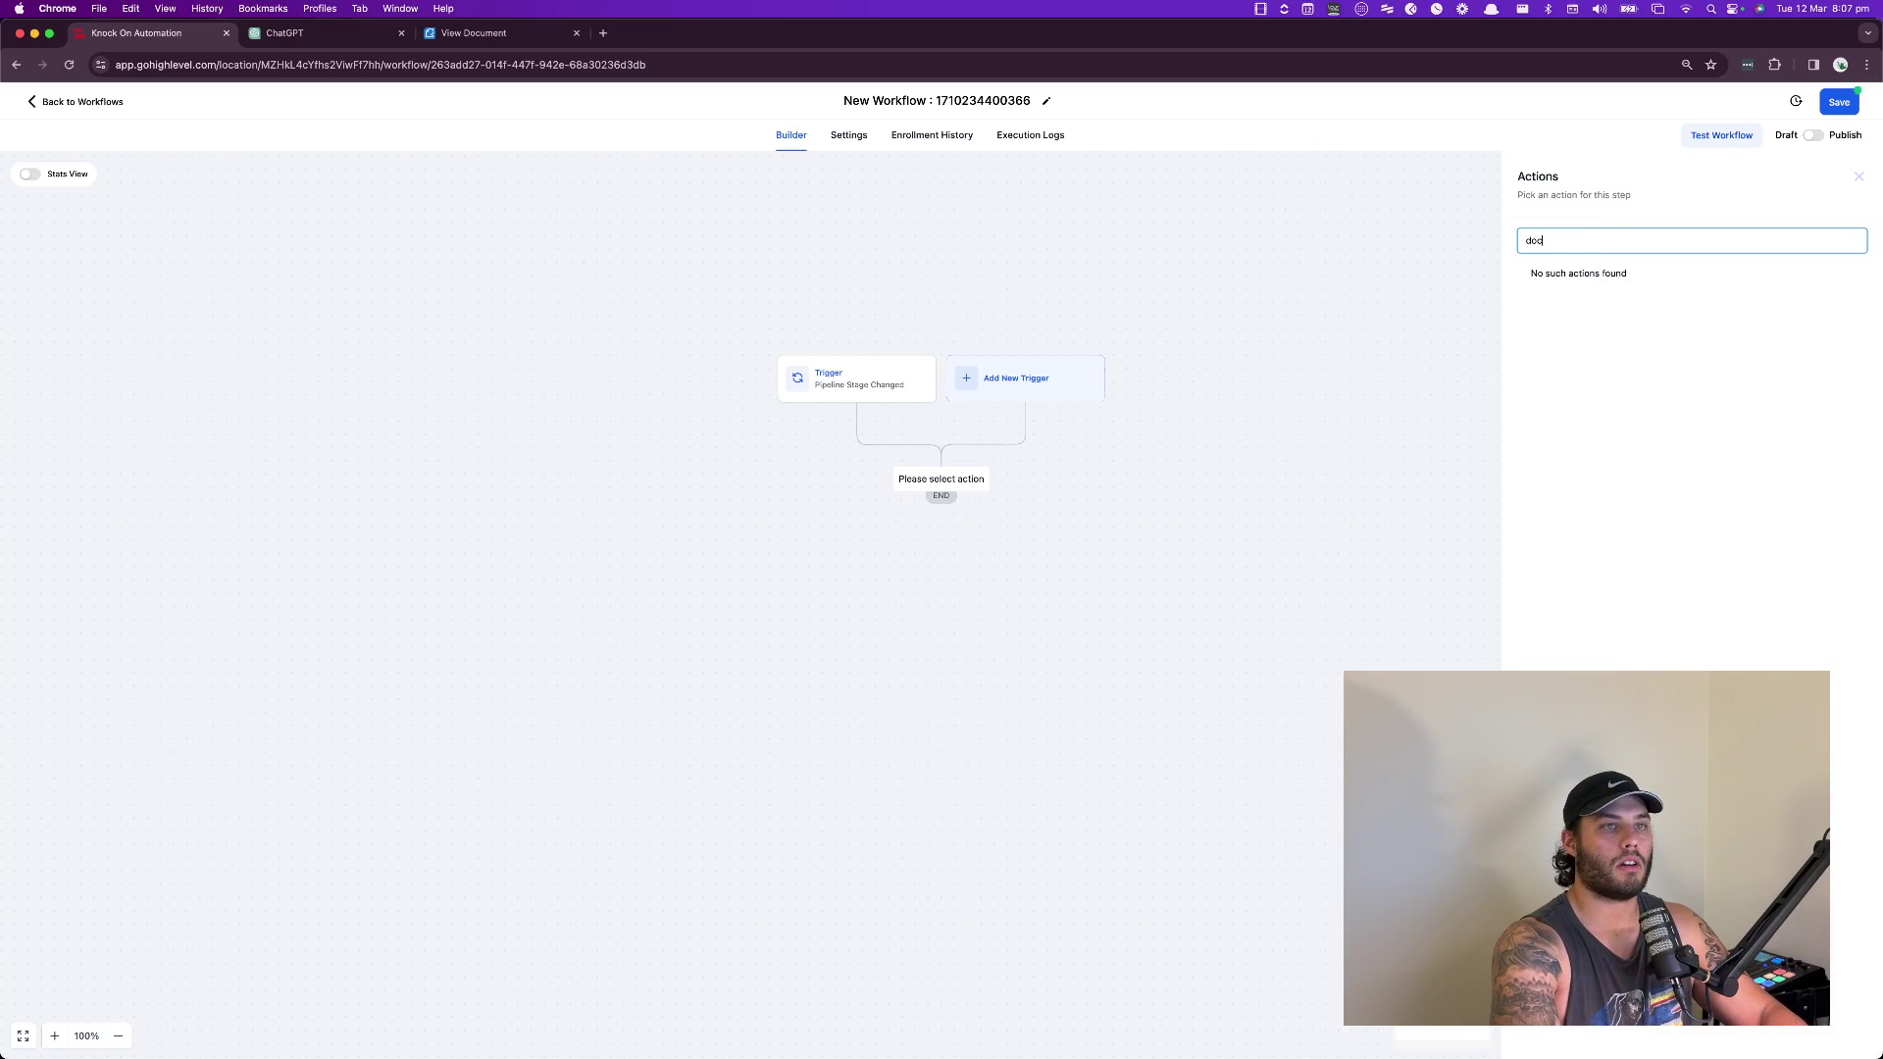
key(BackSpace)
key(BackSpace)
key(BackSpace)
text(pro)
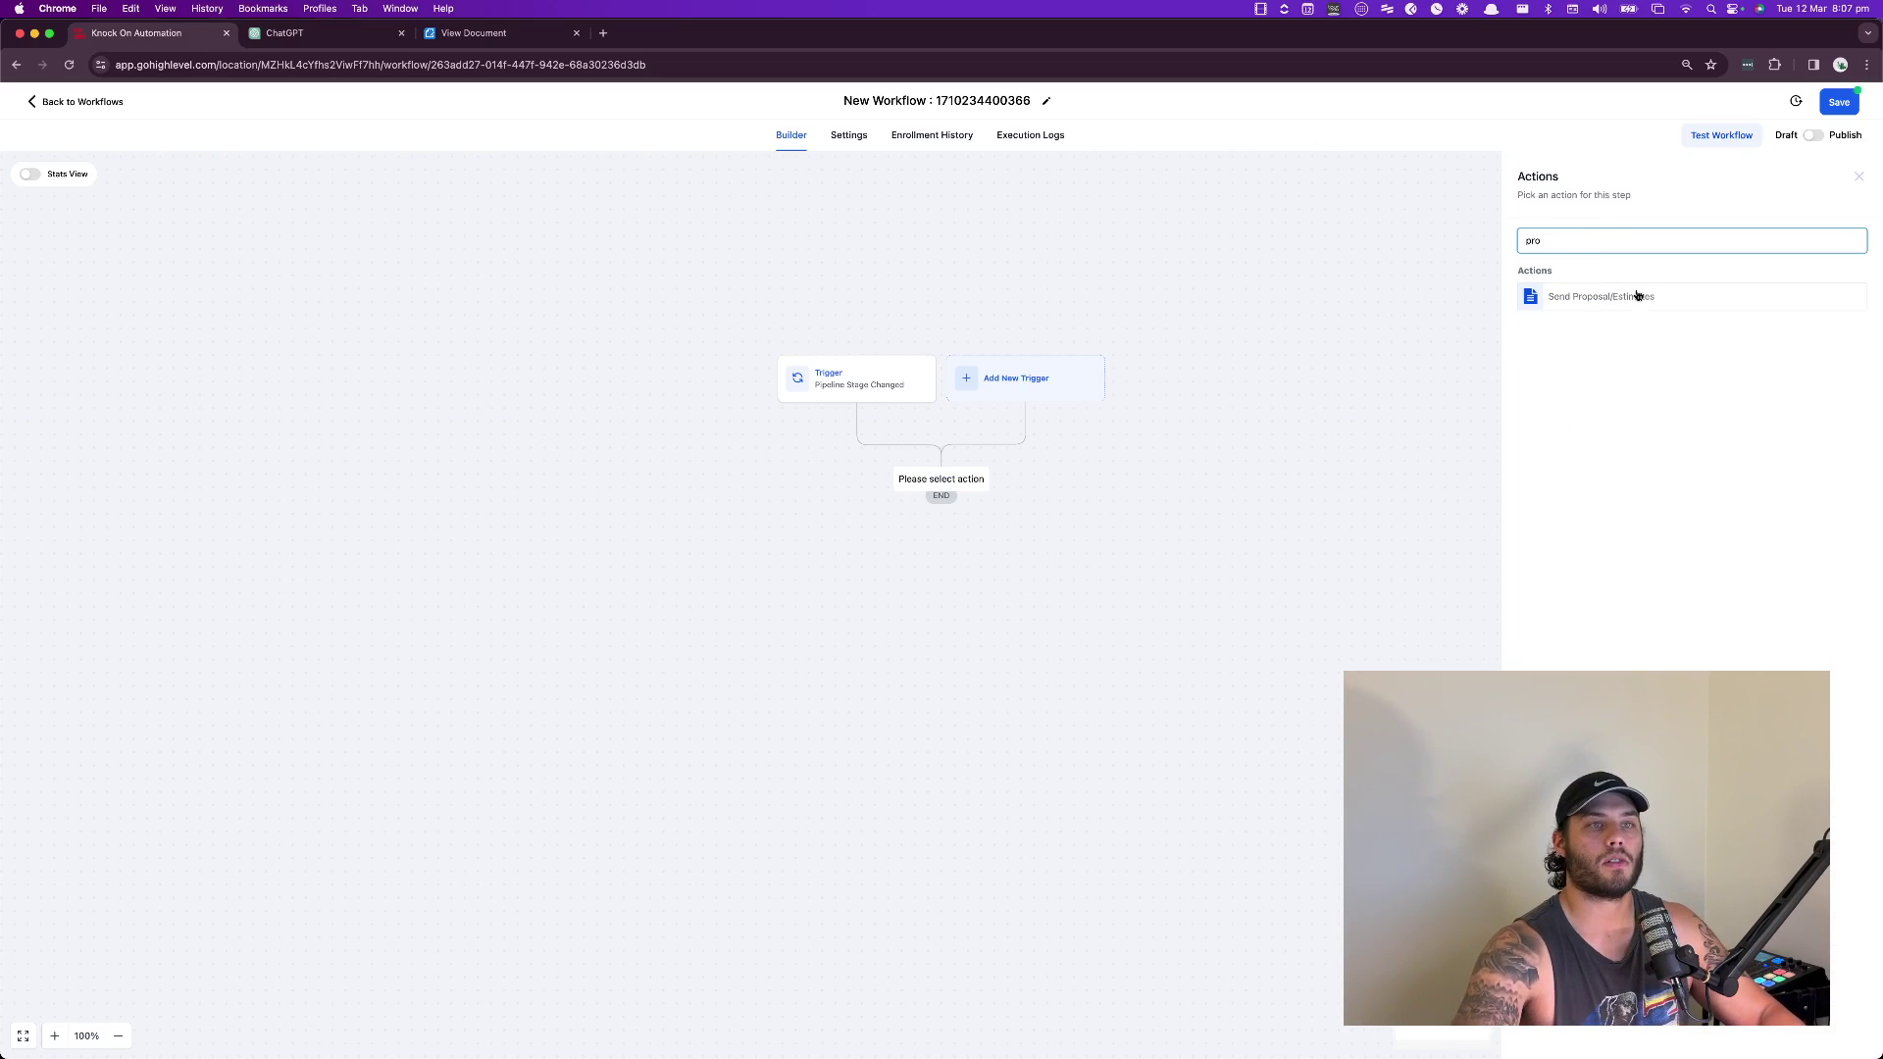
click(1634, 296)
click(1580, 327)
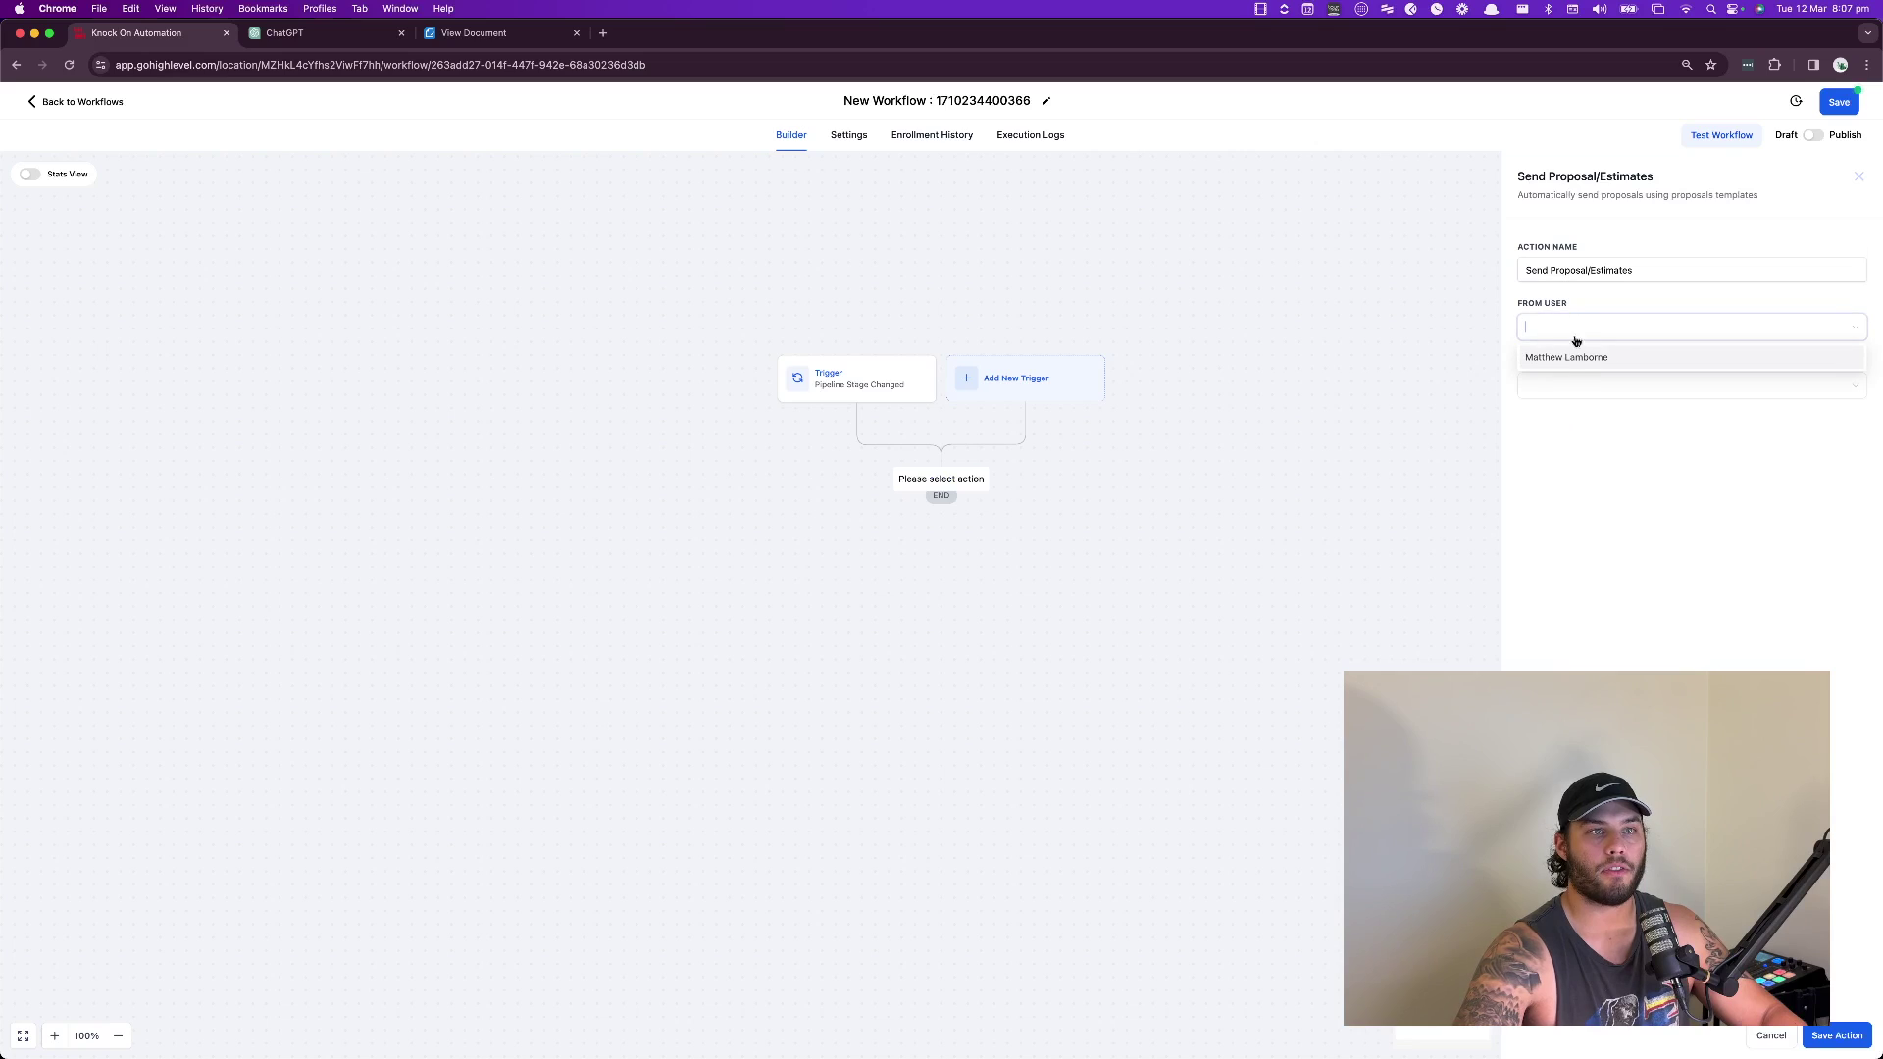
click(1567, 355)
click(1566, 391)
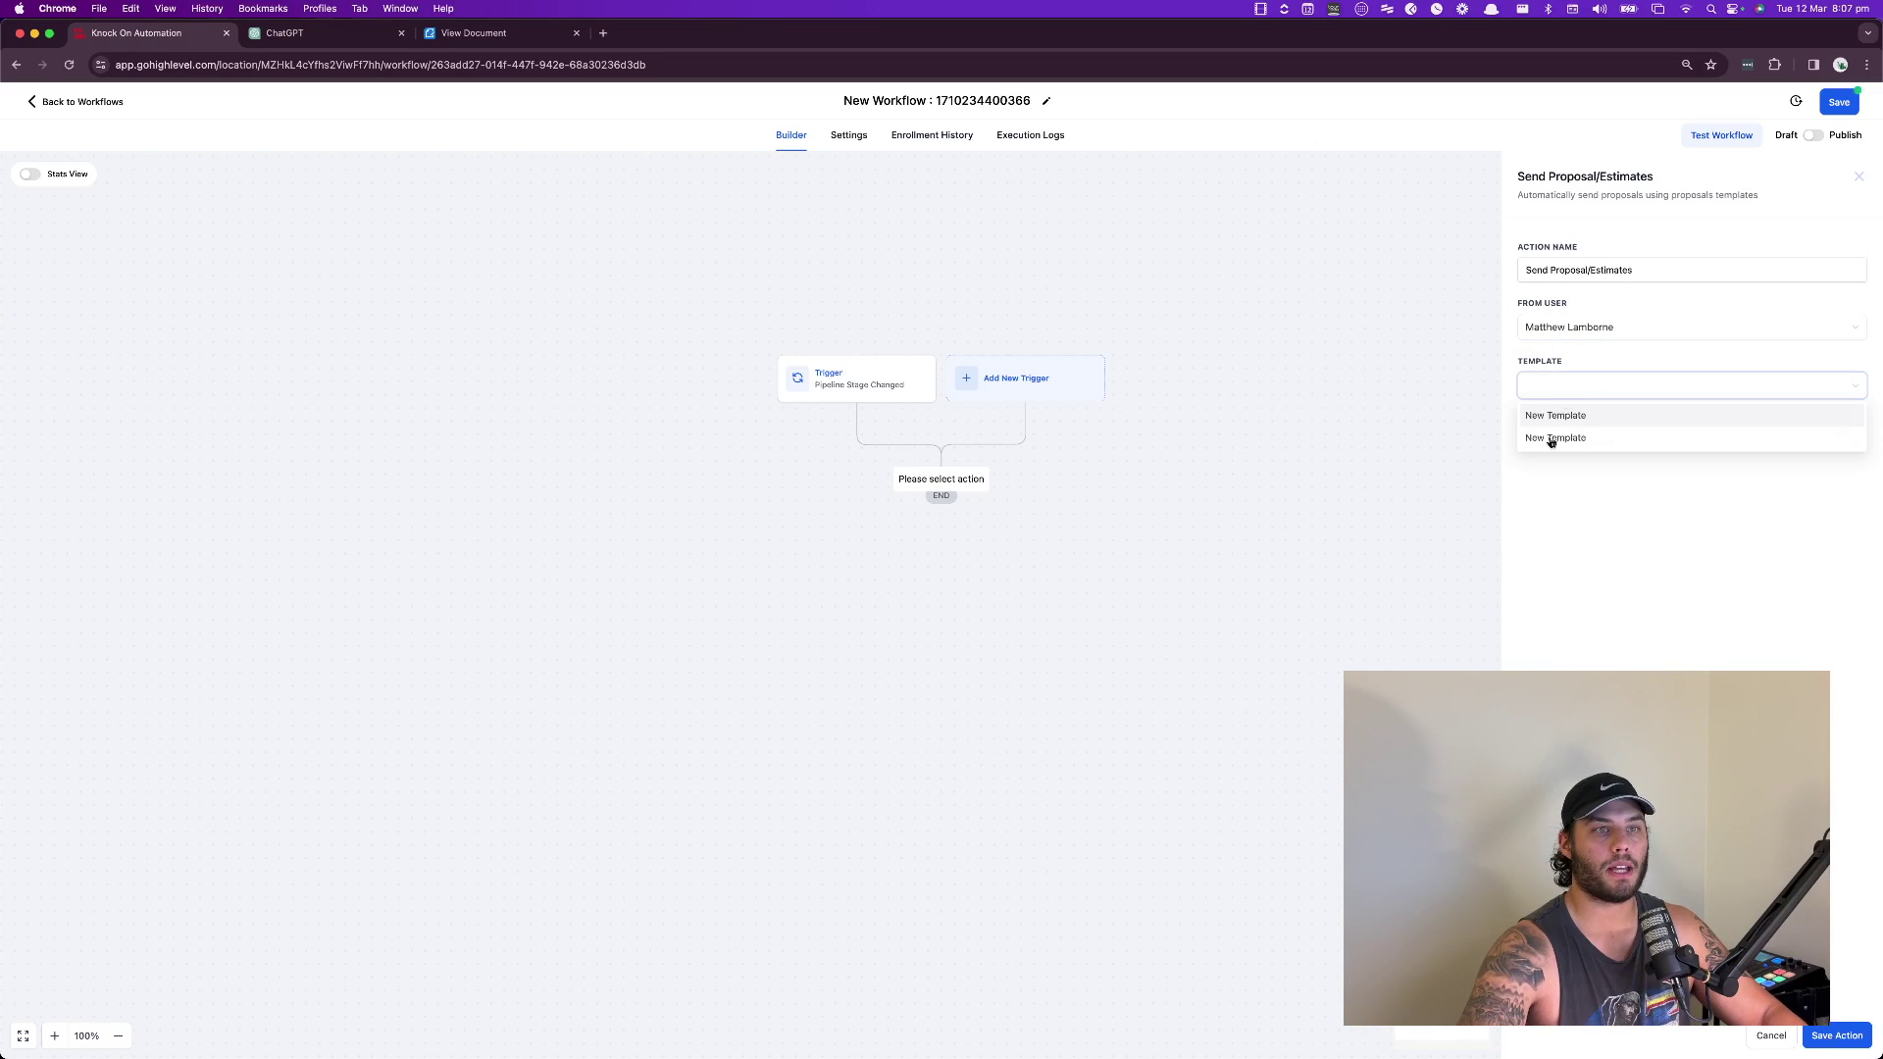
click(1549, 438)
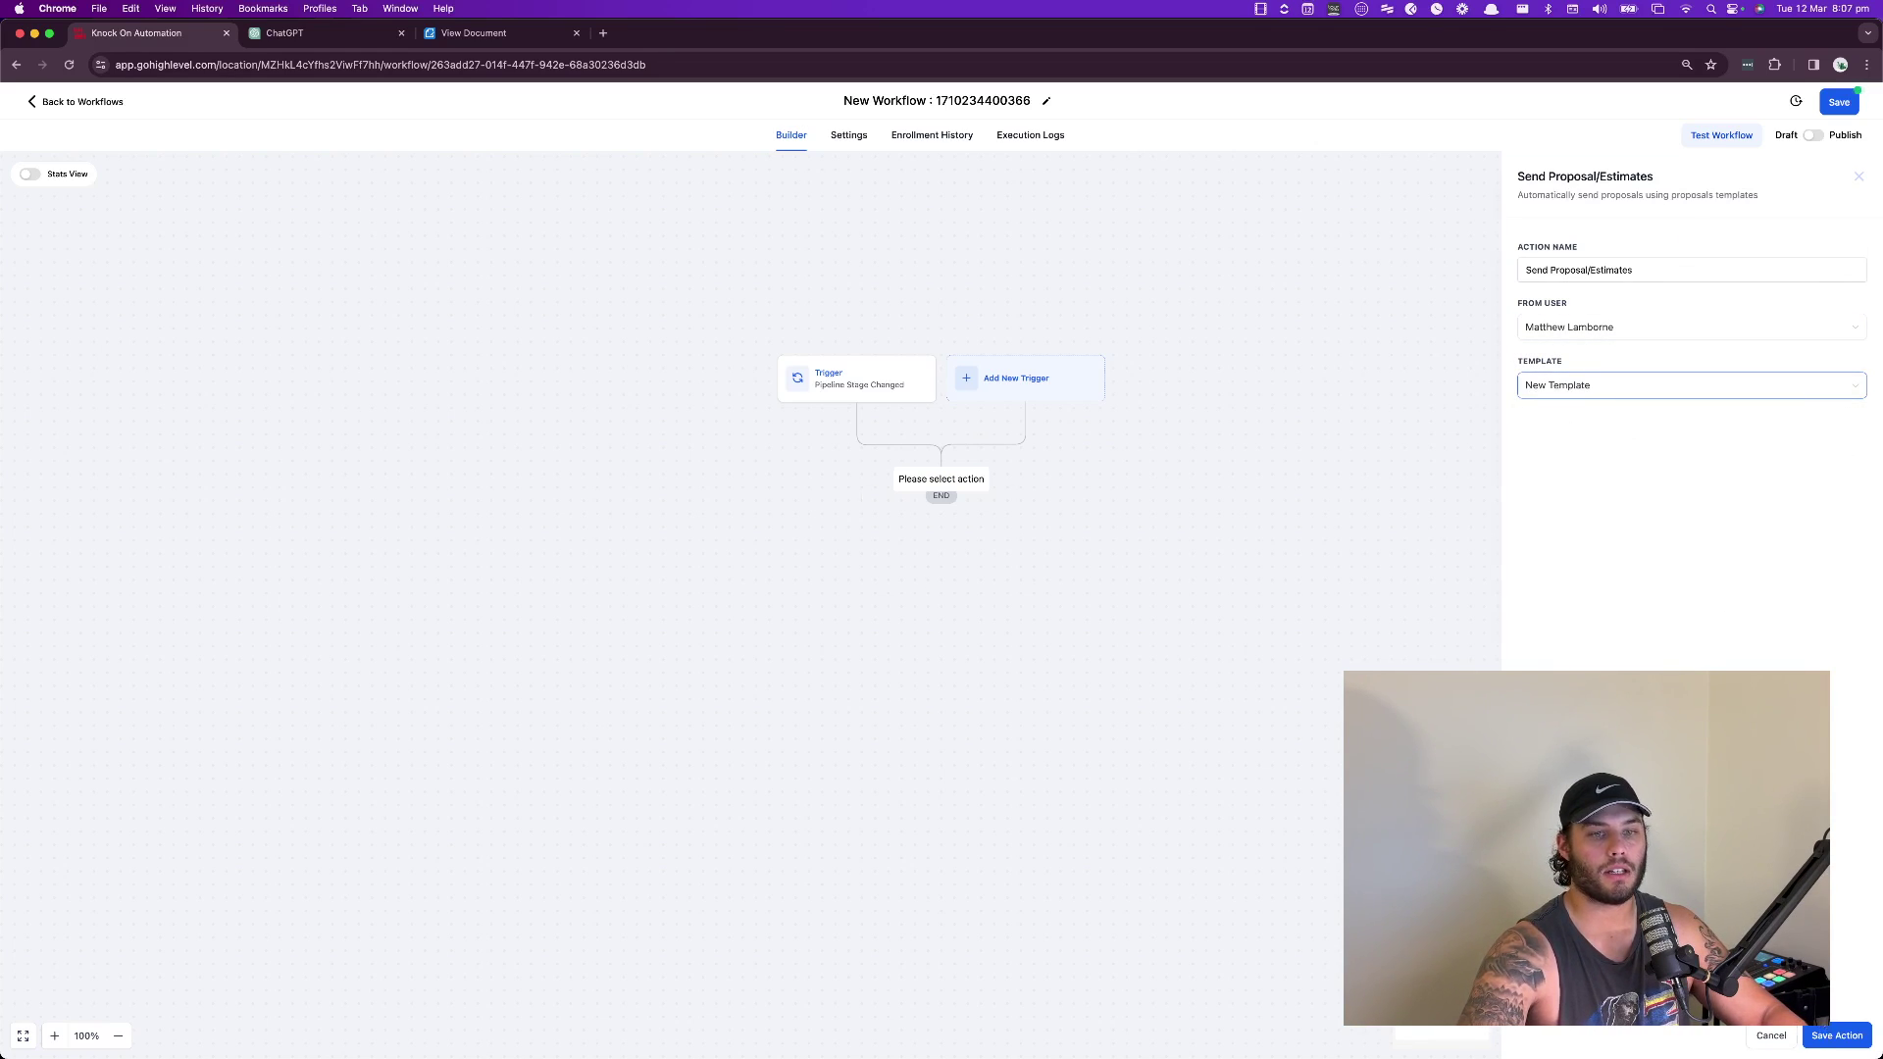
click(1836, 1035)
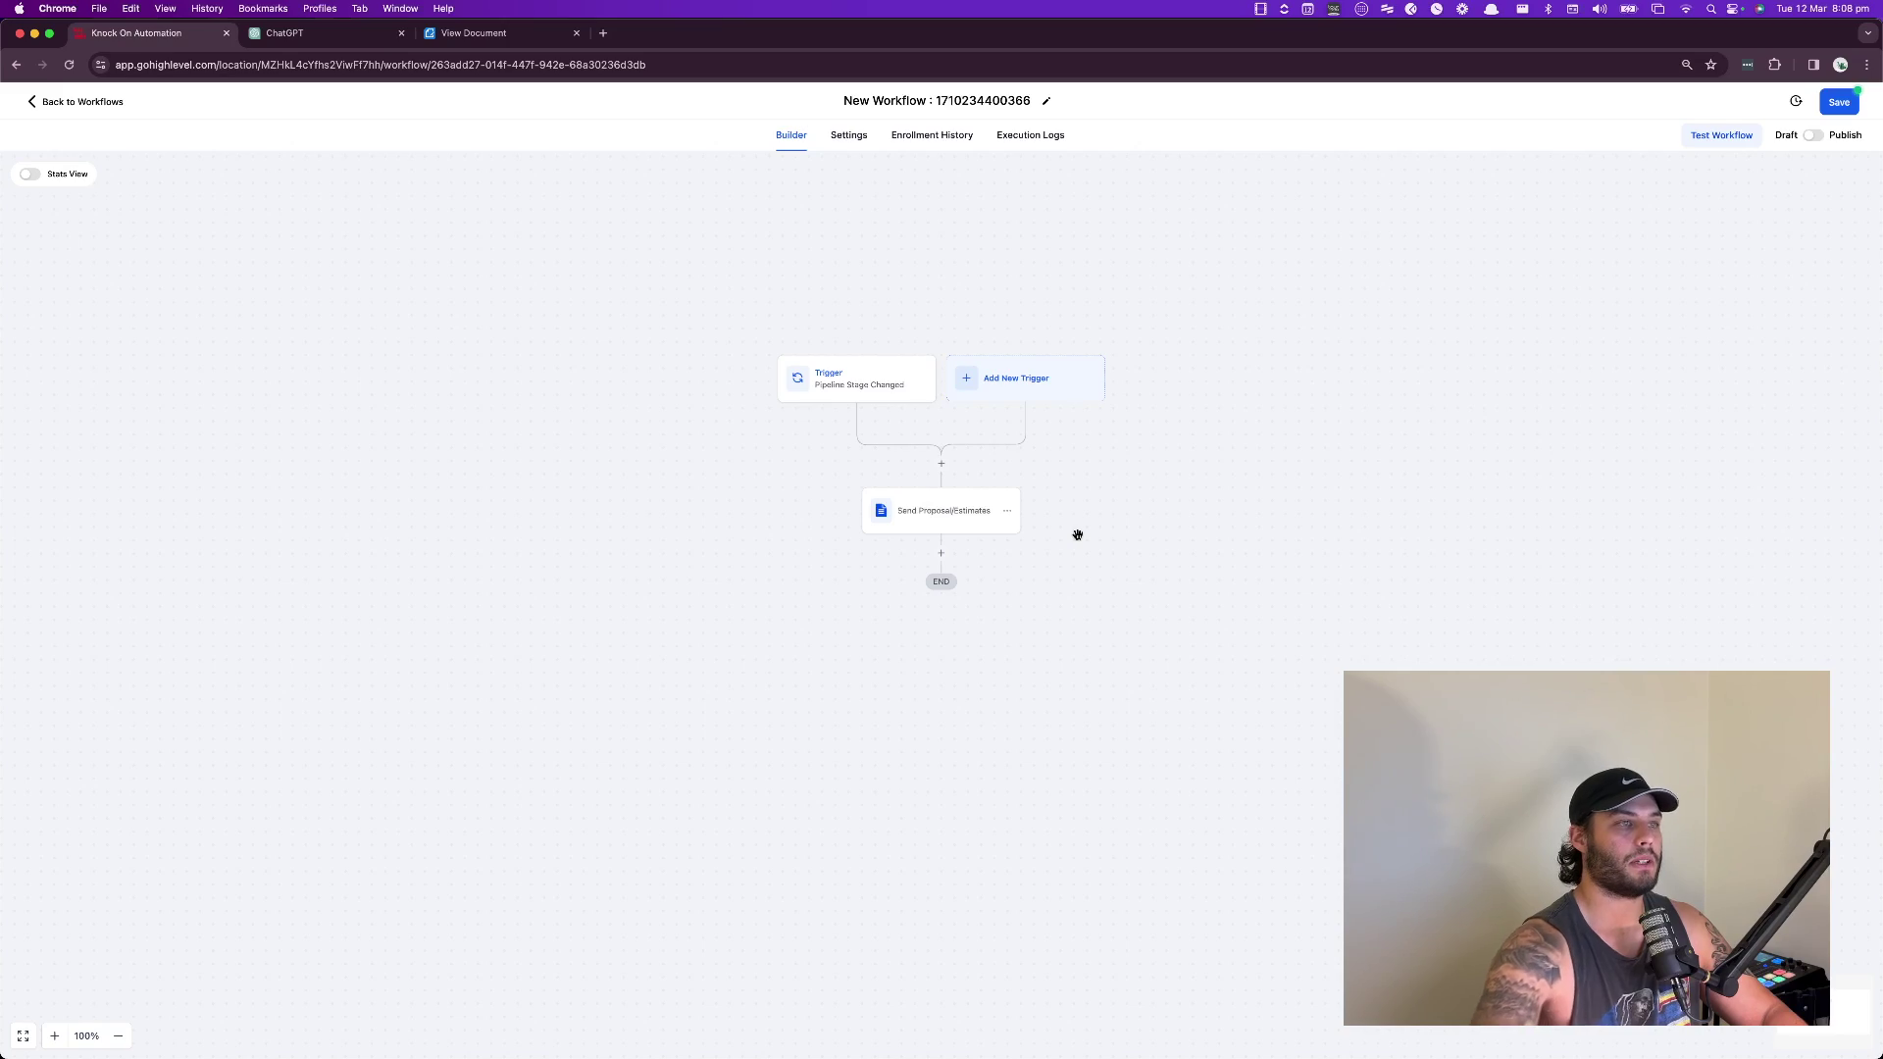
- Add a Proposals & Estimates trigger with the filter Document Type is Proposal
click(1008, 378)
click(1570, 259)
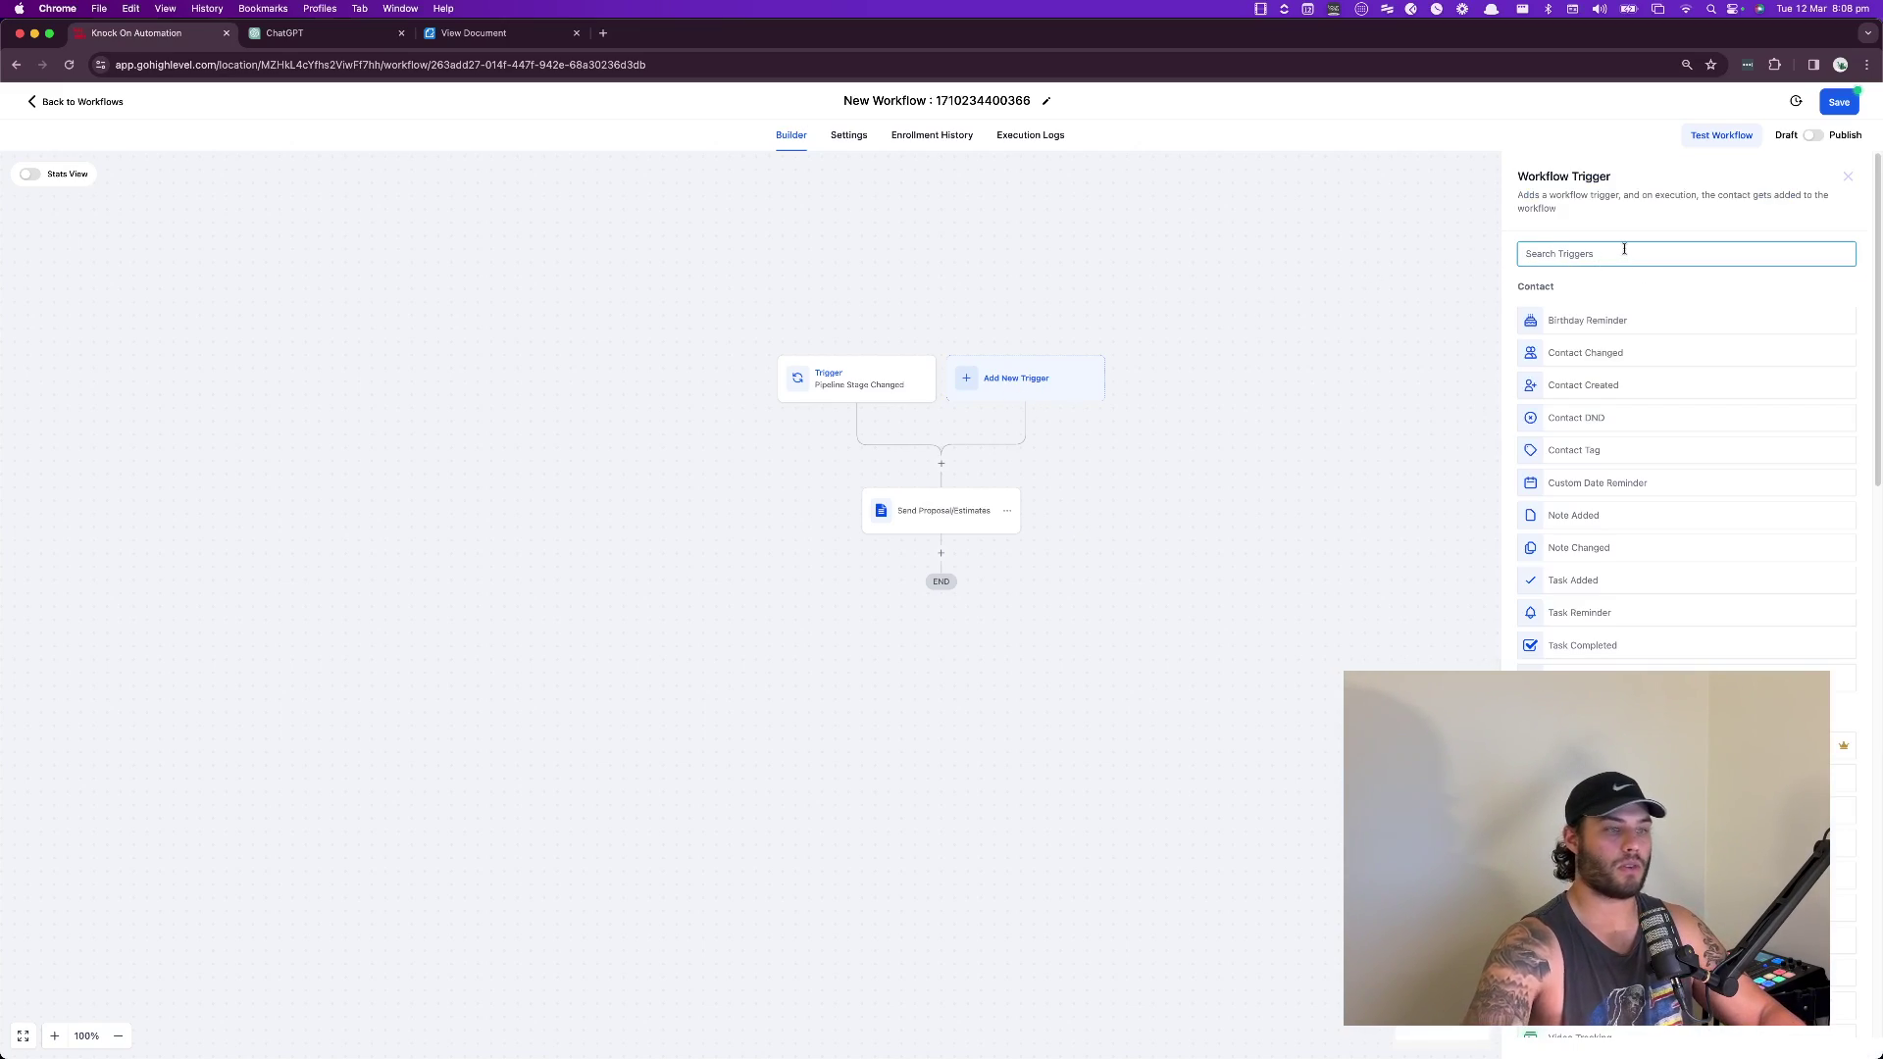
text(pro)
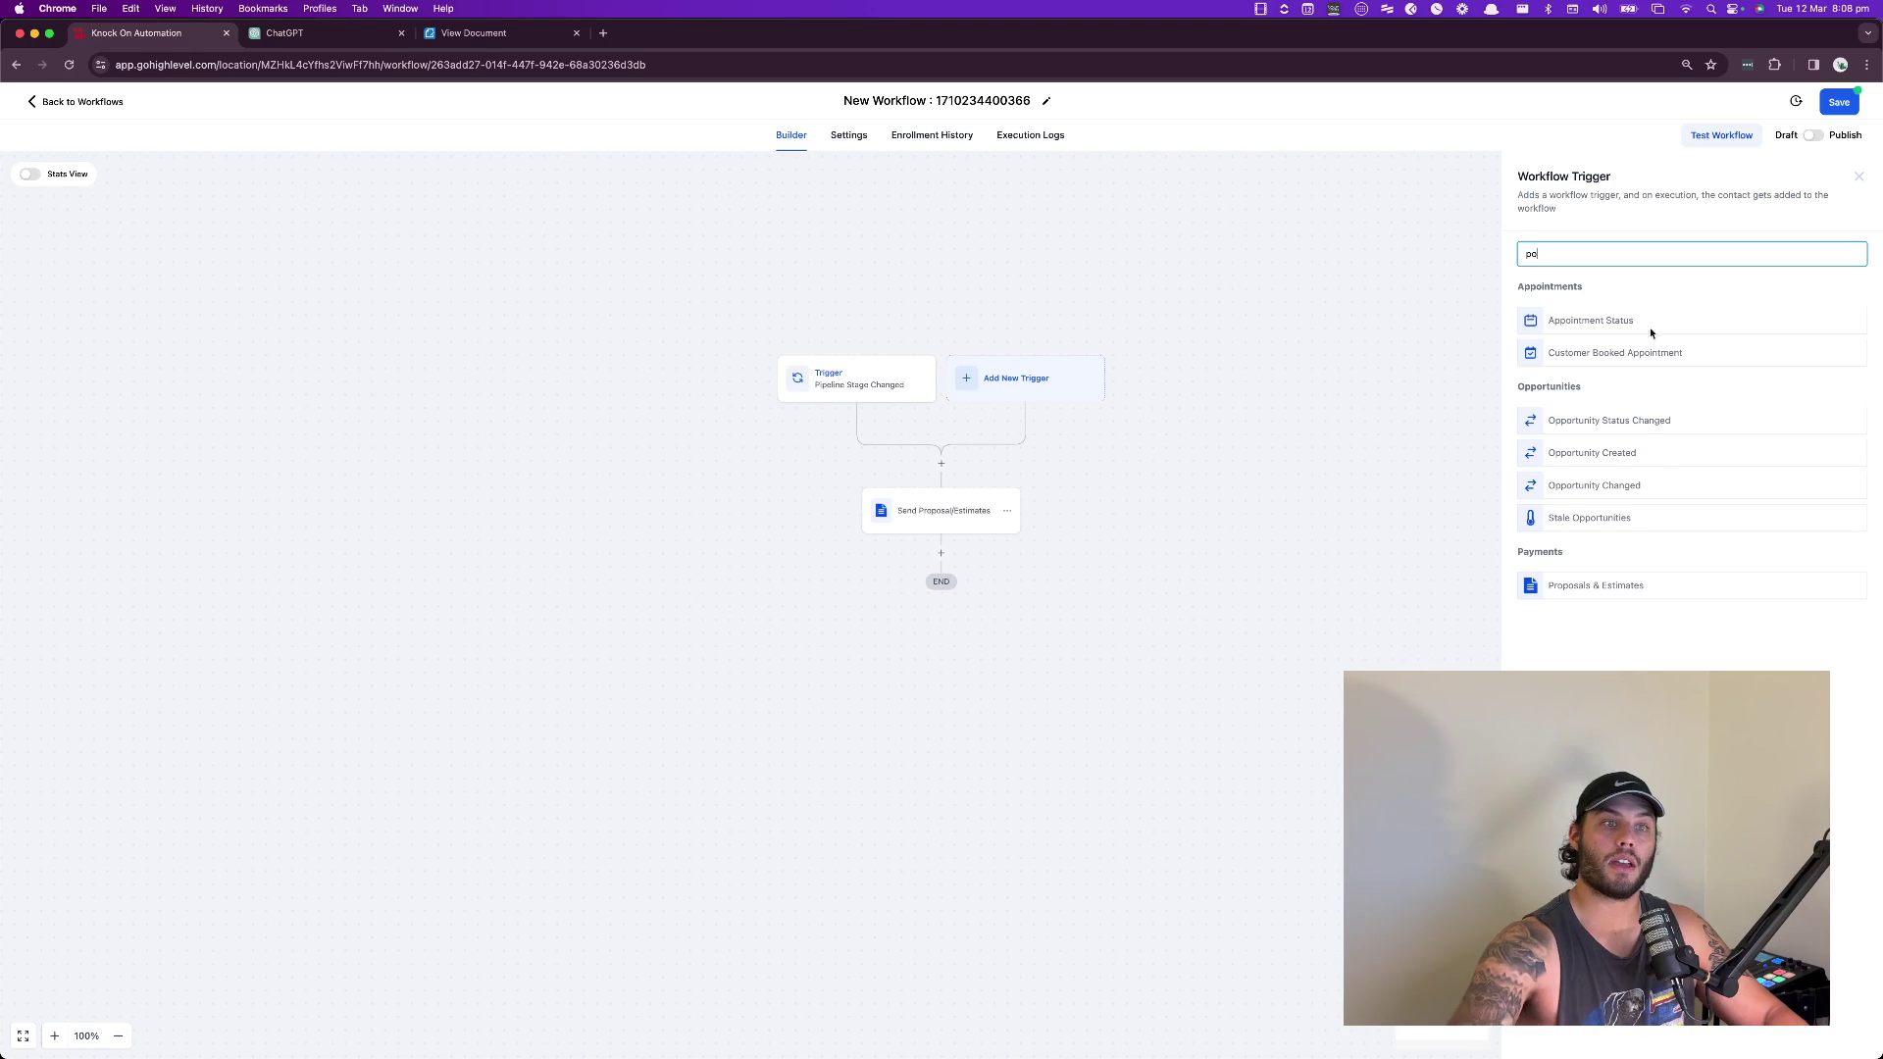
click(1593, 576)
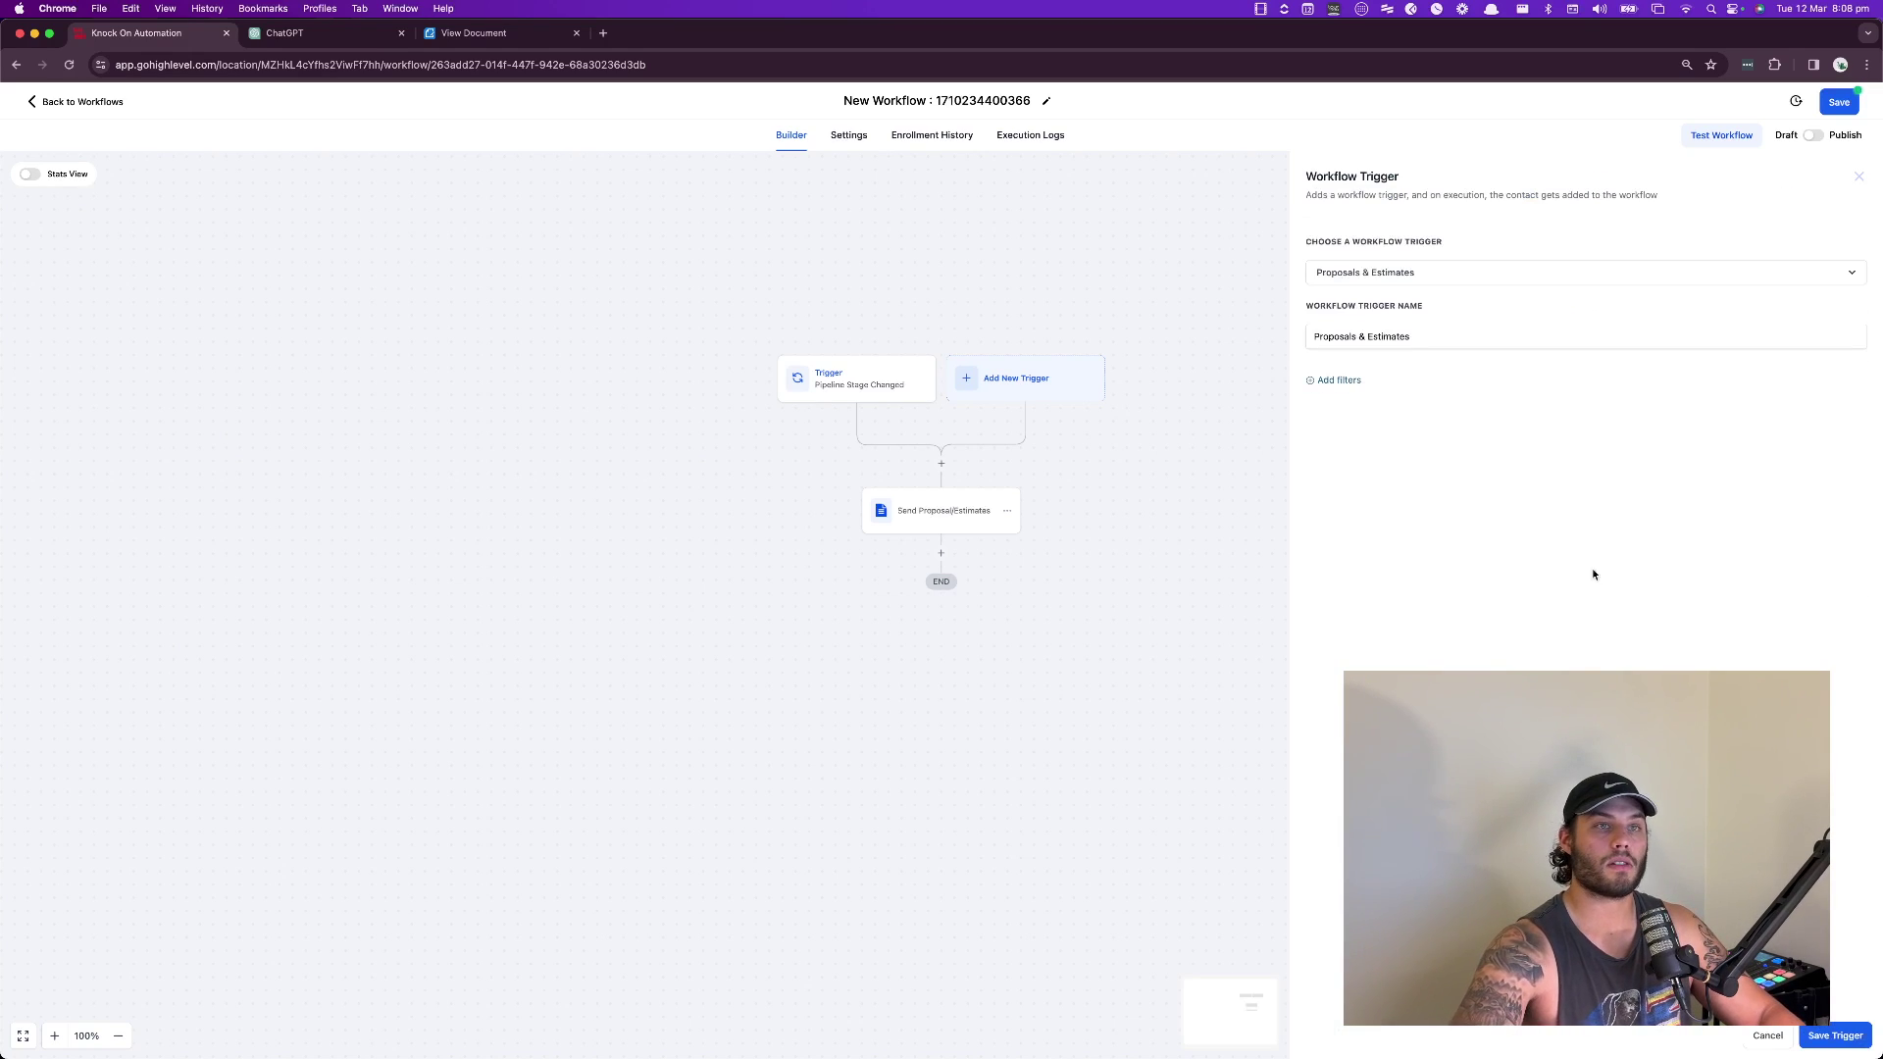
click(1329, 397)
click(1374, 563)
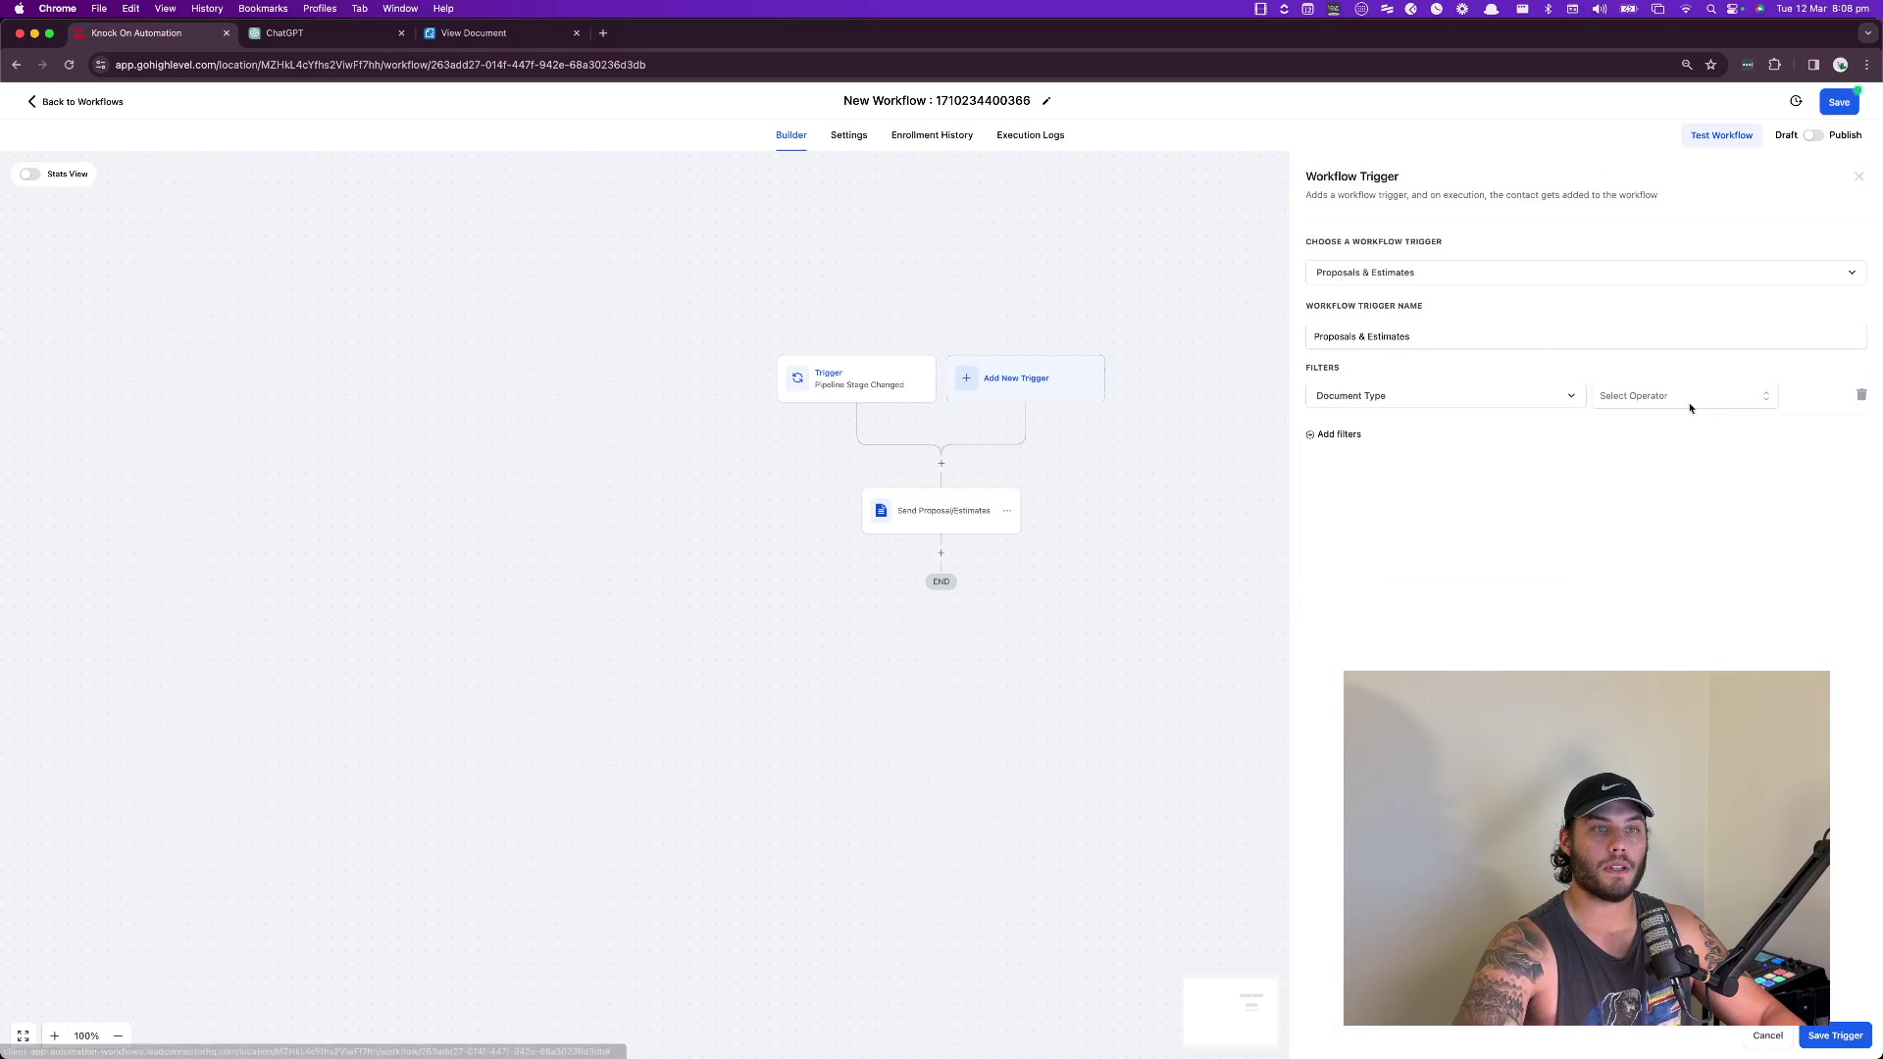
click(1690, 403)
click(1643, 437)
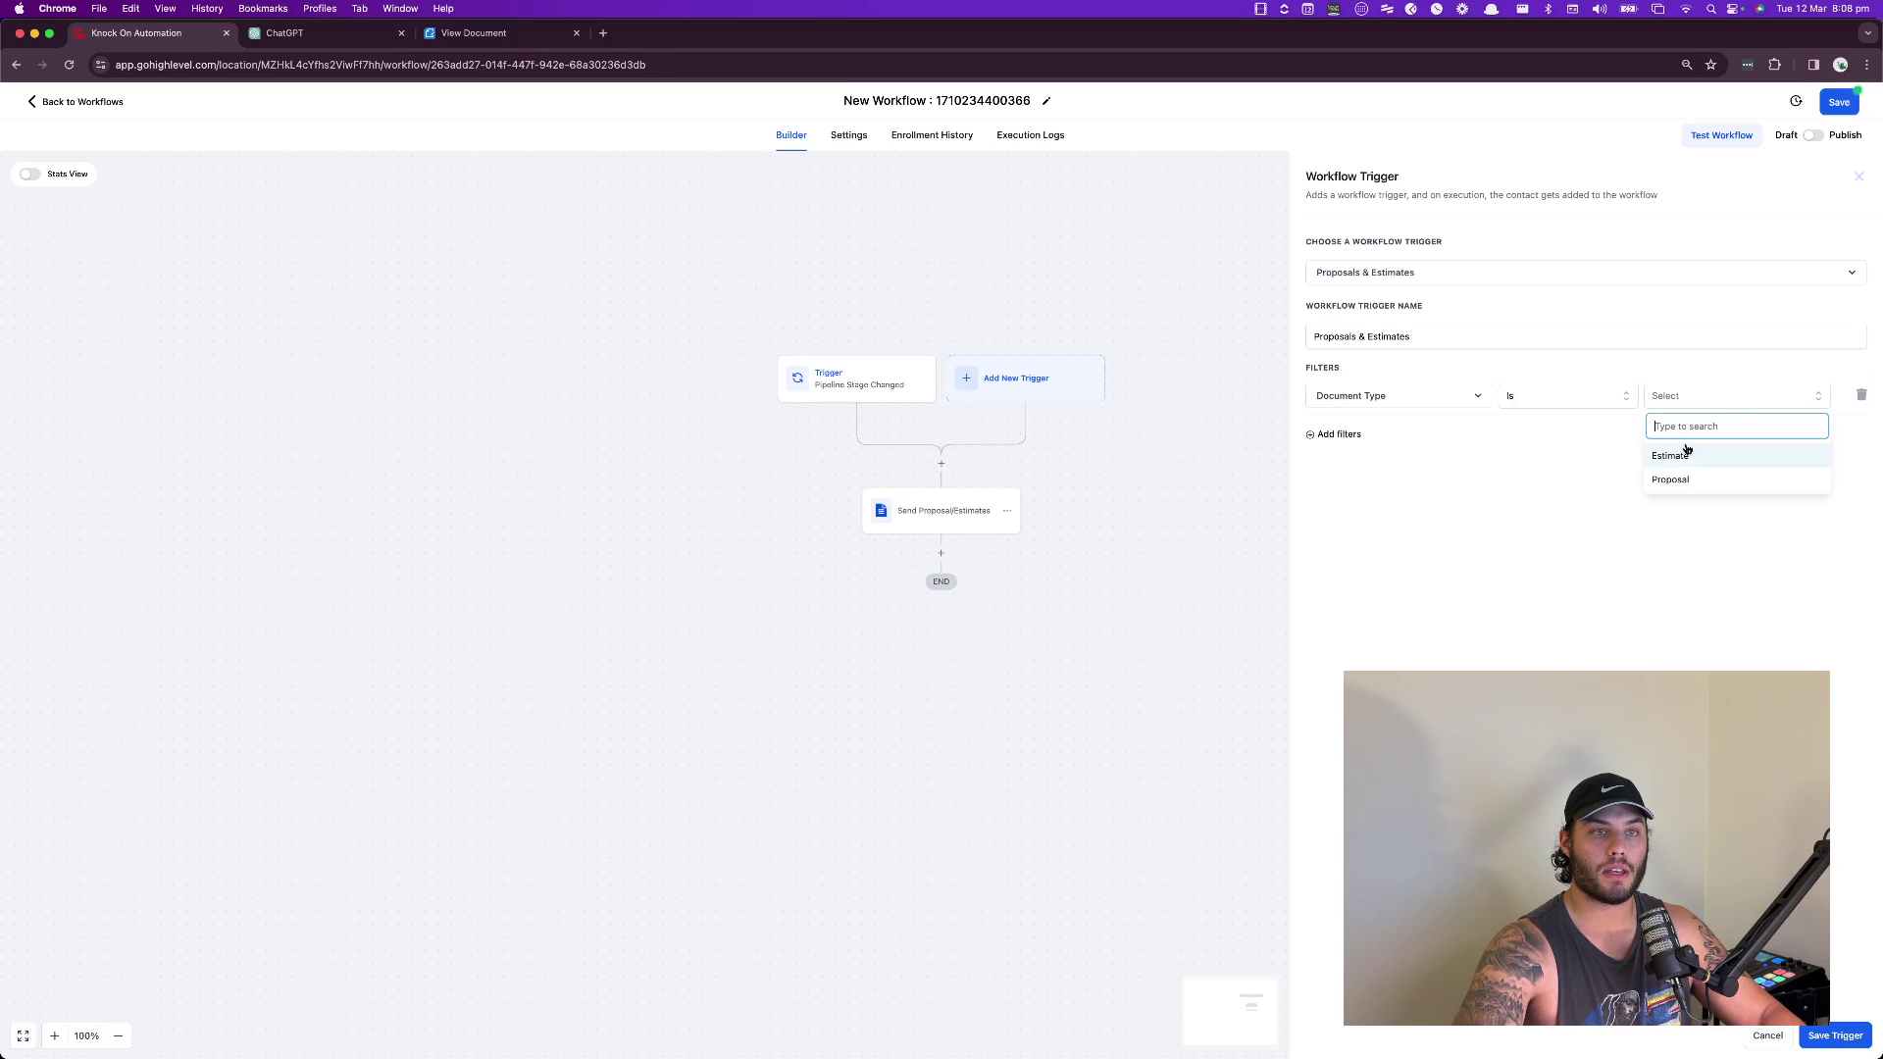
click(1680, 481)
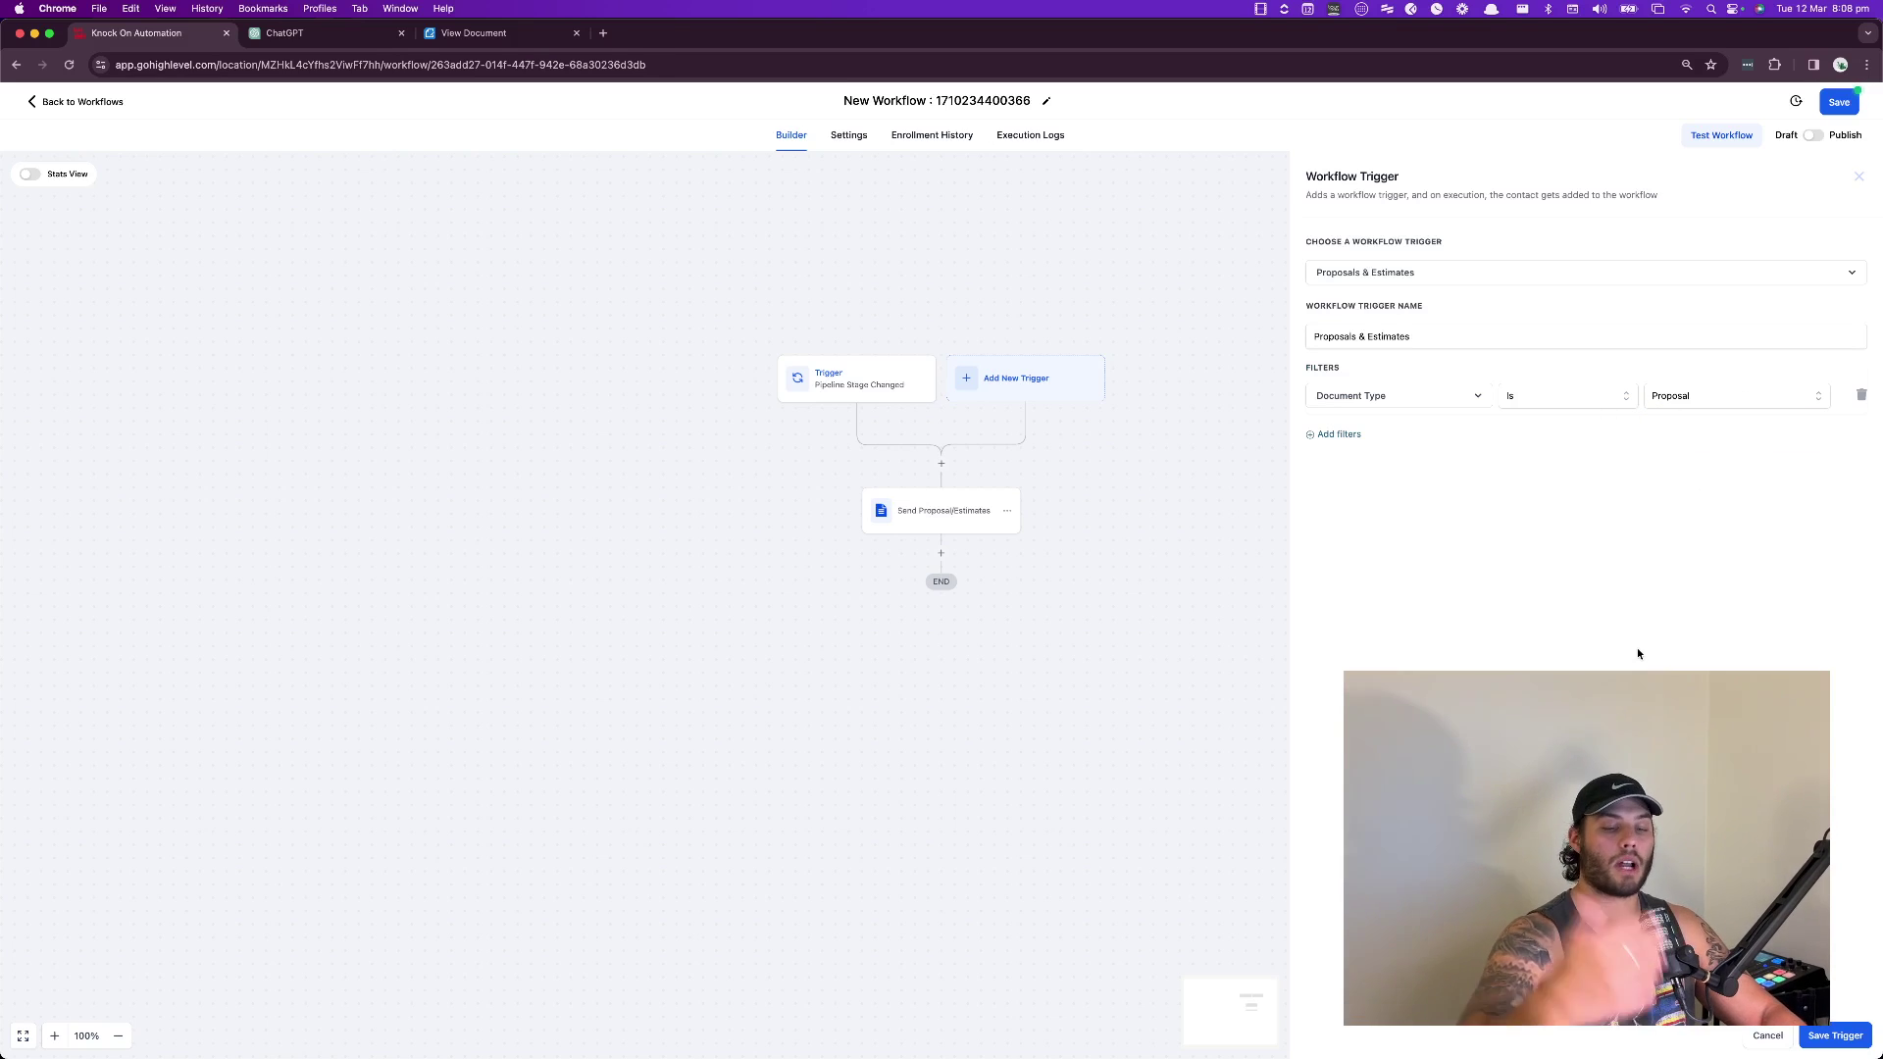